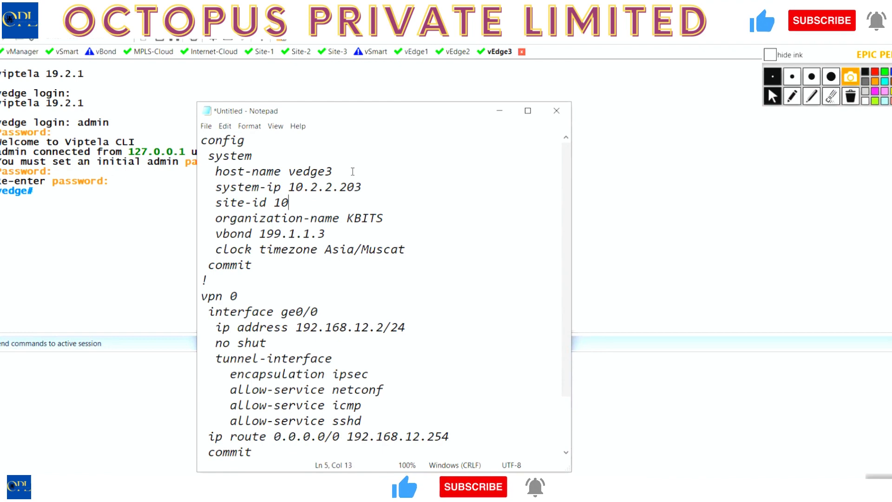
Set the site-id to 102 in the system section of the vedge3 configuration script.
text(2)
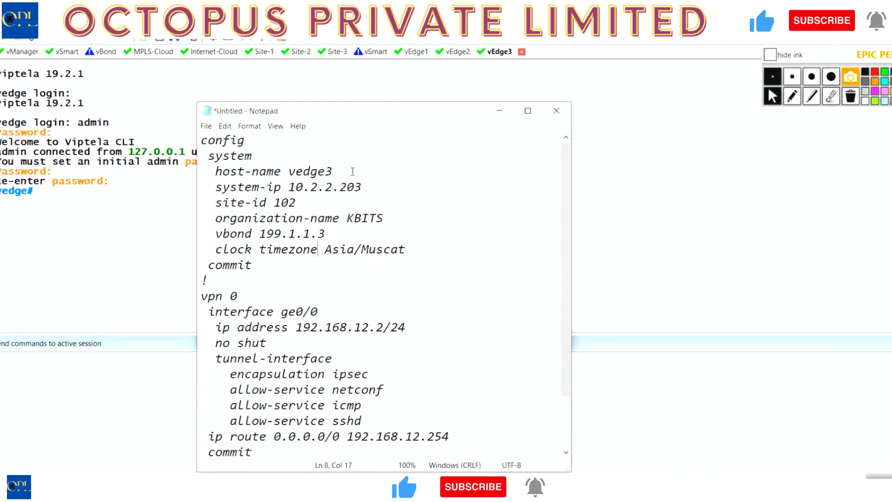
key(Down)
key(Down)
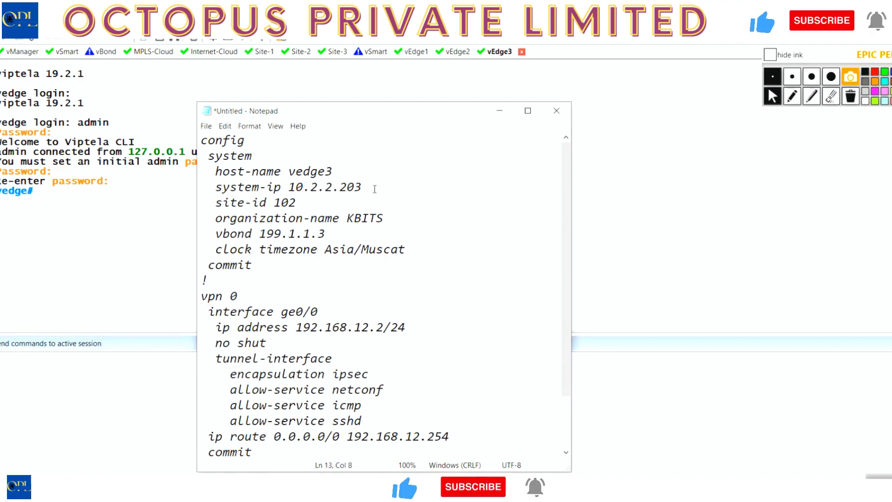
Check the network topology diagram and list MPLS-Cloud's interface addresses with sh ip int brief to find the subnet facing vEdge3.
click(659, 491)
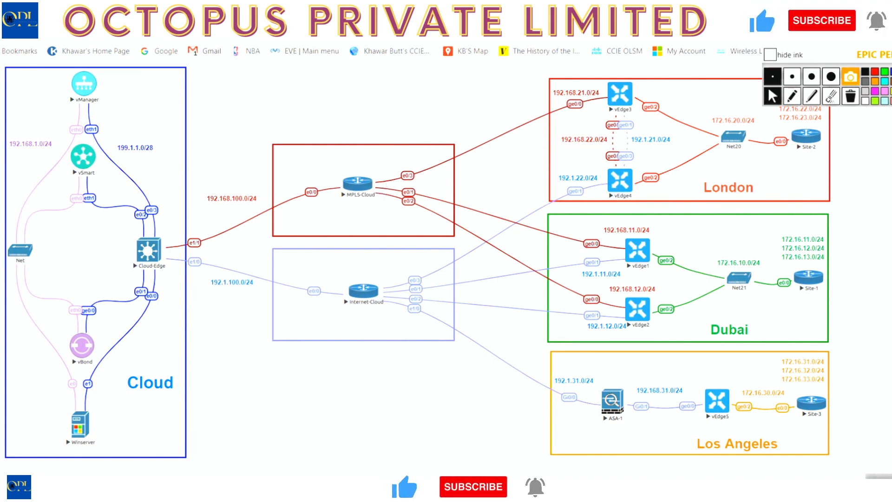
click(353, 491)
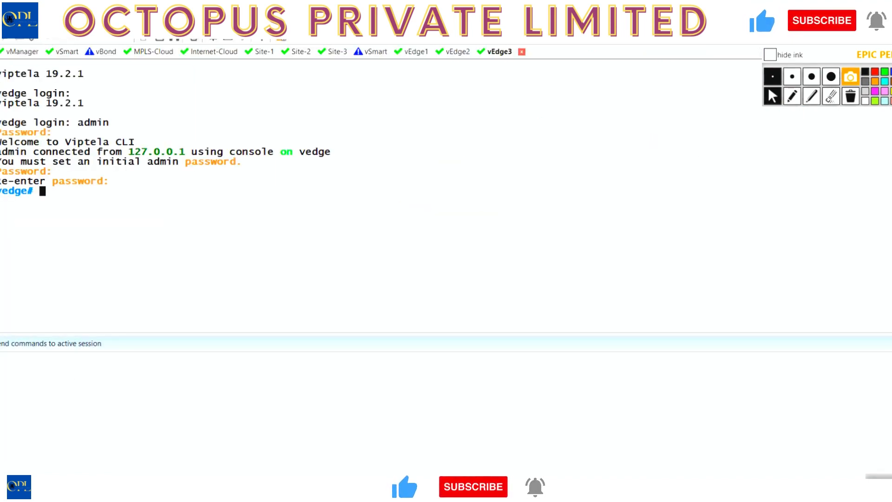
click(153, 51)
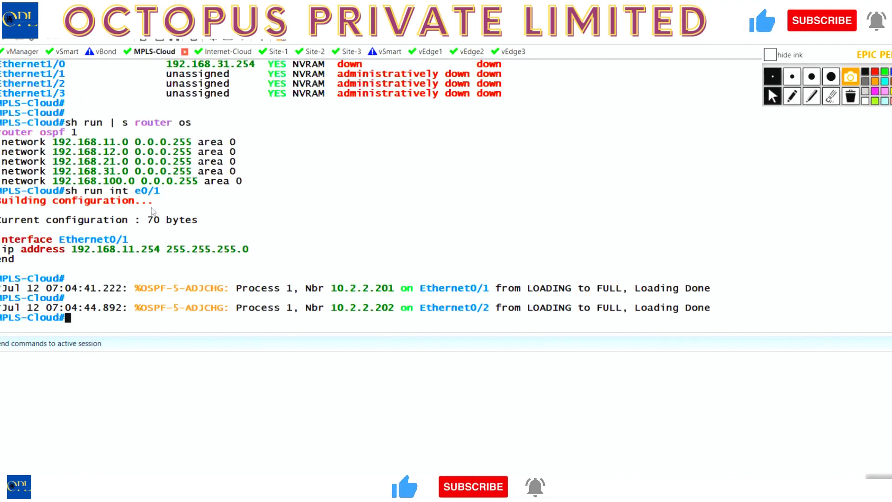
key(Up)
key(Up)
key(Up)
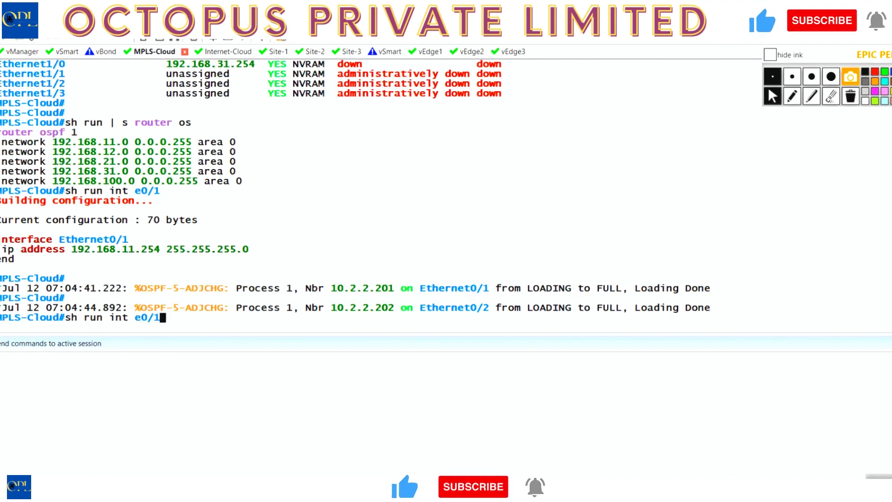
key(Return)
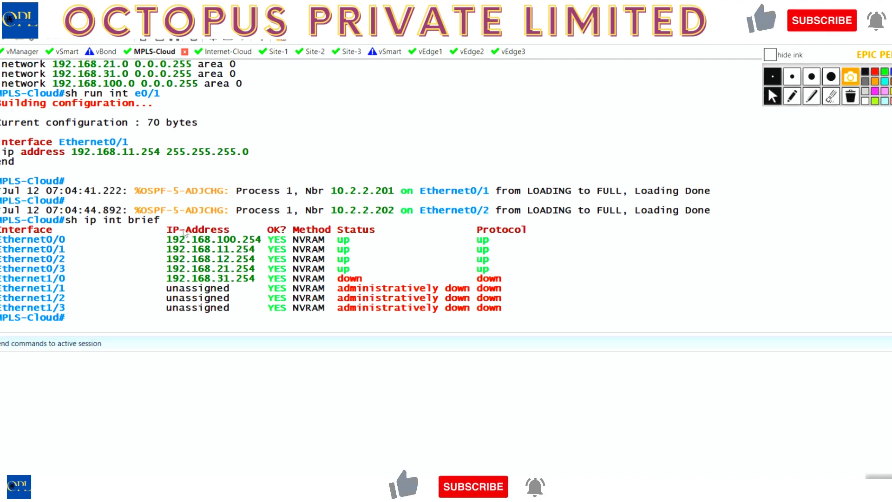
drag(233, 269, 167, 269)
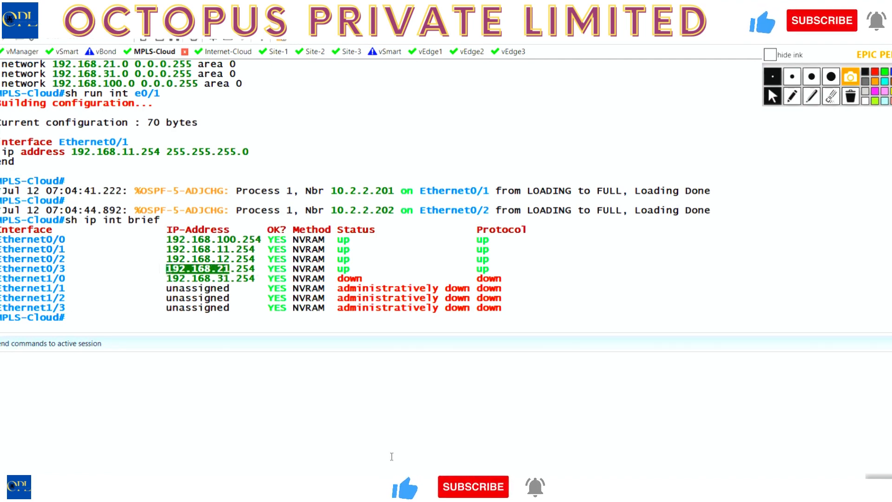
In the Notepad script, set the VPN 0 interface ge0/0 IP address to 192.168.21.3/24.
click(471, 455)
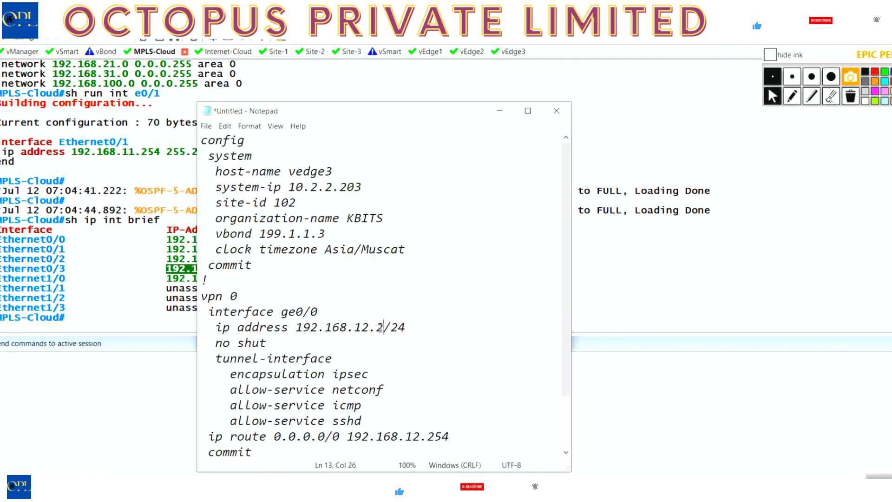
drag(383, 328, 295, 328)
text(192.168.21.3)
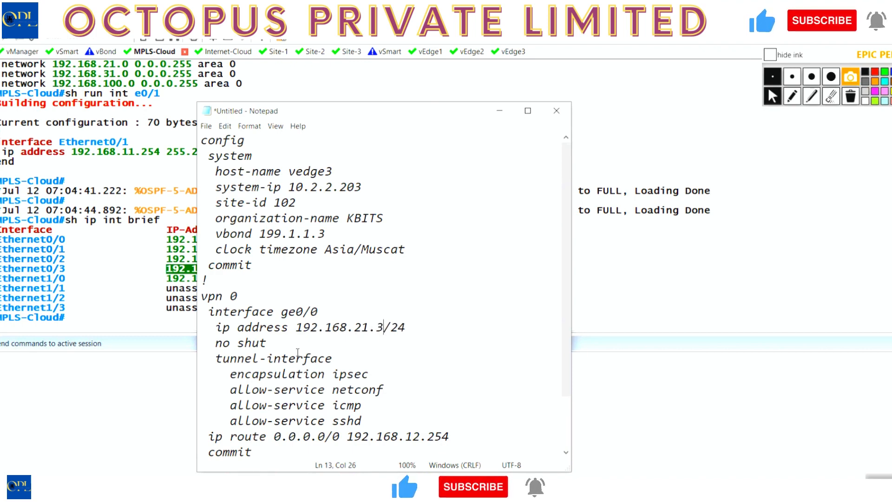
Set the next hop of the script's default route 0.0.0.0/0 to 192.168.21.254.
click(420, 437)
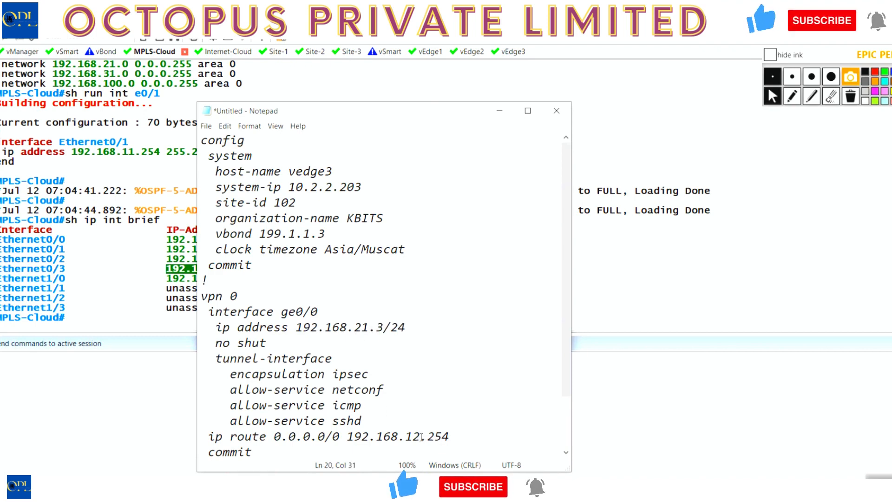
key(BackSpace)
key(BackSpace)
text(31)
key(BackSpace)
key(BackSpace)
text(21)
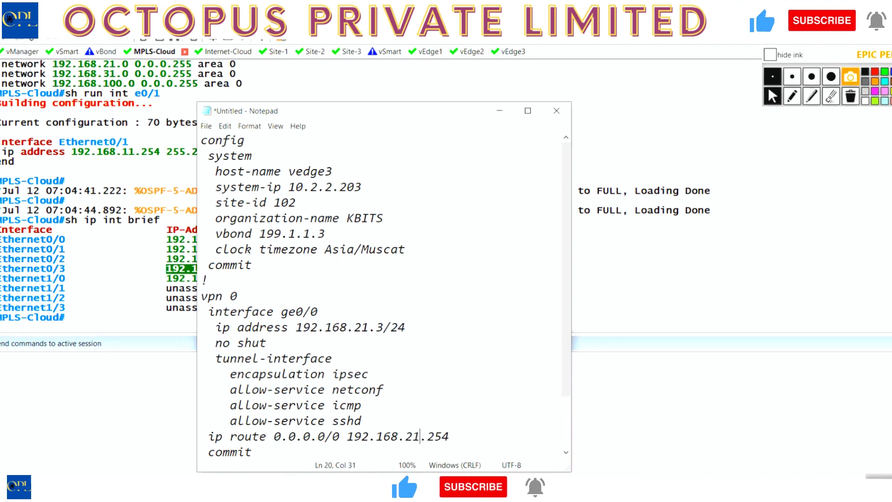
Copy the entire script into the vEdge3 console to apply and commit it, and end configuration mode.
scroll(414, 416, down, 1)
click(414, 417)
key(ctrl+a)
key(ctrl+c)
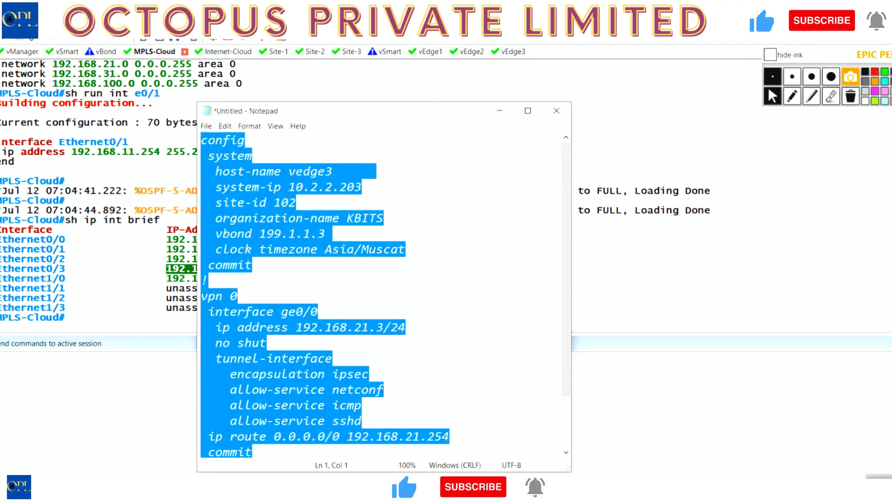
key(alt+Tab)
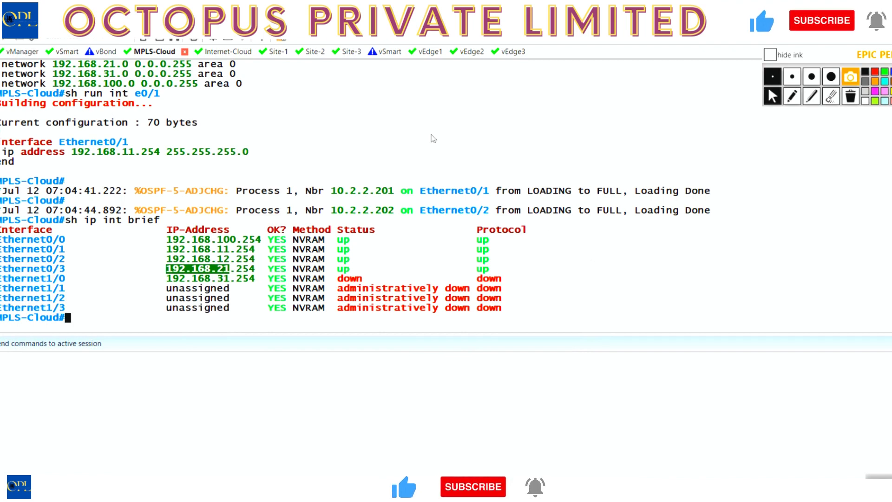
click(500, 52)
text(config)
key(Return)
right_click(416, 202)
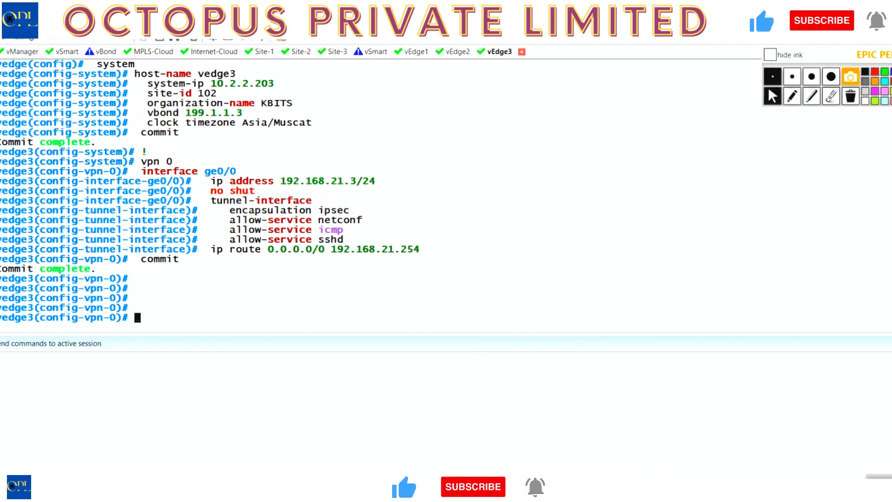
text(end)
key(Return)
key(Return)
Ping vBond at 199.1.1.3 from vEdge3 and stop the ping after a few replies.
text(ping 1)
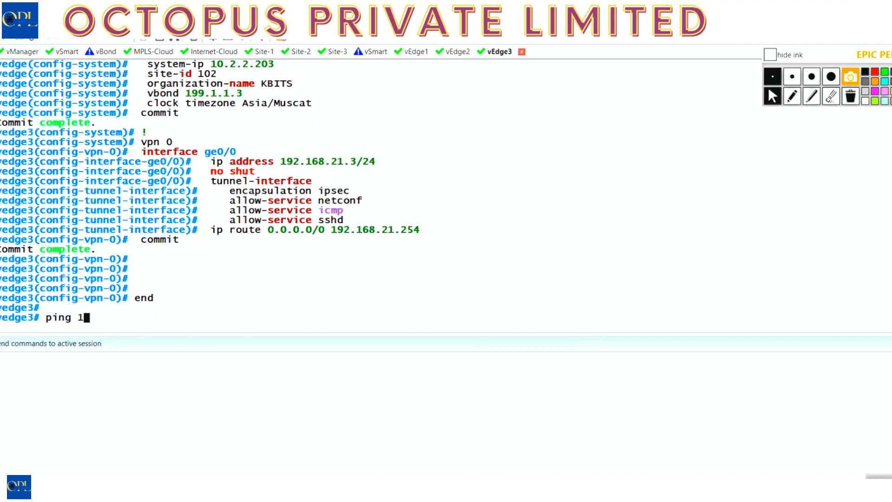
text(99.1.1.3)
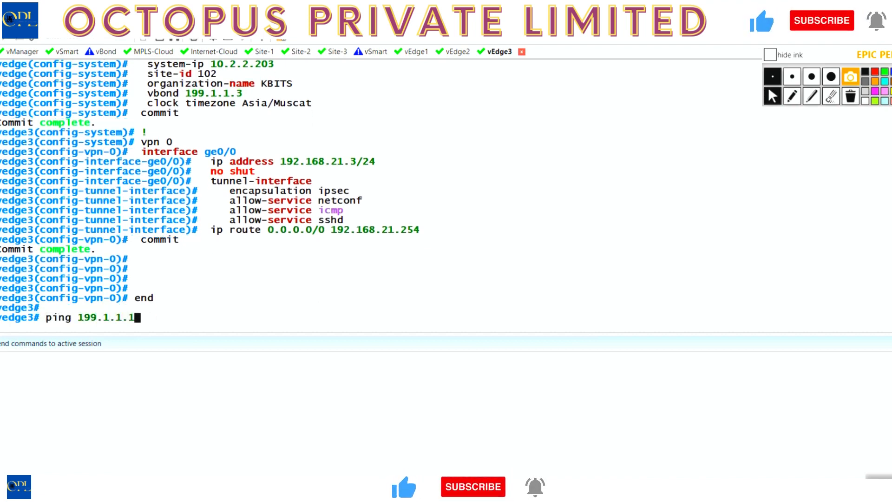
key(Return)
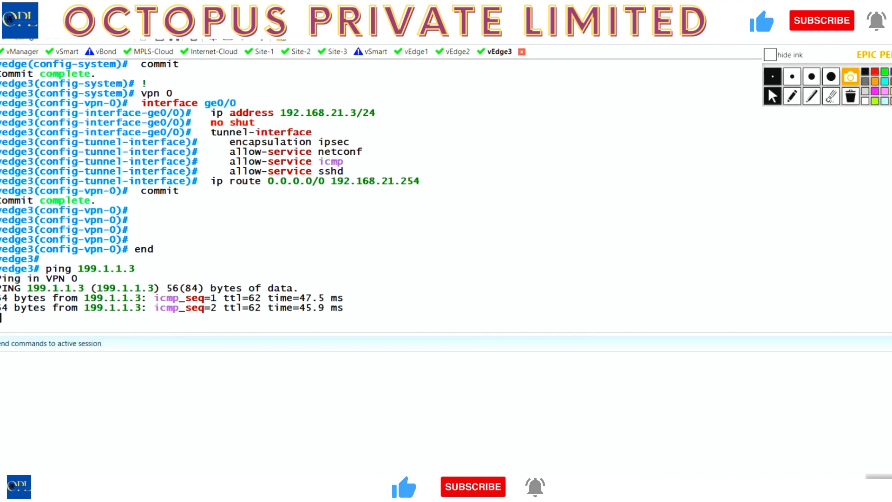
key(ctrl+c)
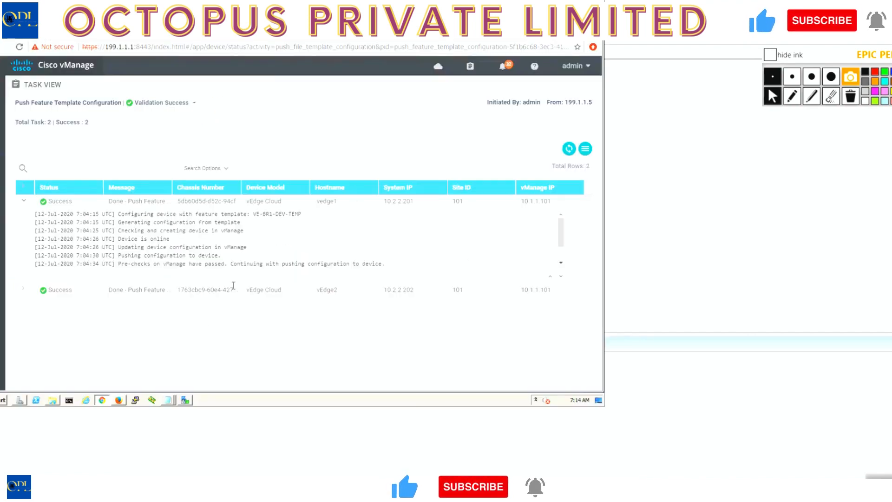
In WinSCP, create an SFTP session to 192.168.21.3 as admin with the account password, and save it as a site including the password.
click(185, 399)
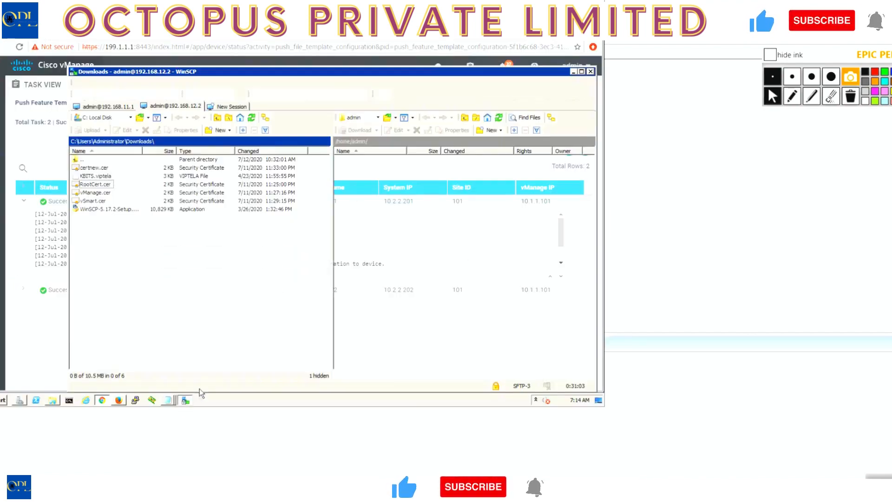
click(222, 108)
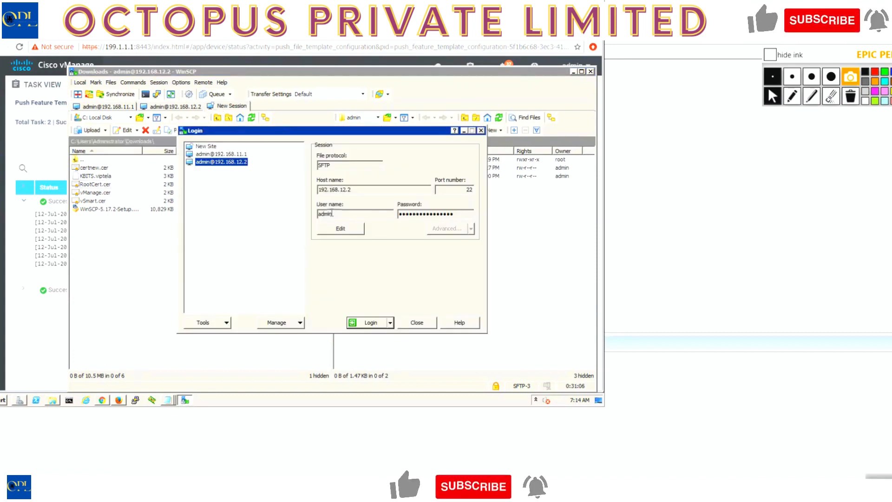
click(341, 190)
text(192.)
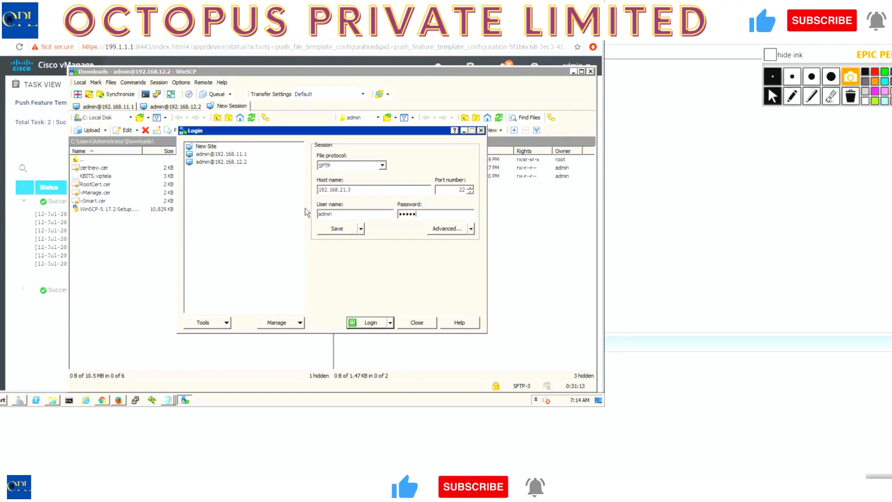
click(337, 229)
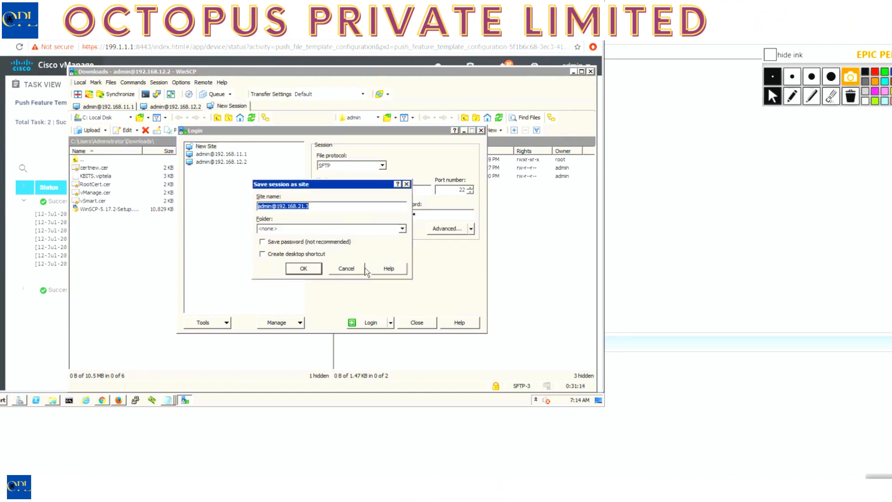
click(285, 242)
click(301, 269)
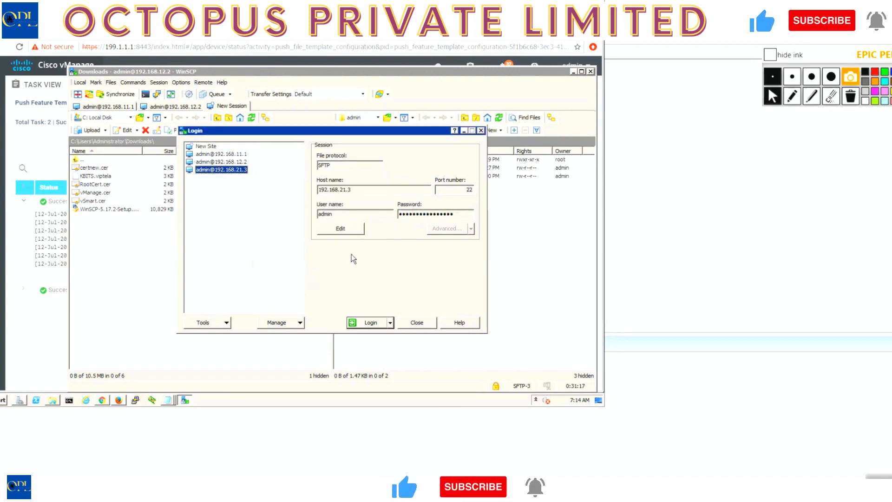
Log in to the saved 192.168.21.3 site, accepting its prompts, and upload RootCert.cer from Downloads to /home/admin.
click(361, 325)
click(291, 291)
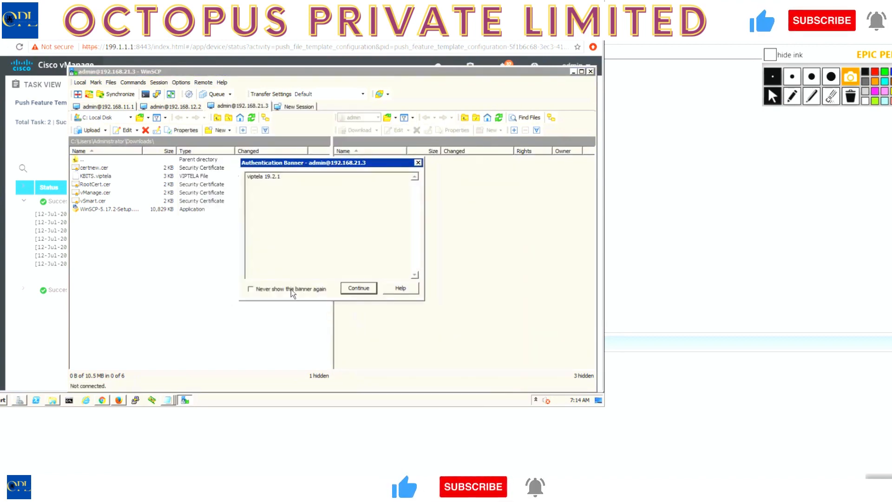
click(343, 289)
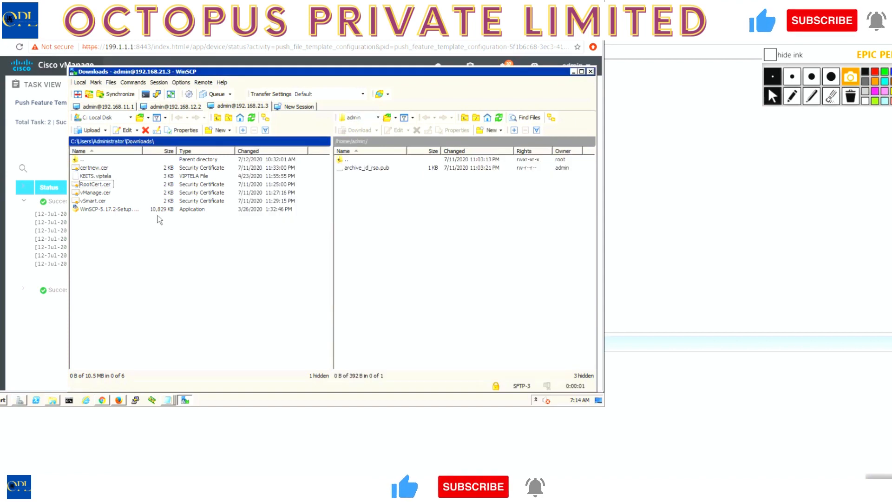
click(99, 185)
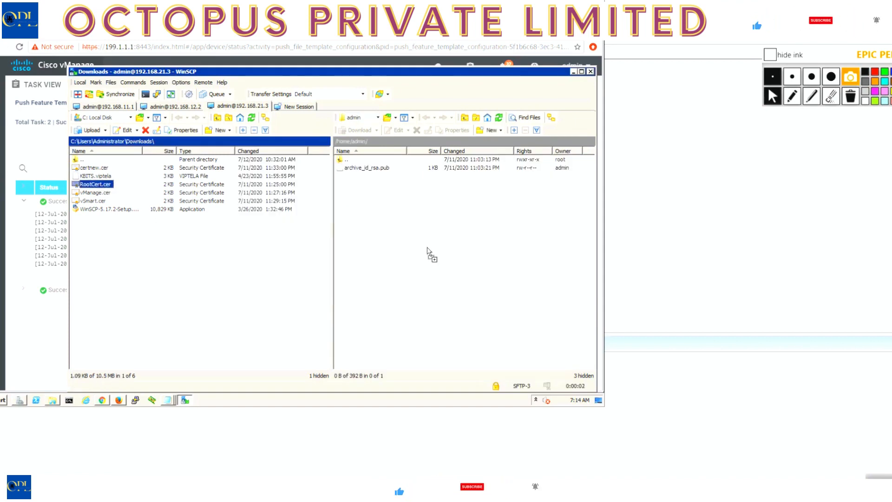
drag(427, 248, 428, 247)
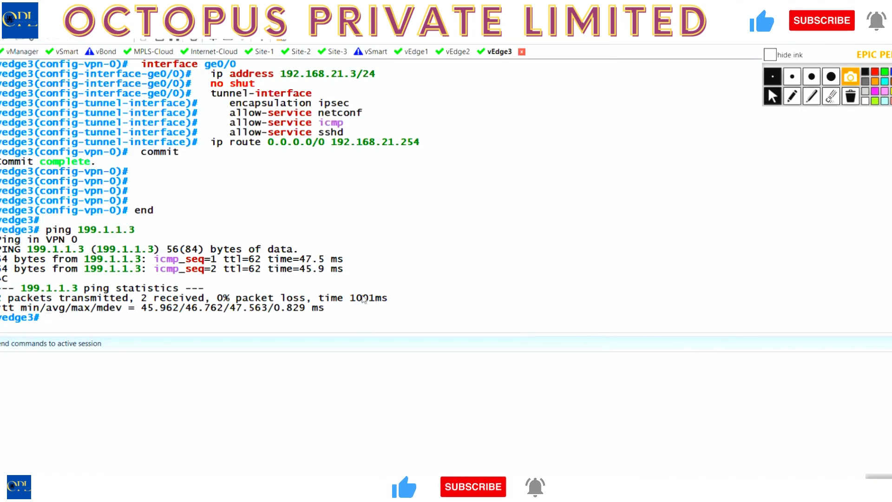
In the vEdge3 console, install the root certificate chain from /home/admin/RootCert.cer.
text(re)
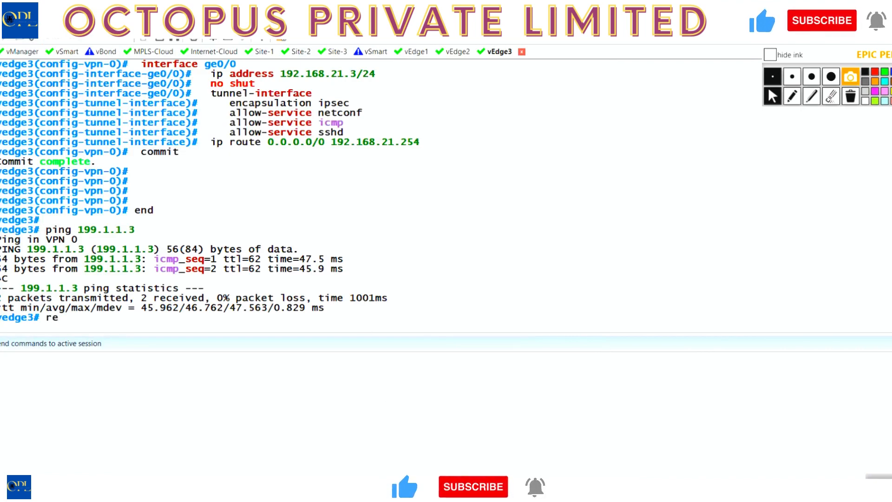
text(quest )
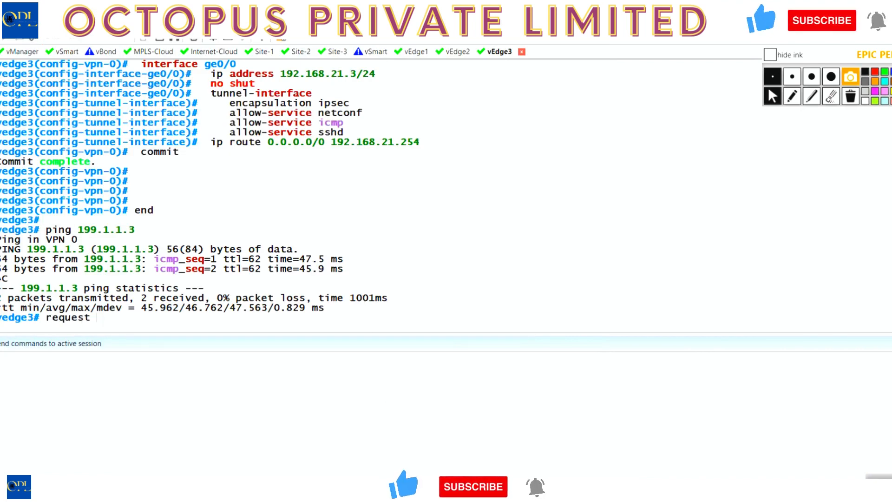
text(root-cert-chain in)
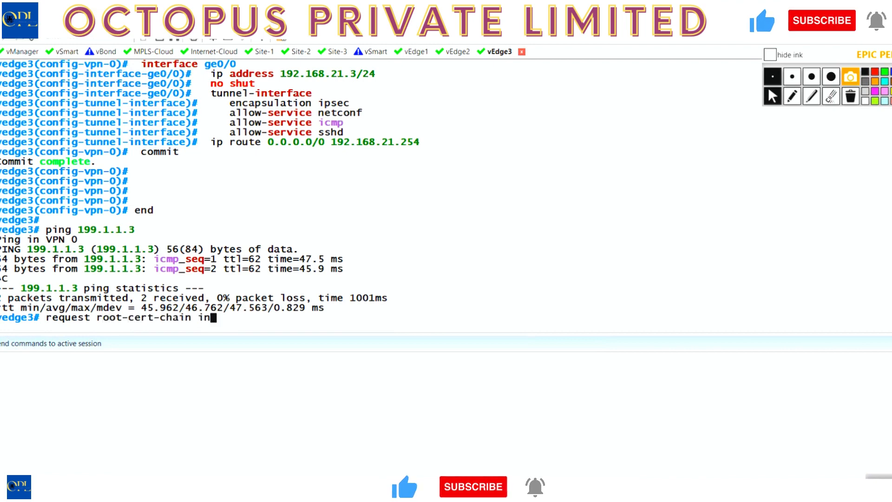
text(stall /ho)
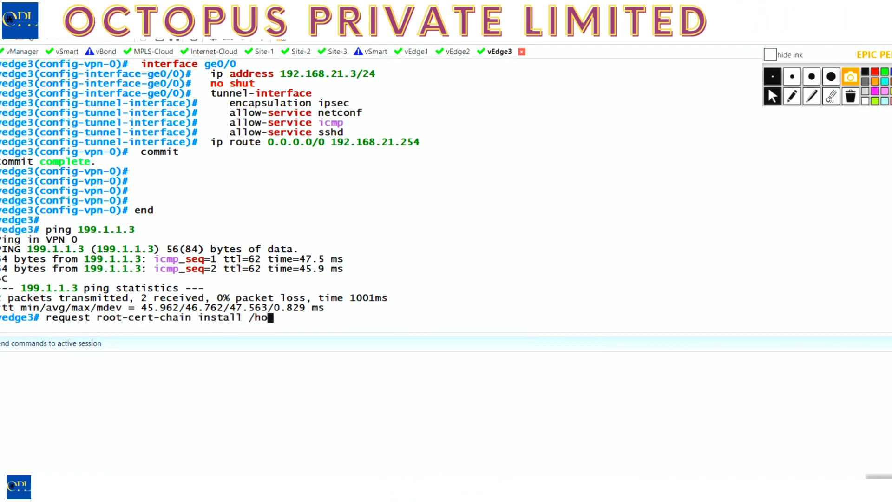
text(me/a)
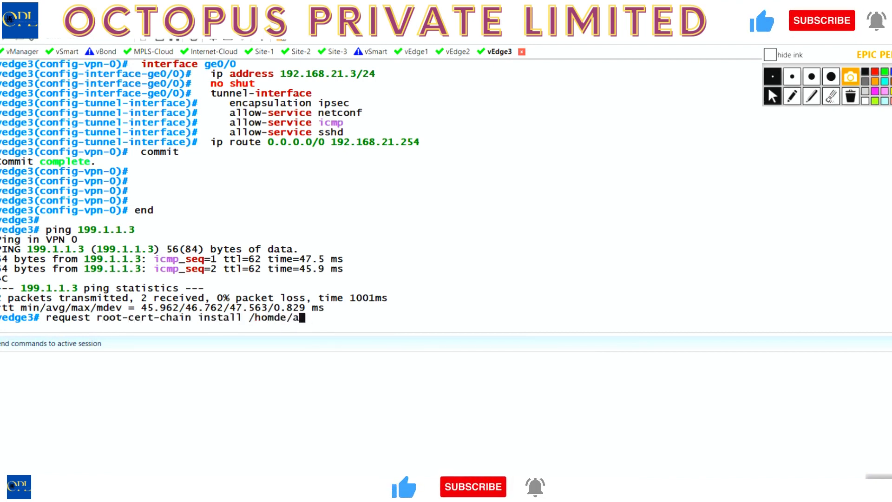
key(BackSpace)
key(BackSpace)
text(/ad)
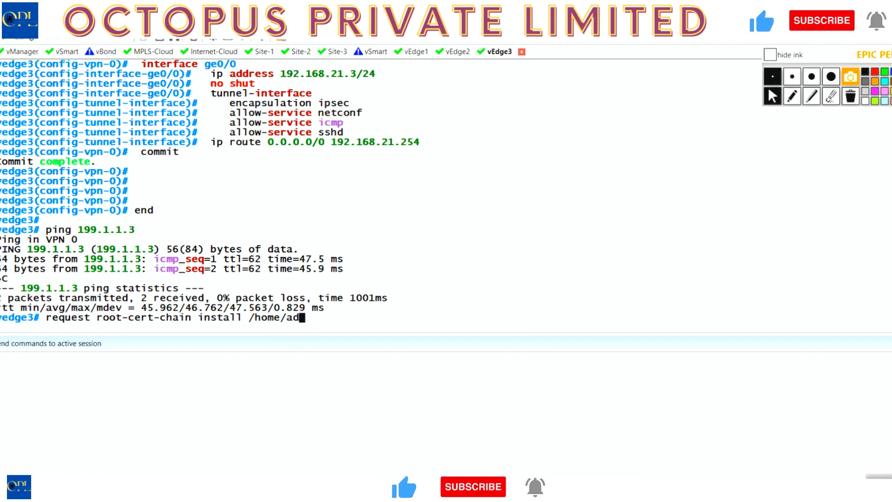
text(min/Ro)
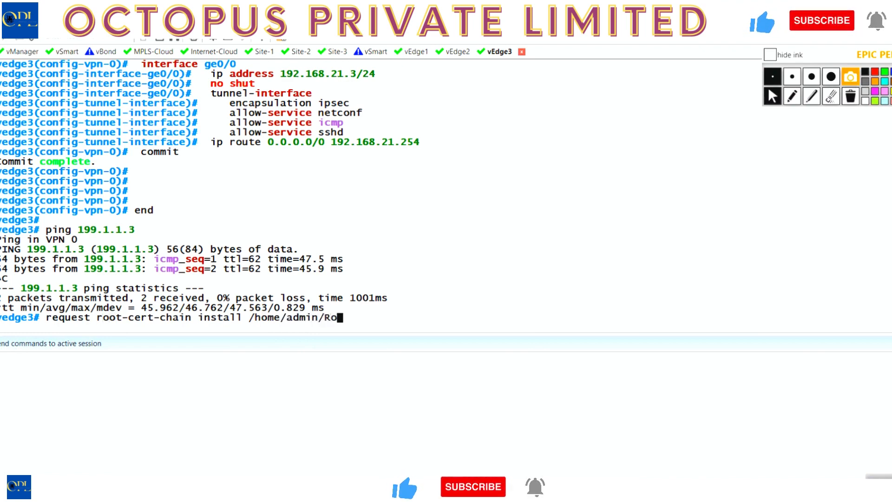
text(otCert.cer)
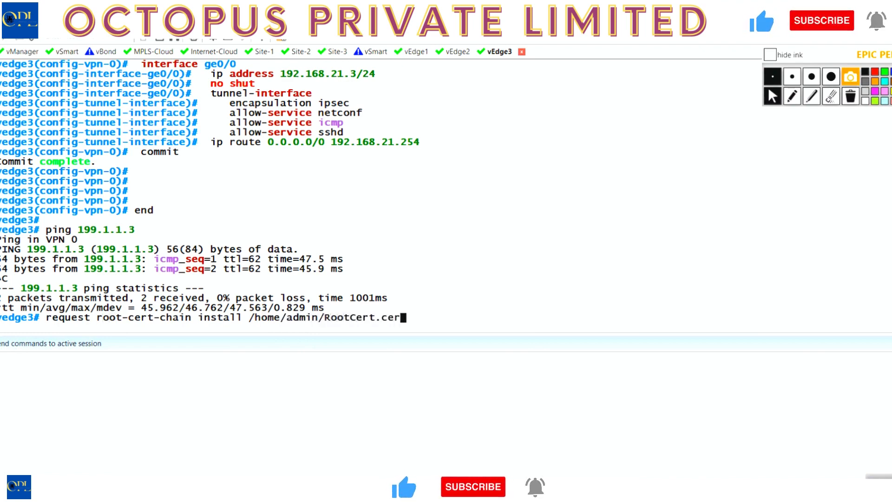
key(Return)
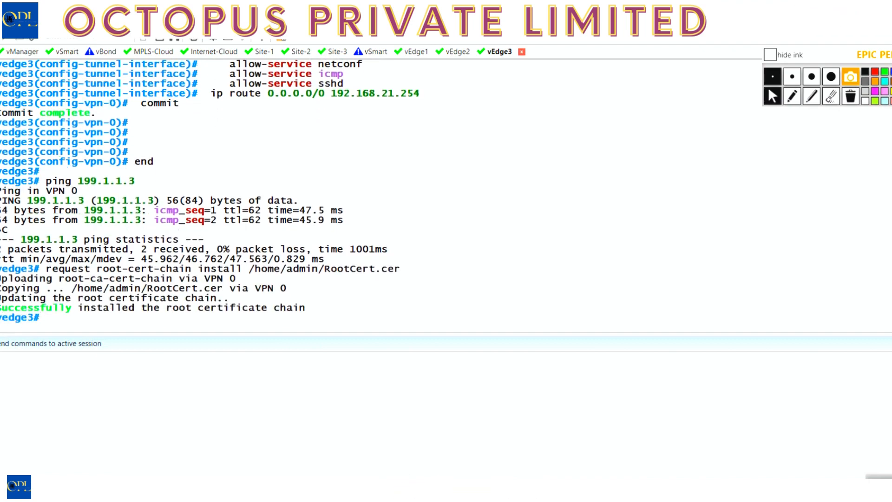
Begin the command "request vedge-cloud activate chassis-number" in the vEdge3 console.
text(request )
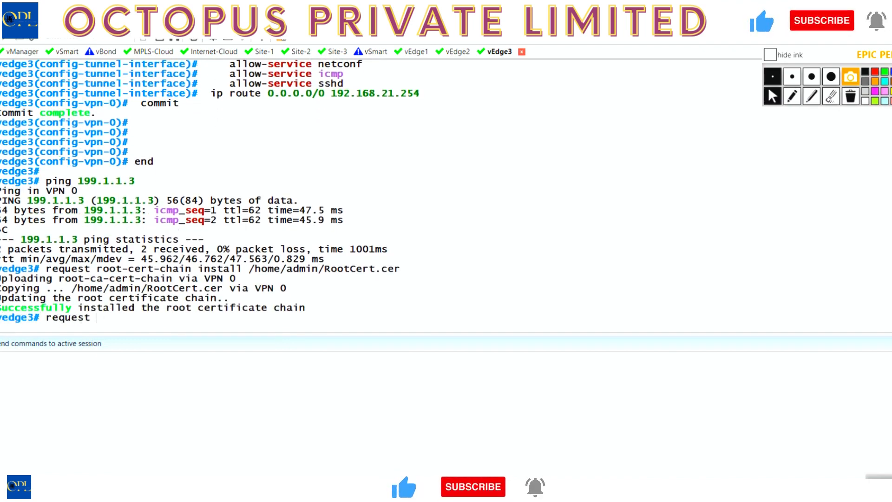
text(vedge-cloud activate ch)
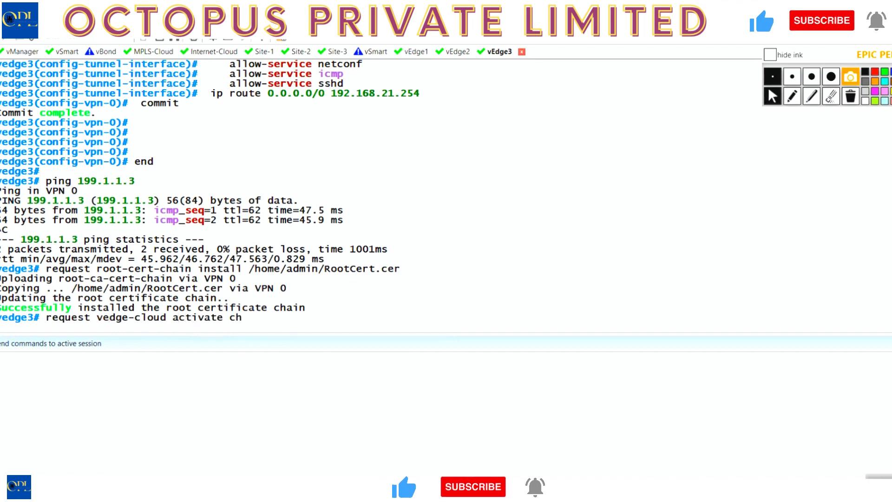
key(Tab)
In vManage, show the WAN Edge device list and widen the Chassis Number and Serial No./Token columns to reveal full values.
key(alt+Tab)
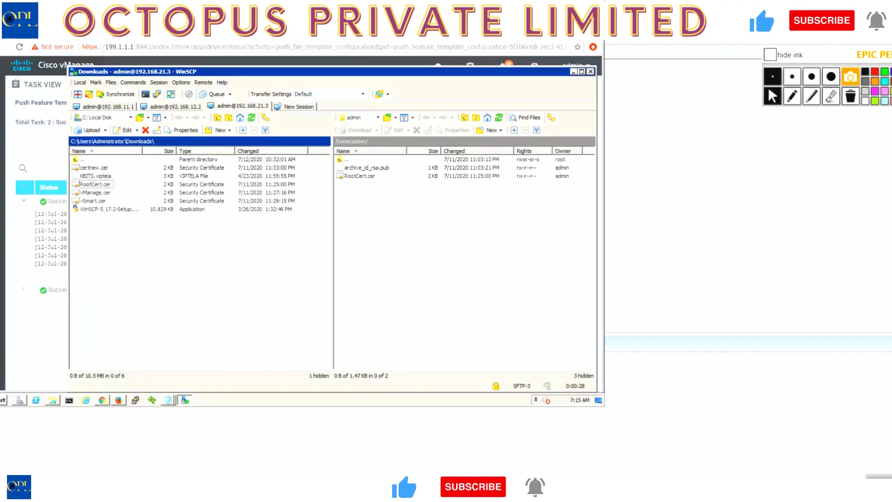
click(103, 400)
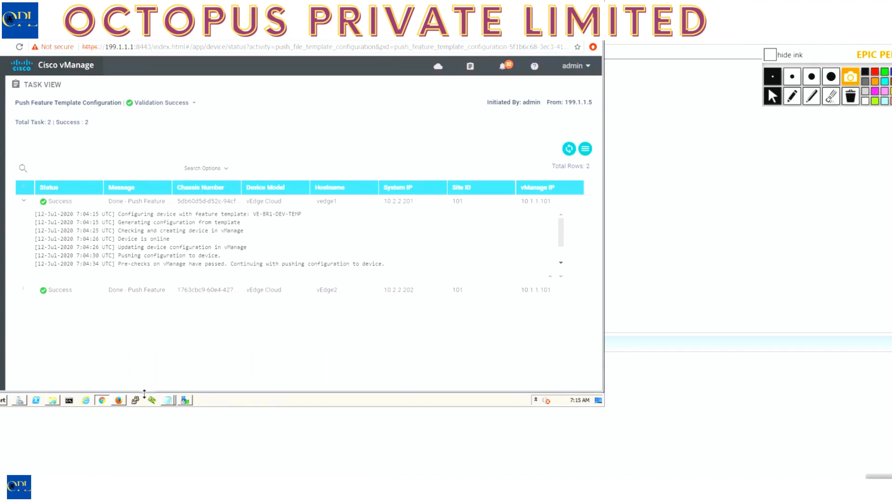
click(118, 401)
click(108, 399)
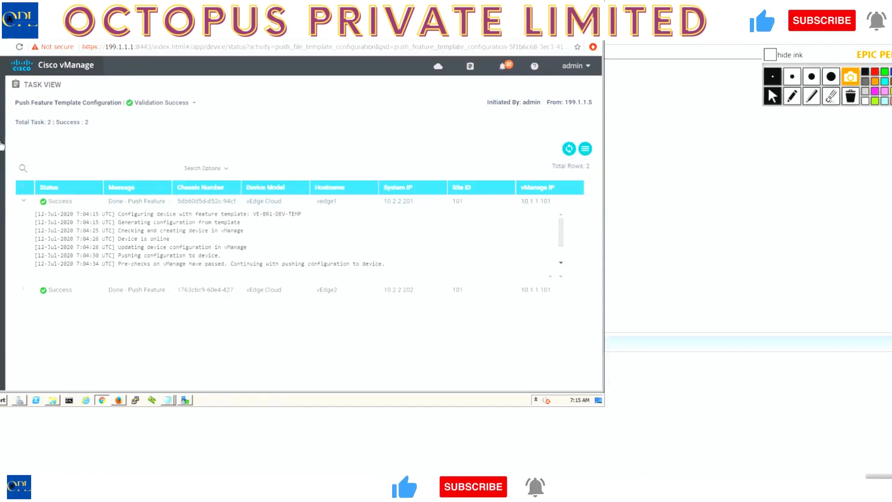
mouse_move(2, 146)
mouse_move(3, 130)
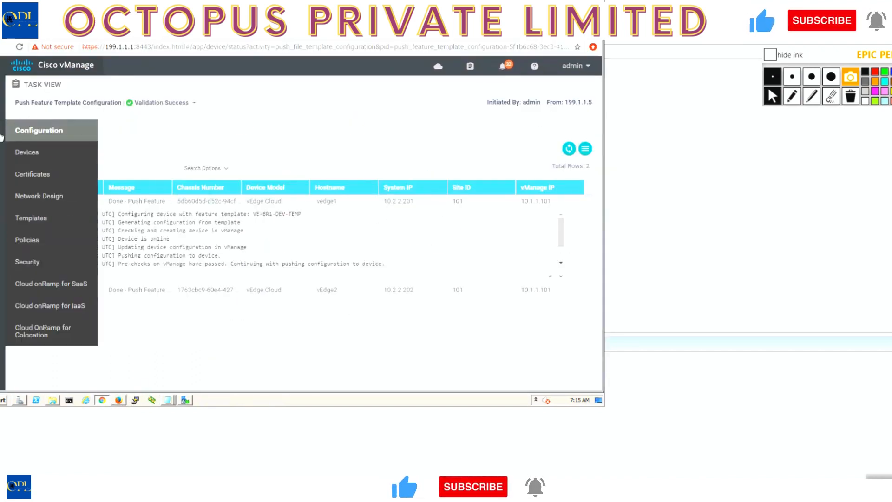
click(27, 153)
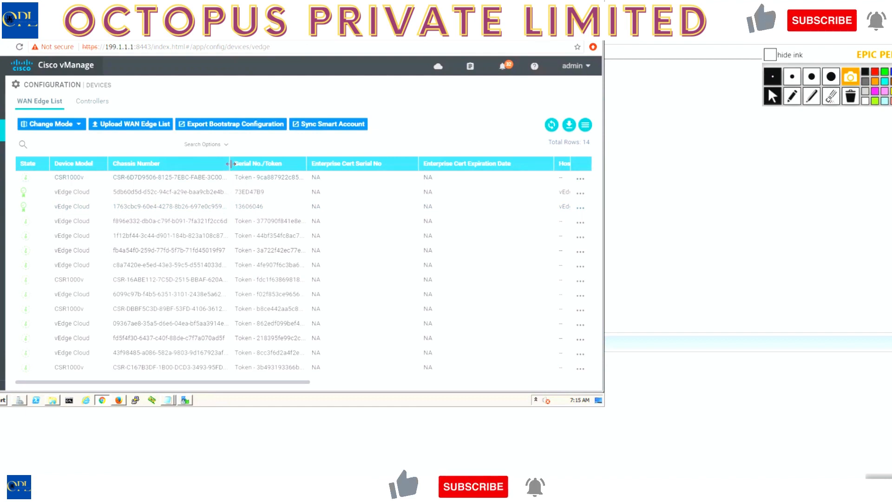
drag(230, 163, 267, 163)
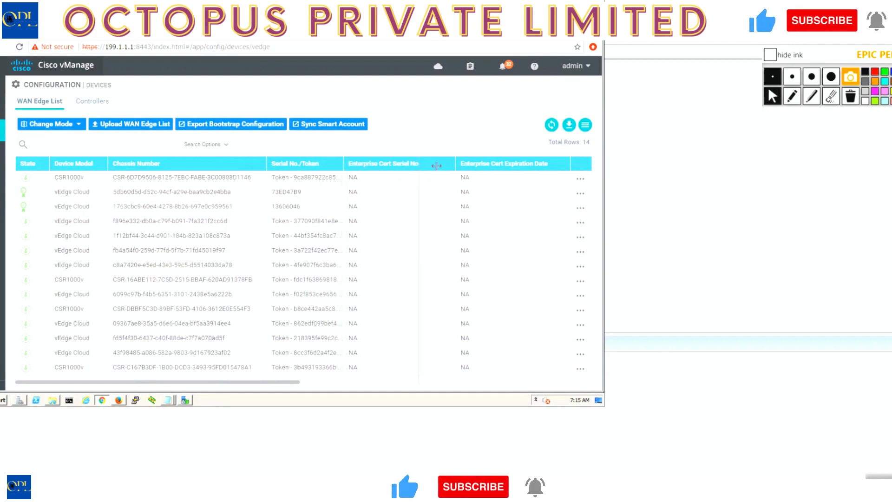
drag(436, 166, 441, 166)
Copy the chassis number of the first vEdge Cloud entry that still has a token into the vEdge3 activation command.
drag(228, 221, 146, 221)
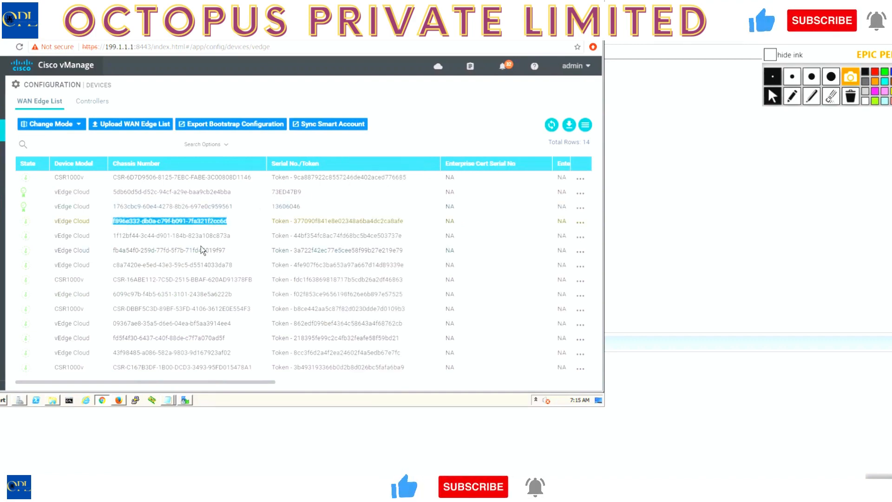
mouse_move(352, 492)
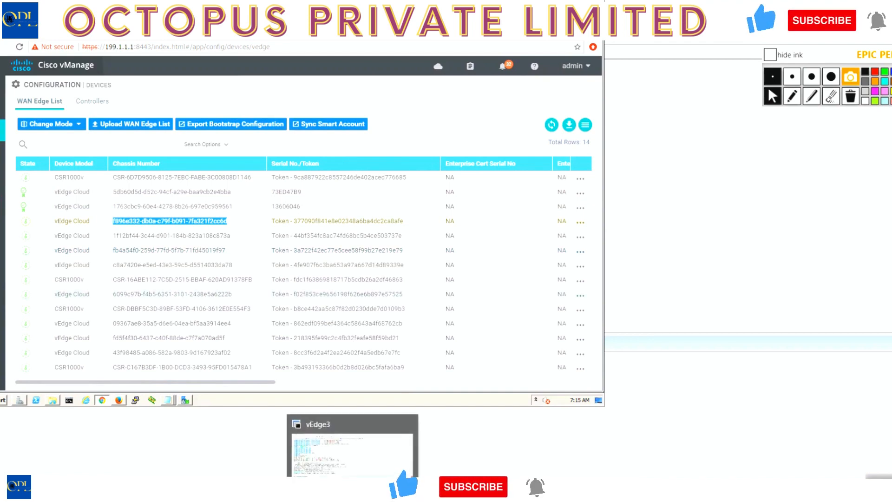
click(352, 491)
right_click(457, 300)
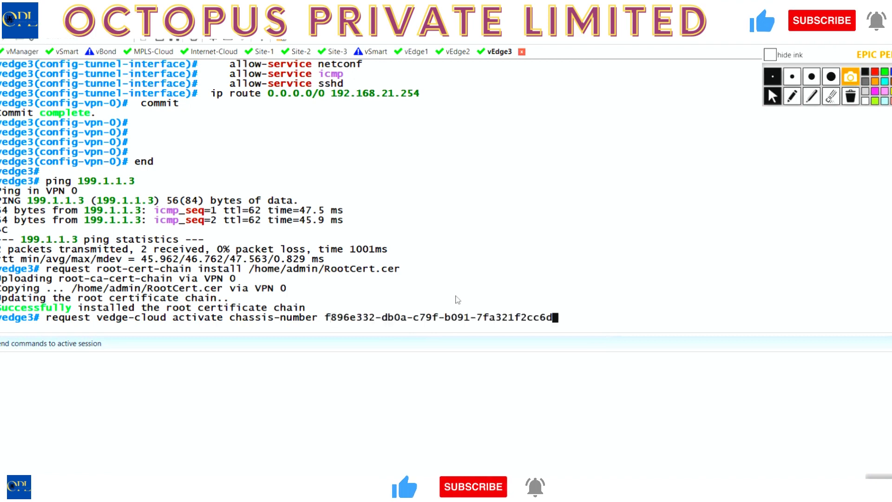
Add the token parameter with the same vEdge Cloud entry's token from vManage and run the activation on vEdge3.
text(token)
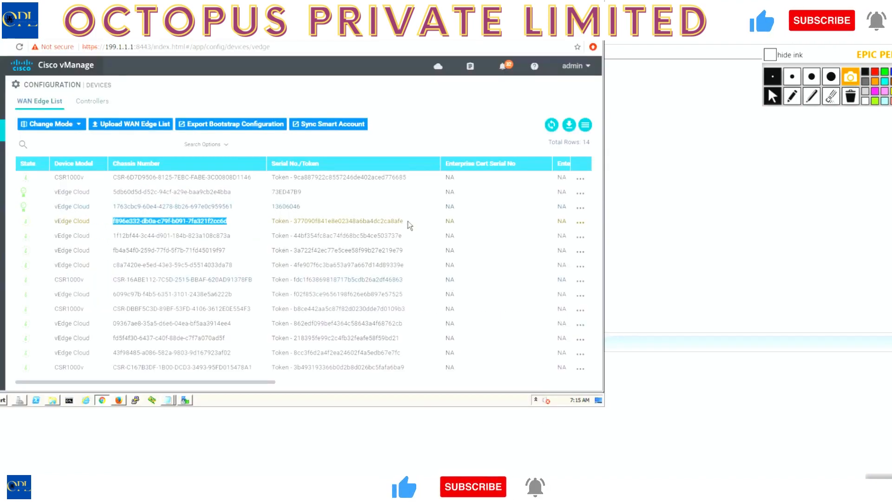
click(408, 227)
mouse_move(405, 224)
mouse_down()
mouse_move(308, 225)
mouse_move(403, 230)
mouse_up()
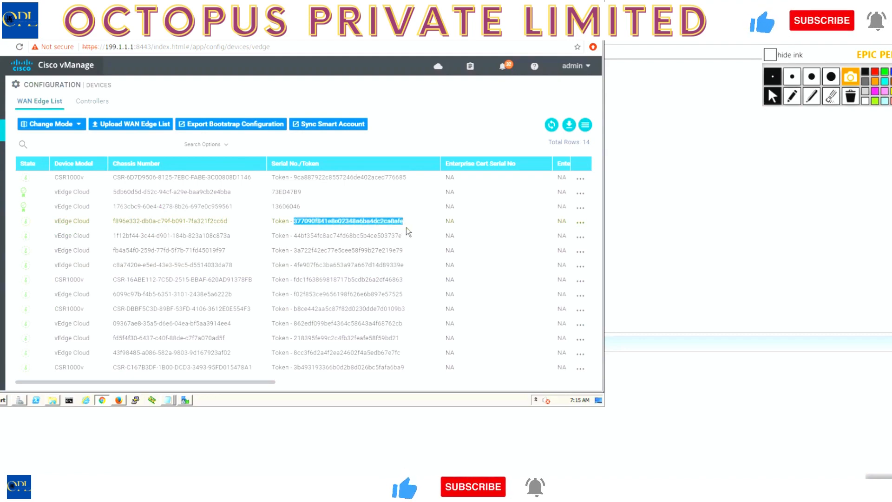
click(375, 488)
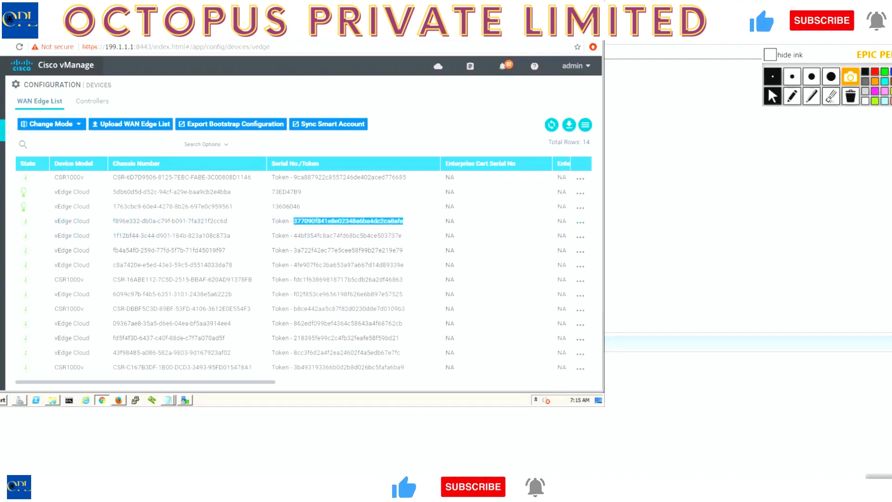
right_click(598, 276)
key(Return)
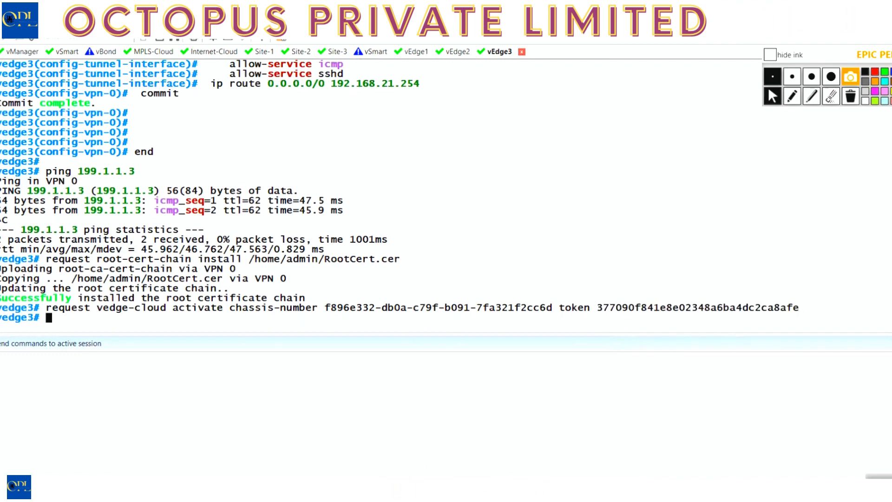
Refresh the vManage WAN Edge list to check the state of the device activated for vEdge3.
key(alt+Tab)
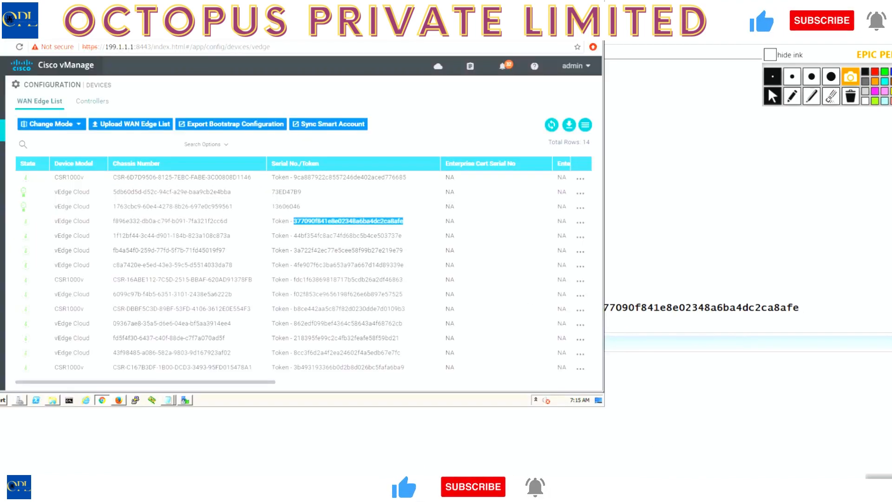
click(553, 126)
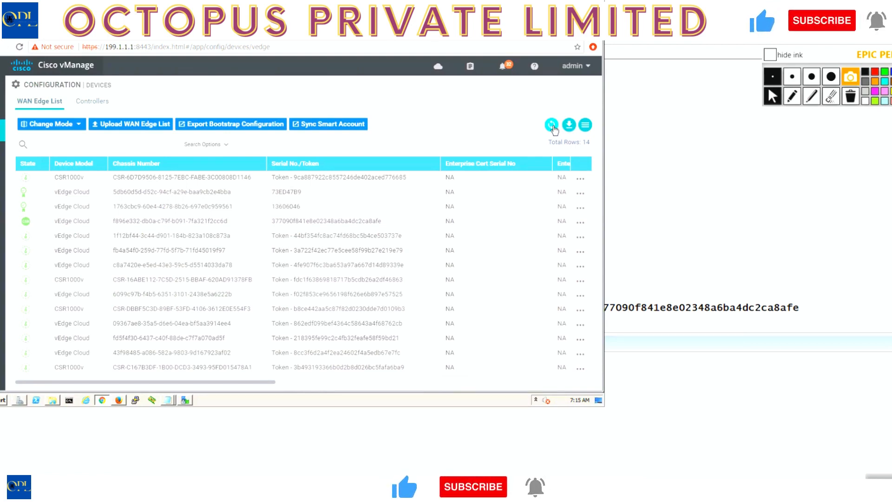
click(552, 126)
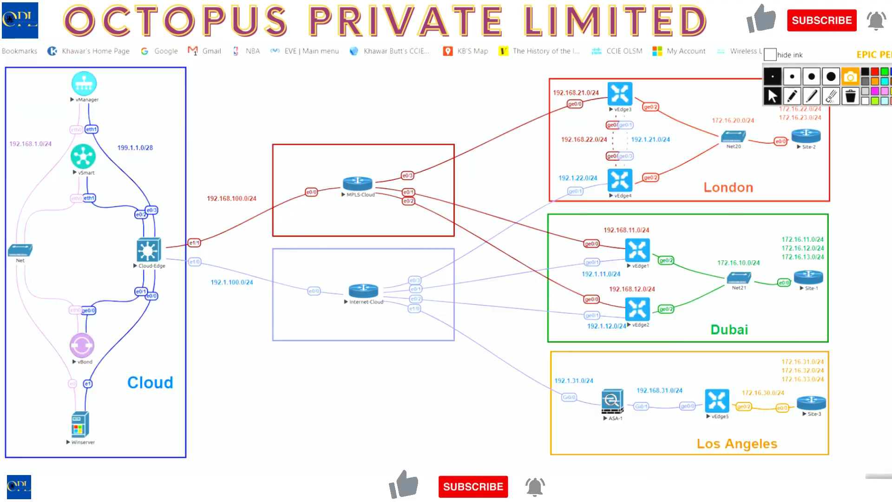
Open the vEdge4 console in SecureCRT, log in as admin with the account password, and set the initial admin password.
click(620, 183)
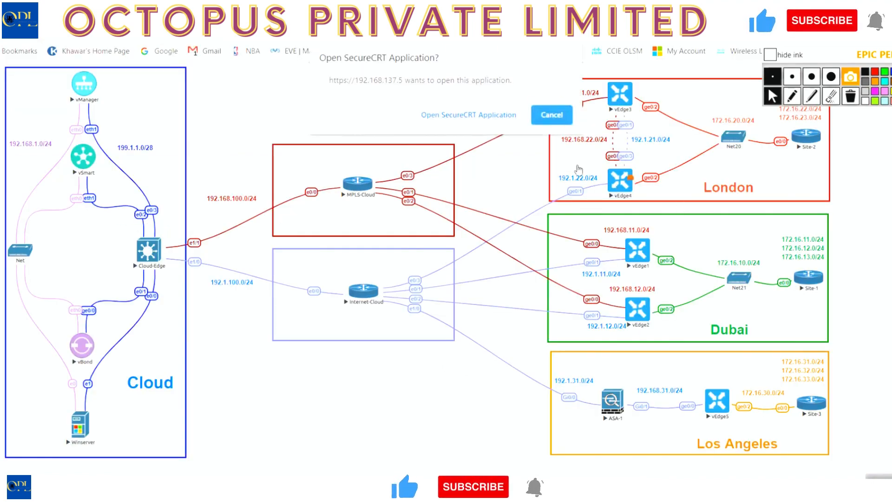
click(486, 115)
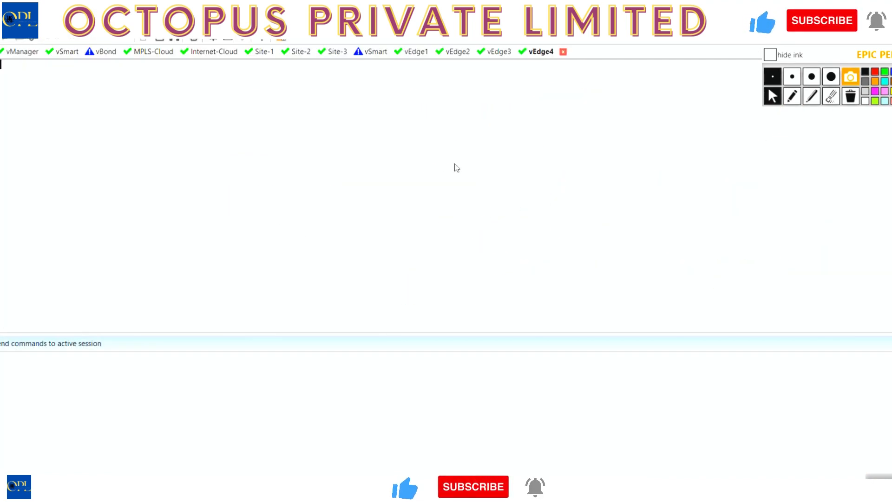
text(admin)
key(Return)
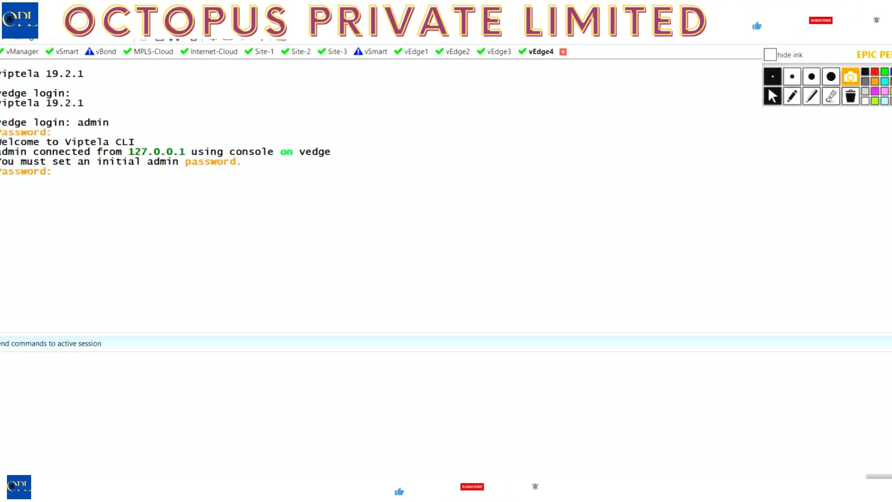
key(Return)
text(admin)
key(Return)
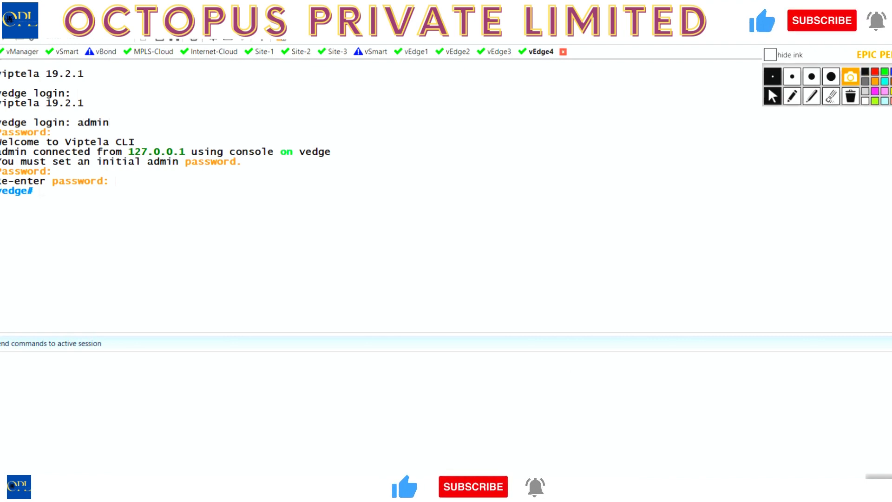
In the Notepad configuration script, change the host-name to vedge4 and the system-ip to 10.2.2.204.
key(alt+Tab)
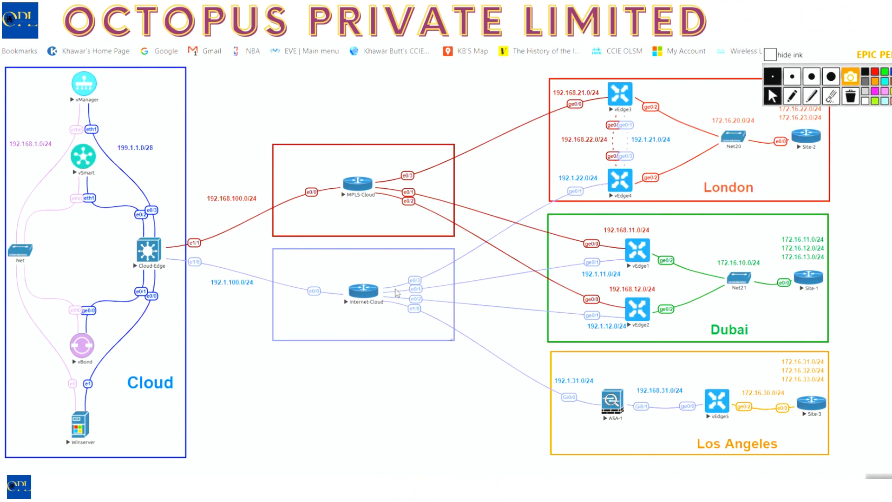
mouse_move(383, 488)
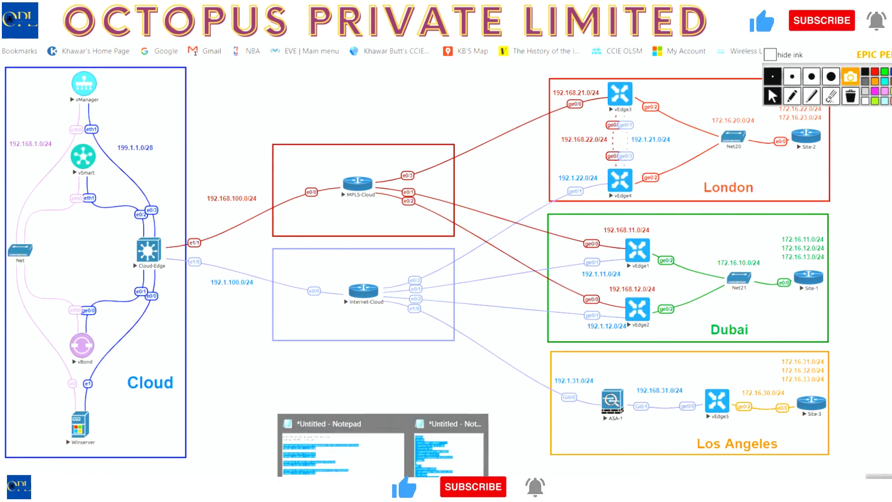
click(448, 451)
click(345, 176)
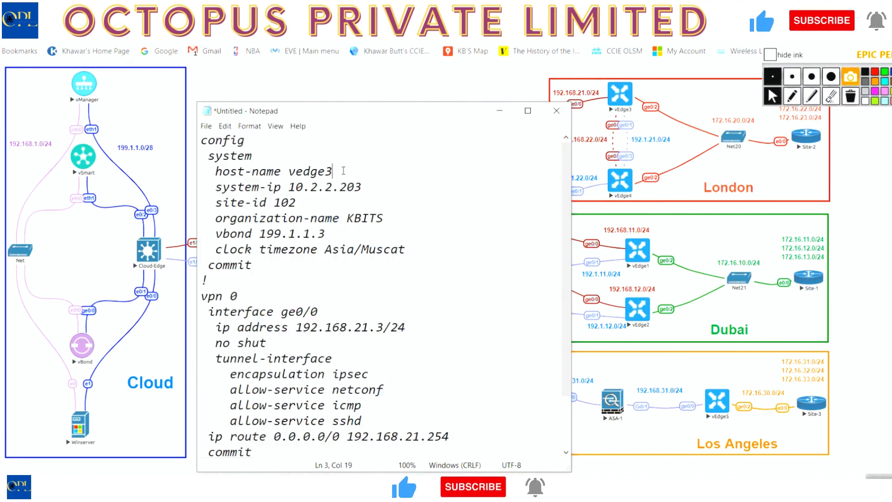
key(BackSpace)
text(4)
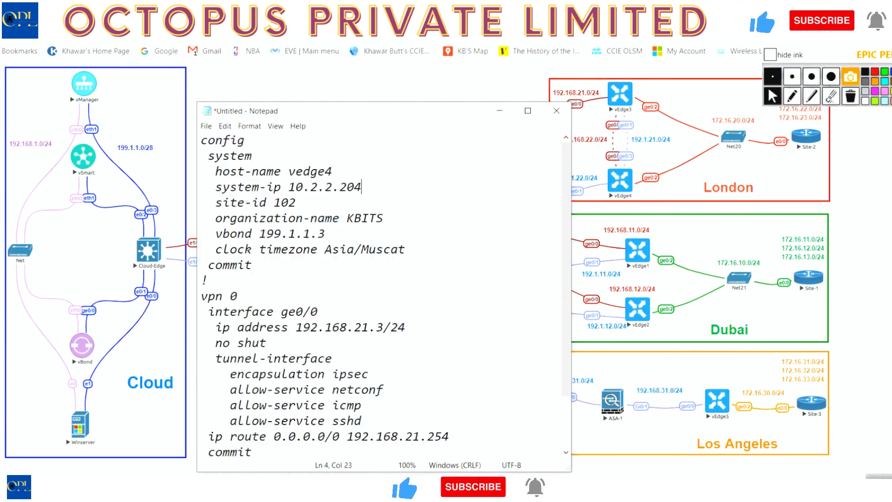
In the Notepad script, change the VPN 0 interface IP address to 192.1.22.4/24.
key(Down)
key(Down)
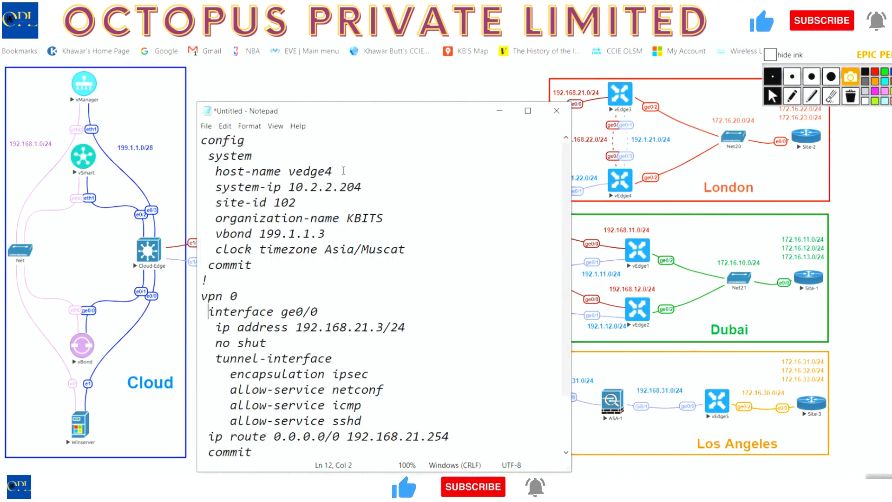
key(Down)
key(Right)
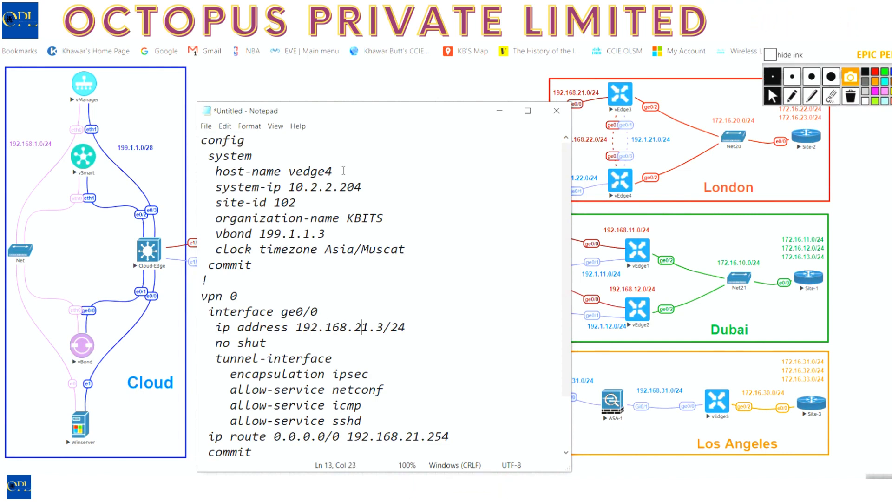
key(Delete)
text(2)
key(Right)
key(shift+Left)
text(4)
key(Left)
key(Left)
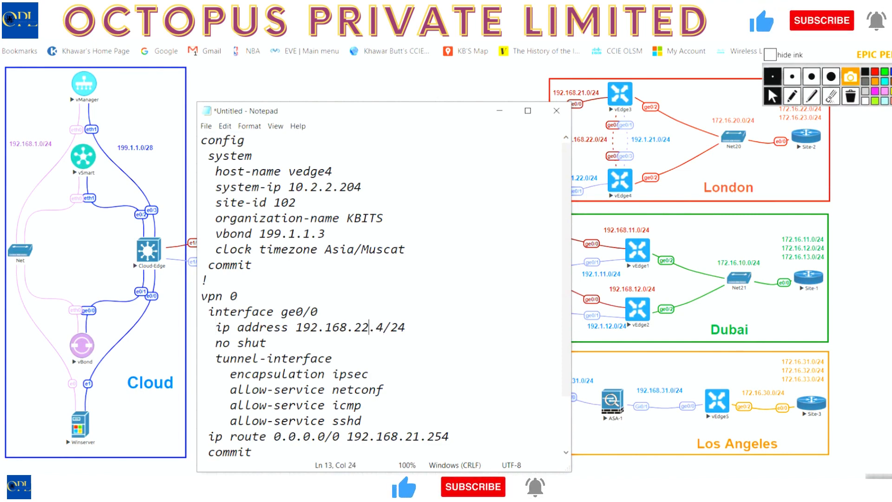
key(BackSpace)
key(Delete)
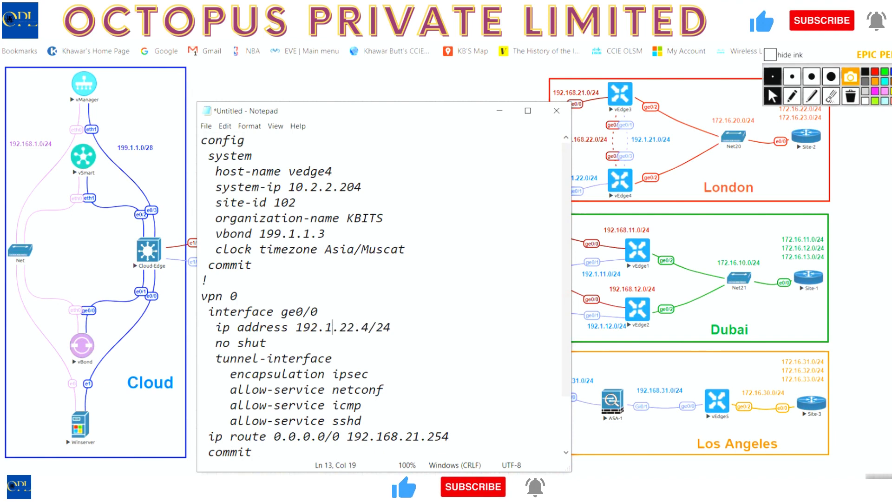
Change the default route's next hop in the Notepad script to 192.1.22.254.
key(ctrl+End)
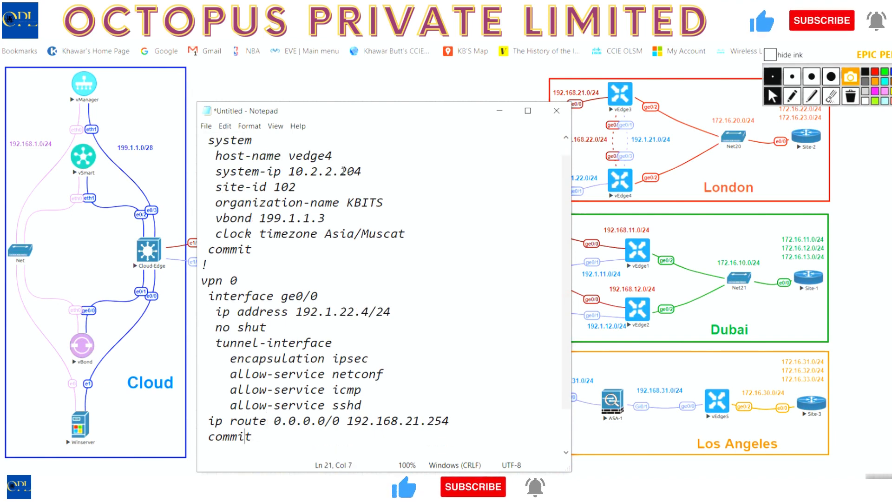
key(Left)
key(Left)
key(Left)
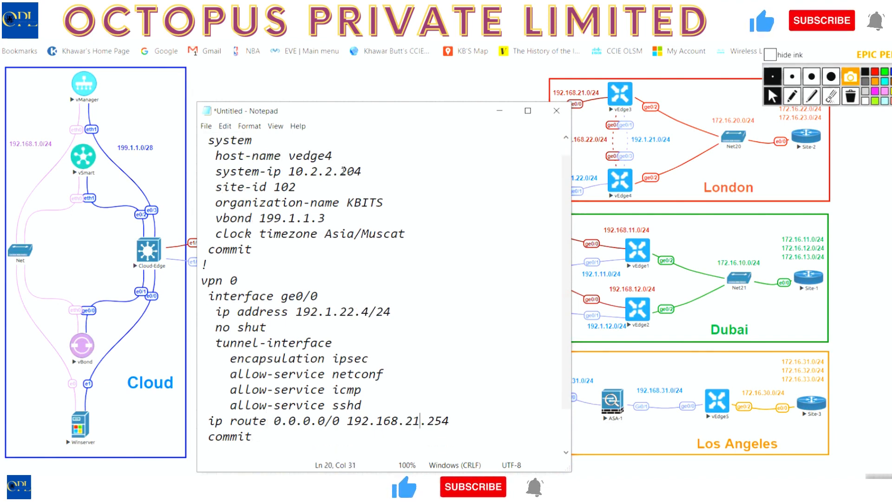
key(BackSpace)
text(2)
key(Left)
key(Left)
key(BackSpace)
key(BackSpace)
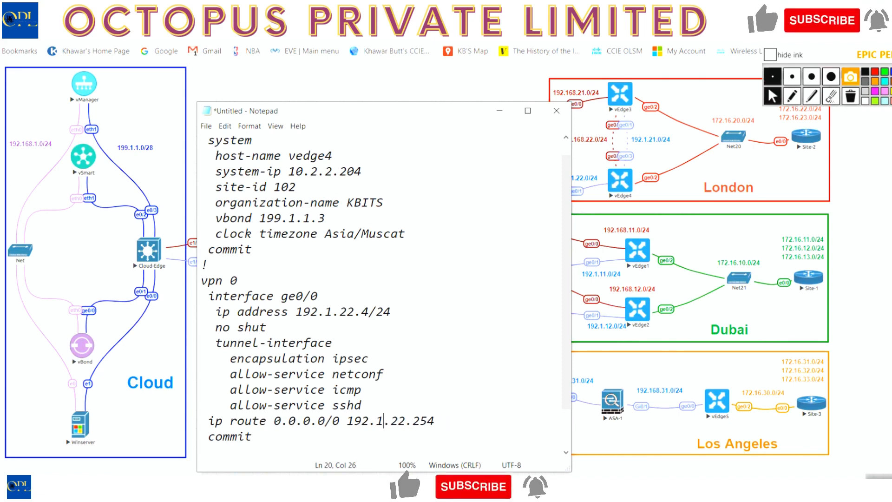
Copy the whole configuration script from Notepad and paste it into the vEdge4 console in SecureCRT.
key(ctrl+End)
key(shift+Home)
key(shift+Up)
key(shift+Up)
key(shift+Up)
key(shift+Up)
key(shift+Up)
key(shift+Up)
key(shift+Up)
key(shift+Up)
key(shift+Up)
key(shift+Up)
key(shift+Up)
key(shift+Up)
key(shift+Up)
key(shift+Up)
key(shift+Up)
key(shift+Up)
key(shift+Up)
key(shift+Up)
key(shift+Up)
key(shift+Up)
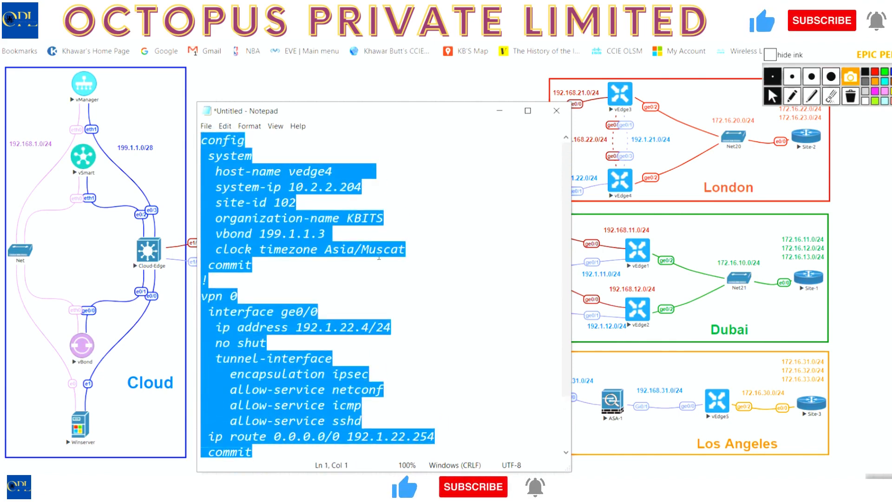
key(alt+Tab)
right_click(440, 187)
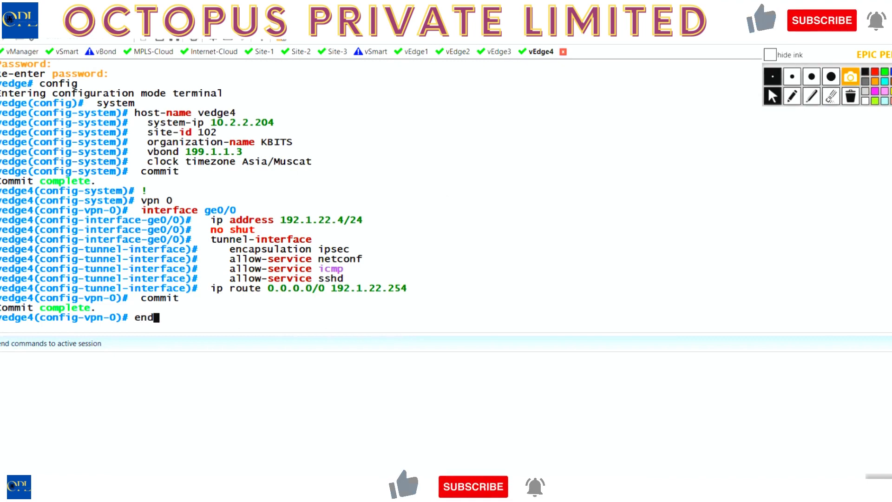
Test vEdge4's connectivity to vBond by pinging 199.1.1.3, repeating the ping twice.
text(ping 199.1.1.3)
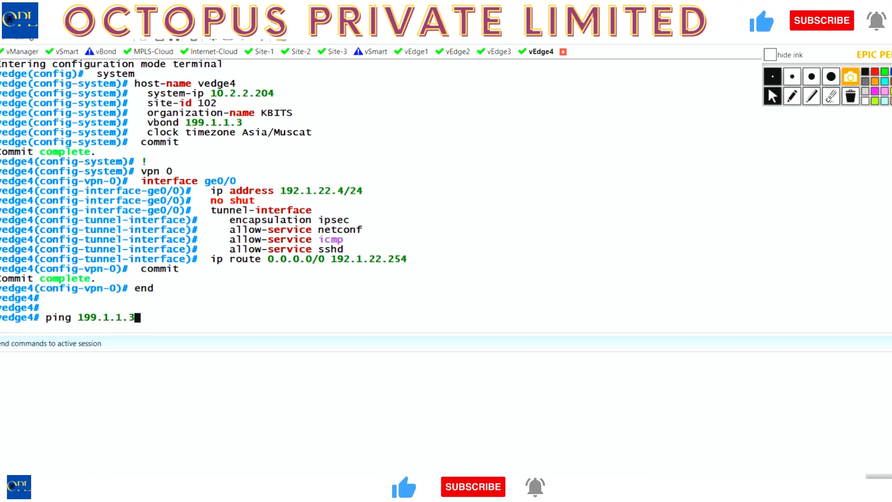
key(Return)
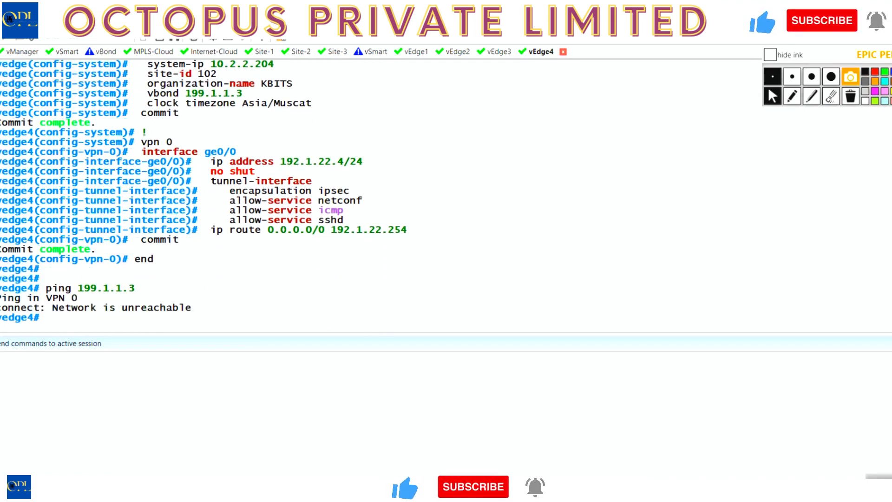
key(Up)
key(Return)
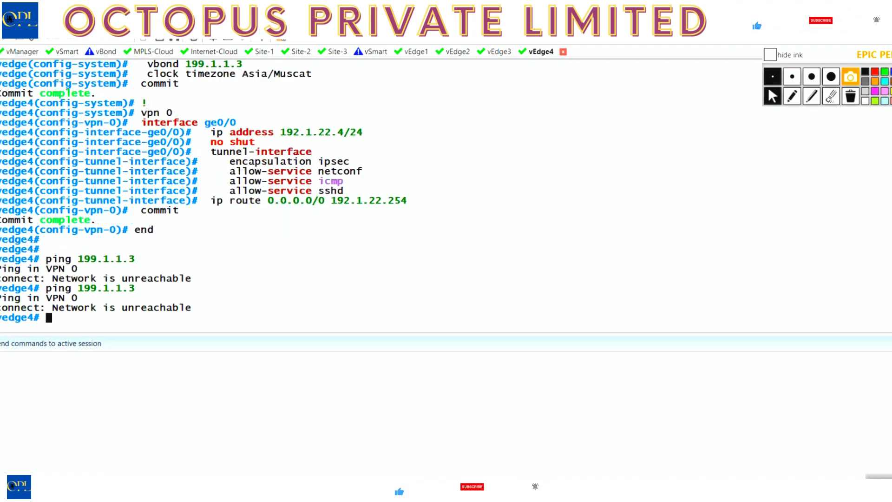
key(Up)
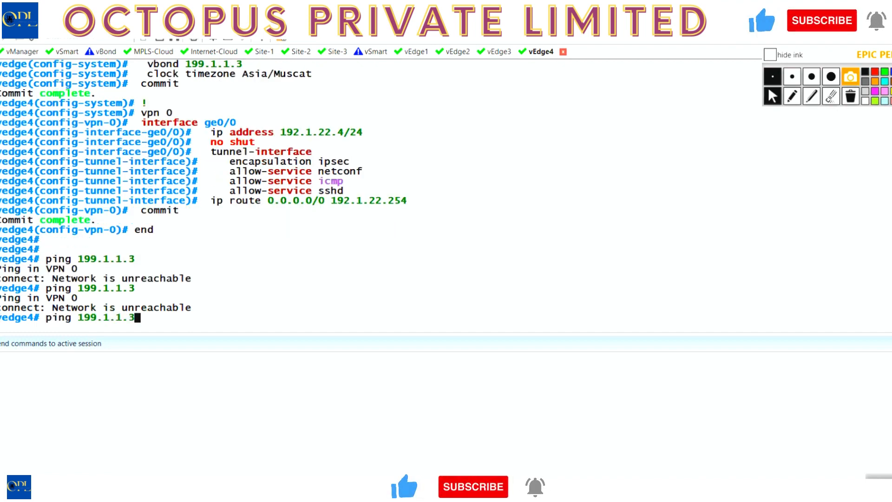
key(Return)
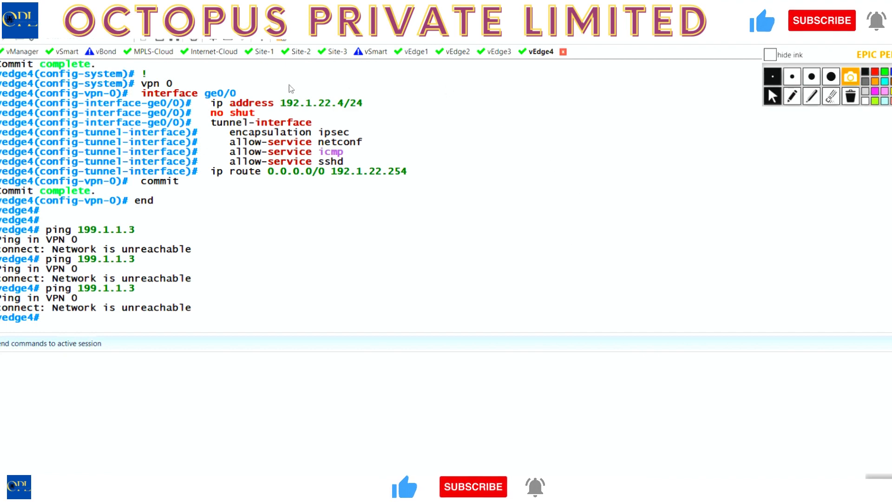
Check vEdge4's link in the topology diagram and remove interface ge0/0 from its VPN 0 configuration.
drag(239, 94, 203, 95)
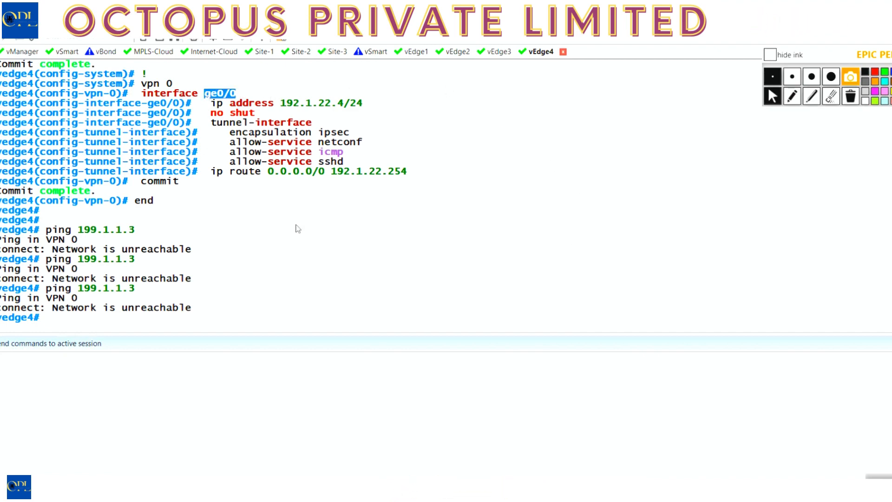
text(conf t)
key(Return)
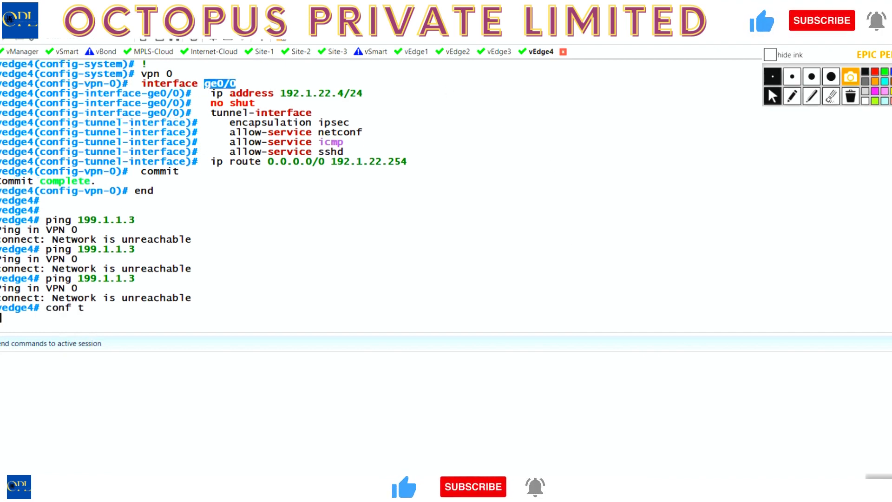
text(vpn 0)
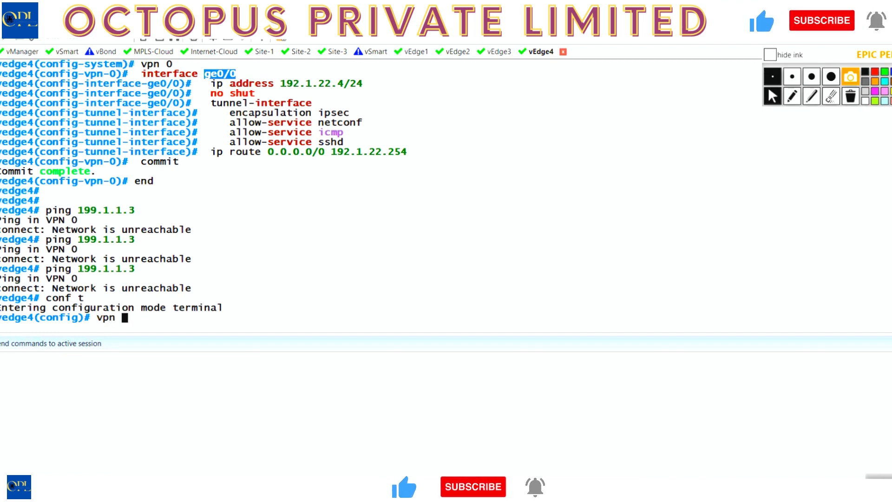
key(Return)
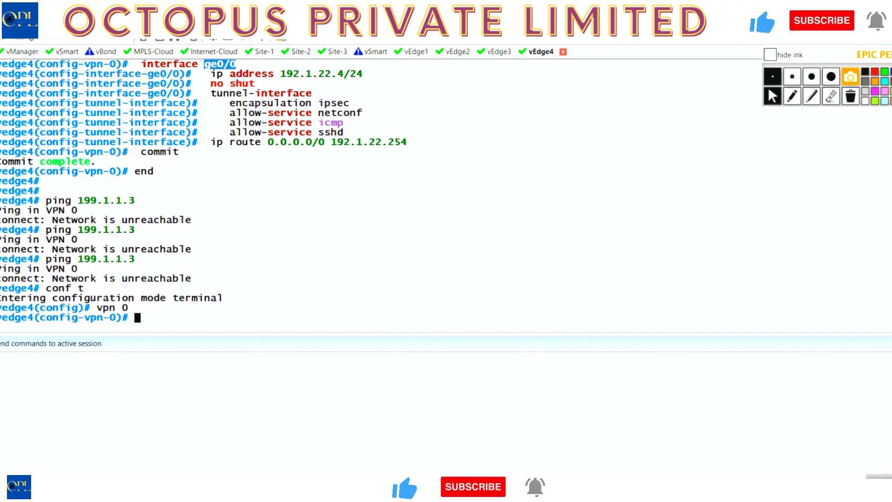
key(alt+Tab)
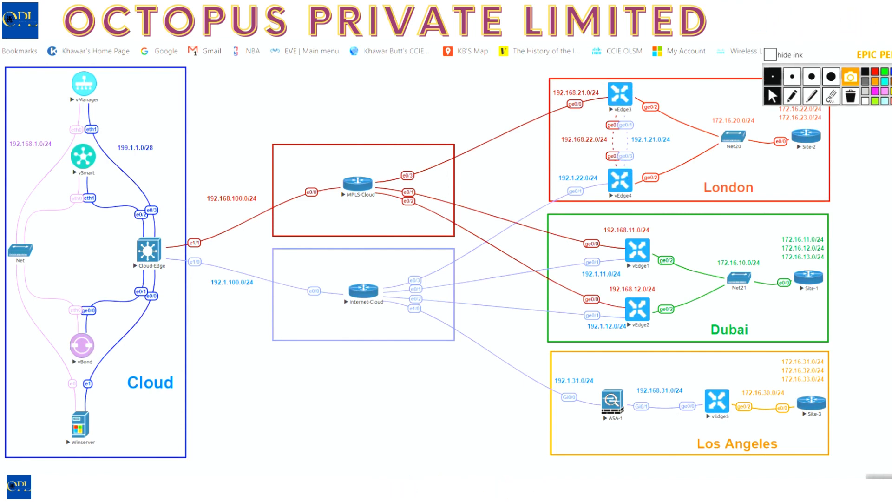
key(alt+Tab)
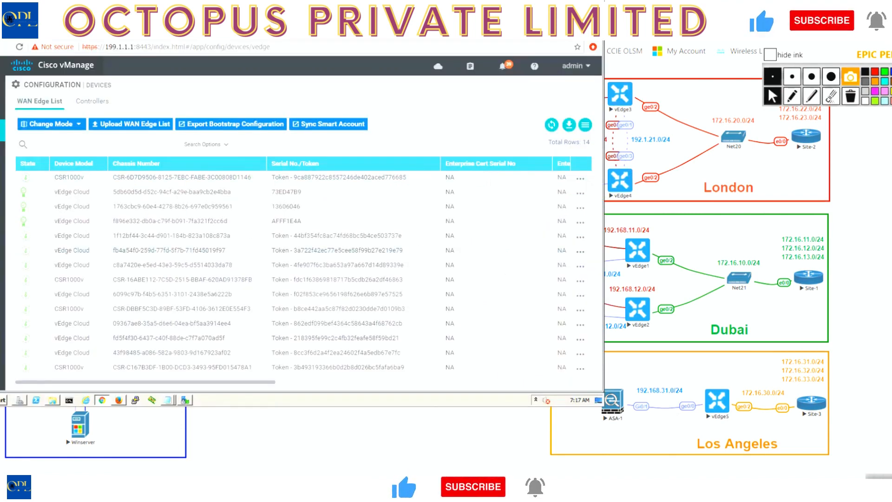
key(alt+Tab)
click(437, 471)
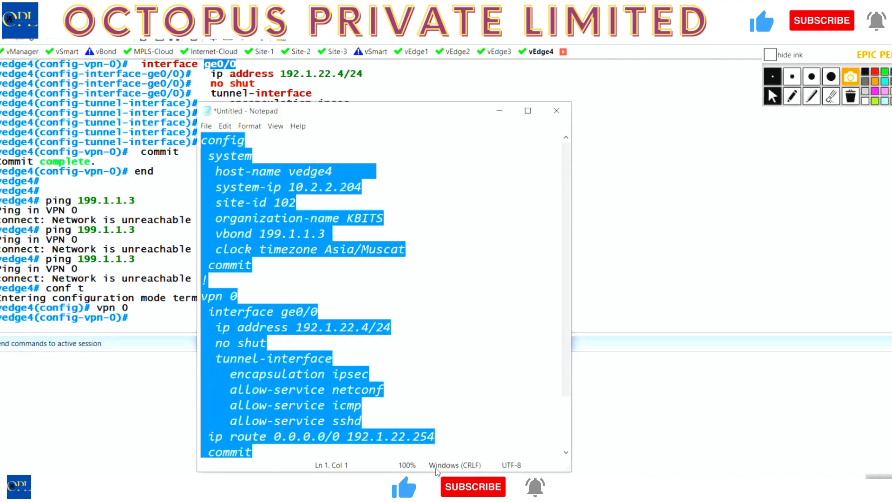
click(159, 295)
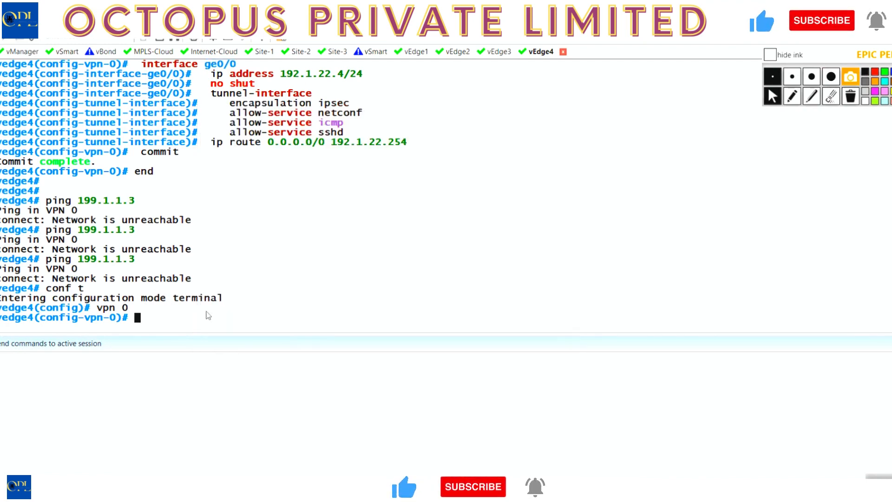
text(no interface ge0)
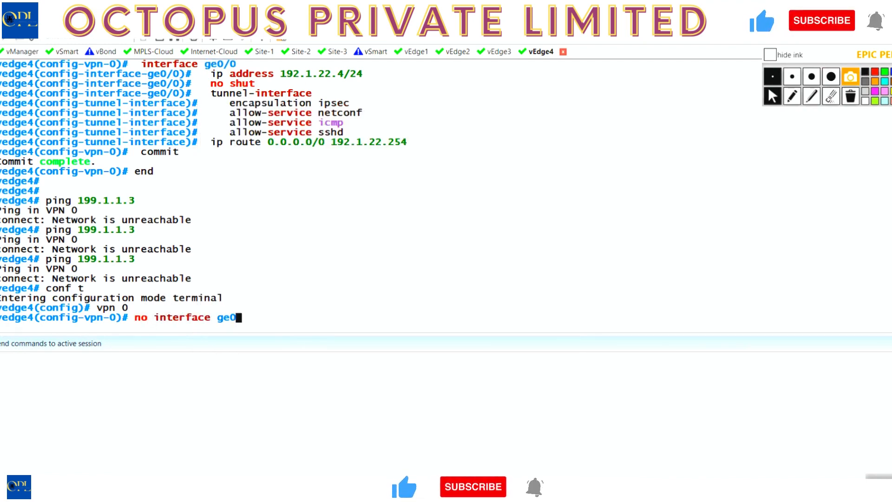
text(/0)
key(Return)
Configure interface ge0/1 under VPN 0 with IP address 192.1.22.4/24 and enable it with no shut.
text(interface ge)
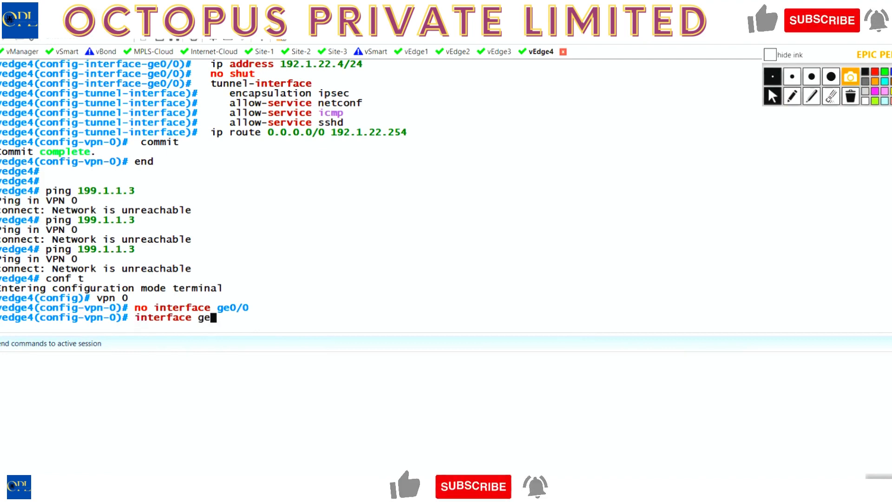
text(0/1)
key(Return)
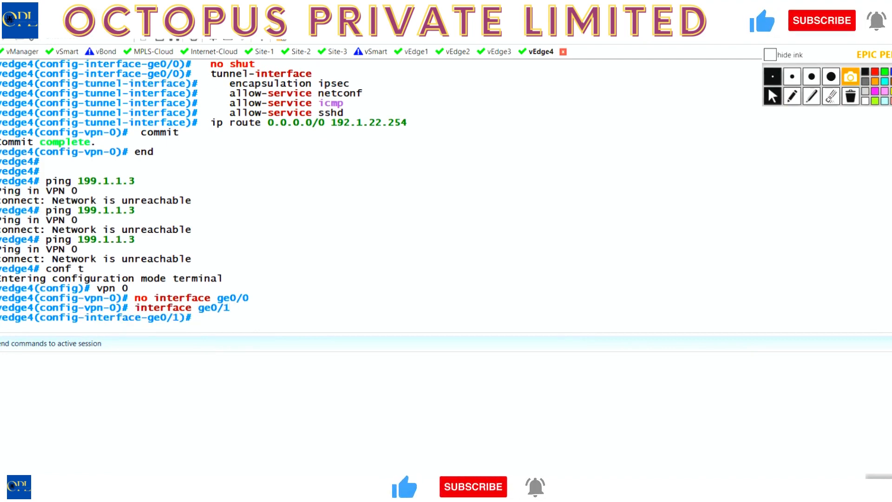
text(ip 19)
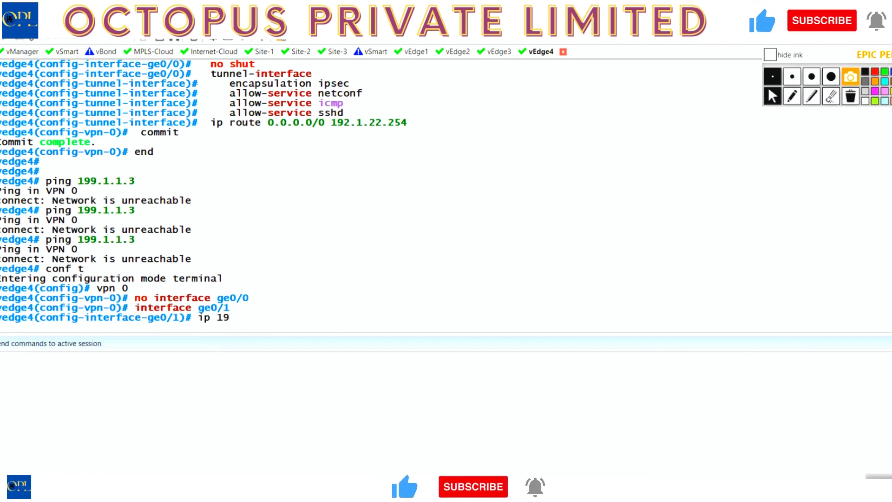
key(BackSpace)
key(BackSpace)
text(add 19)
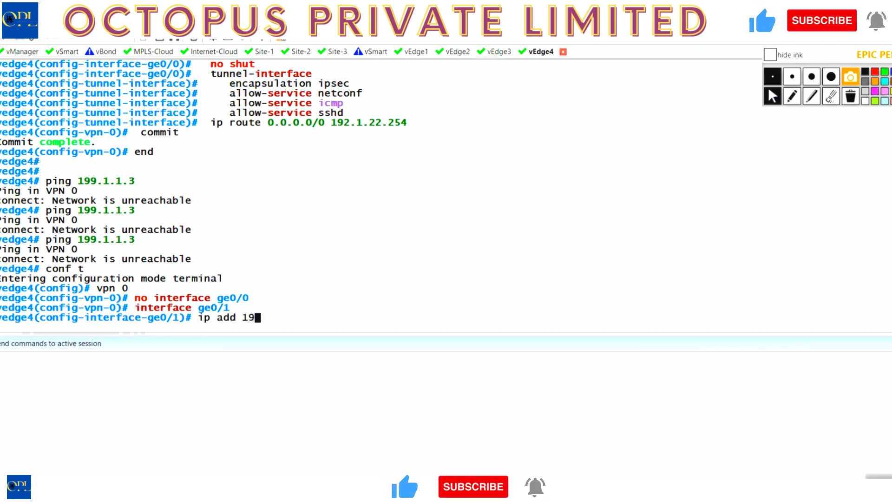
text(2.1.22.)
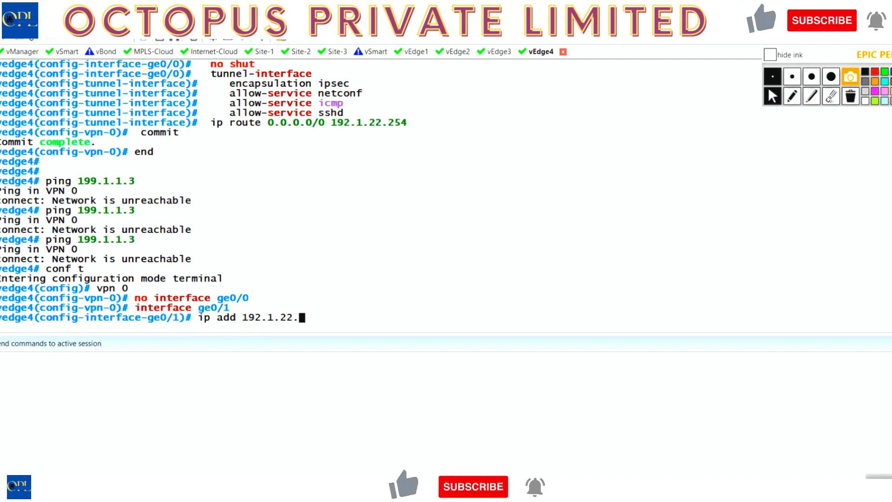
text(4/24)
key(Return)
text(n)
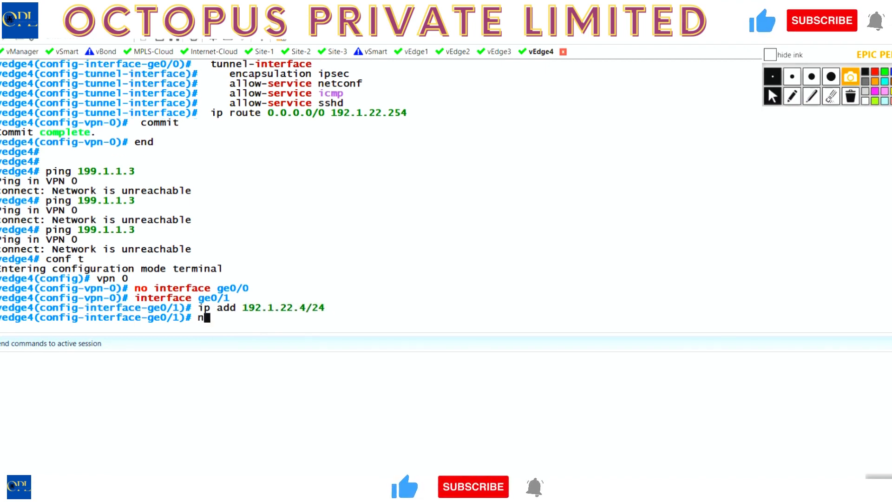
text(o shut)
key(Return)
Add a tunnel-interface to ge0/1 with ipsec encapsulation.
text(tun)
key(Tab)
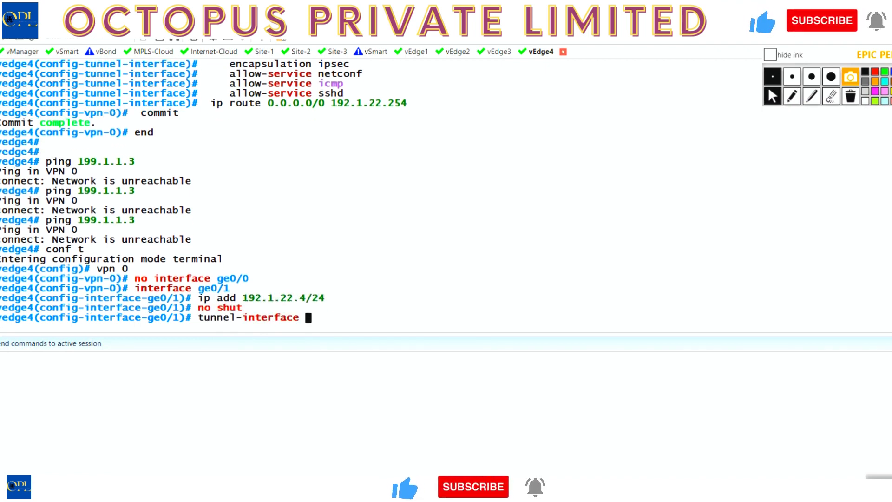
key(Return)
text(enc)
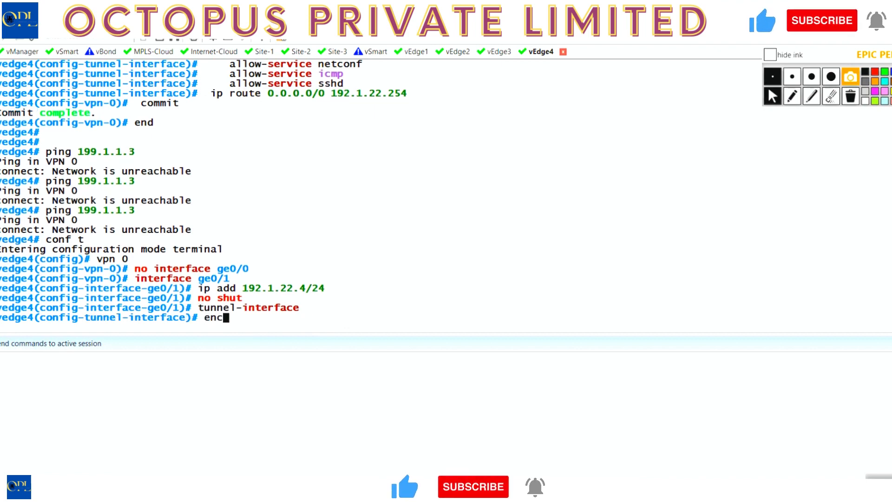
key(Tab)
text(ipse)
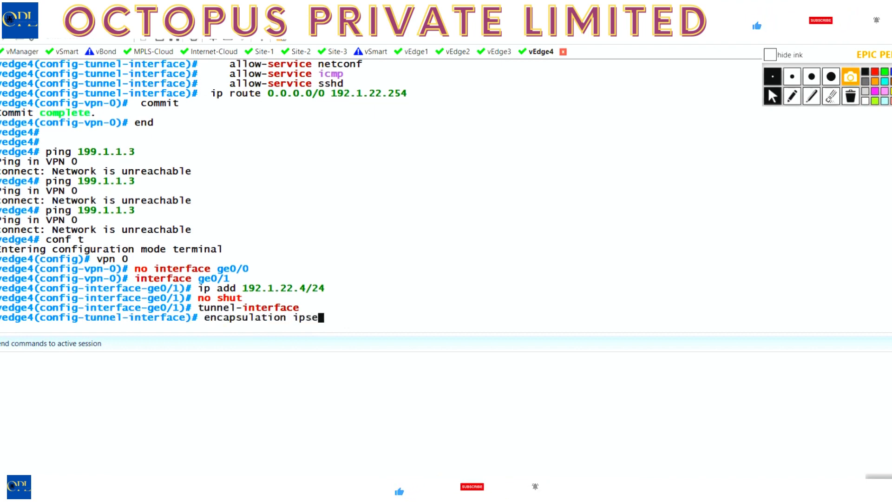
key(Tab)
key(Return)
Allow the netconf service on the ge0/1 tunnel interface.
text(all)
key(Tab)
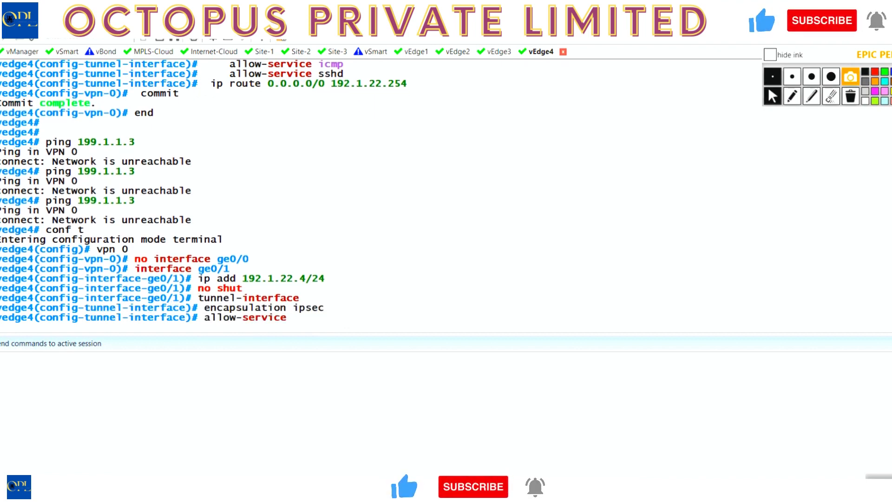
text(netc)
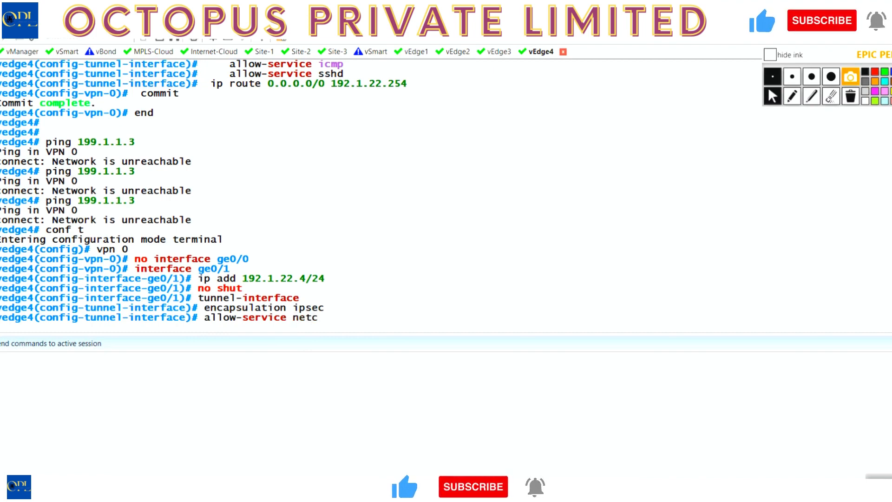
key(Tab)
key(Return)
Allow the sshd service on the ge0/1 tunnel interface.
key(Up)
key(BackSpace)
key(BackSpace)
key(BackSpace)
key(BackSpace)
key(BackSpace)
key(BackSpace)
text(service ns)
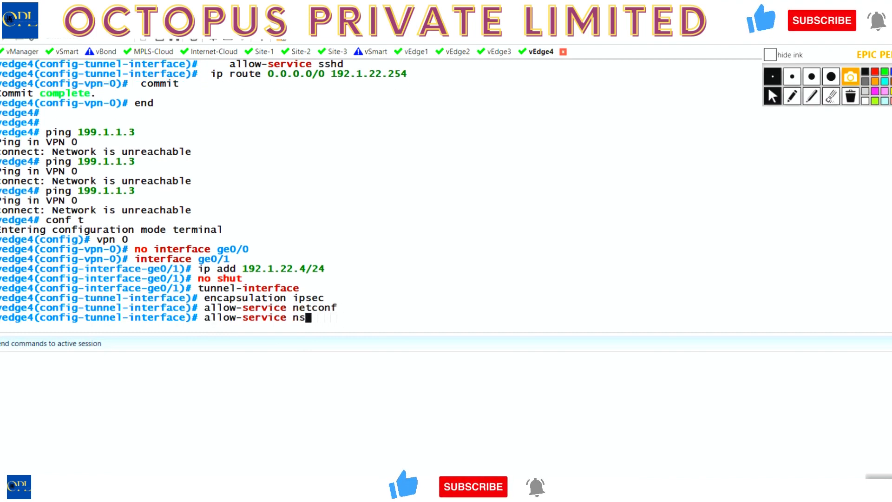
key(BackSpace)
key(BackSpace)
text(ss)
text(h)
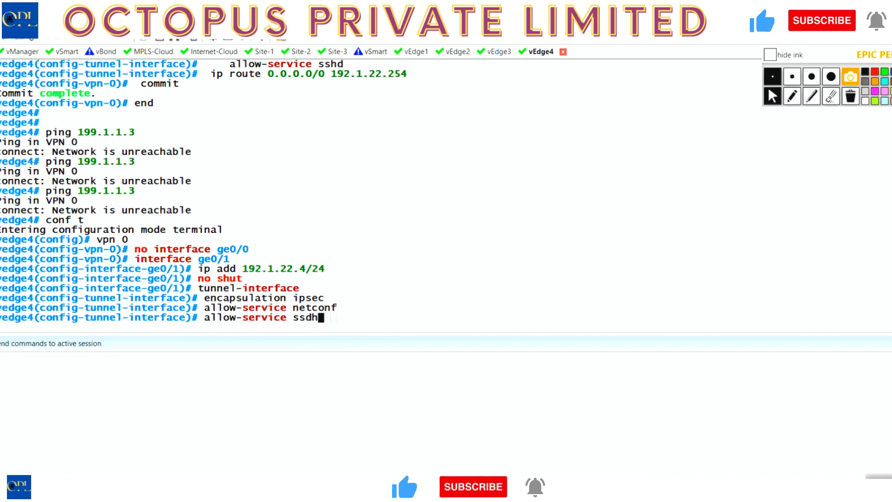
key(BackSpace)
text(hd)
key(Return)
Allow the icmp service on the ge0/1 tunnel interface and exit the tunnel-interface configuration.
key(Up)
key(BackSpace)
key(BackSpace)
key(BackSpace)
key(BackSpace)
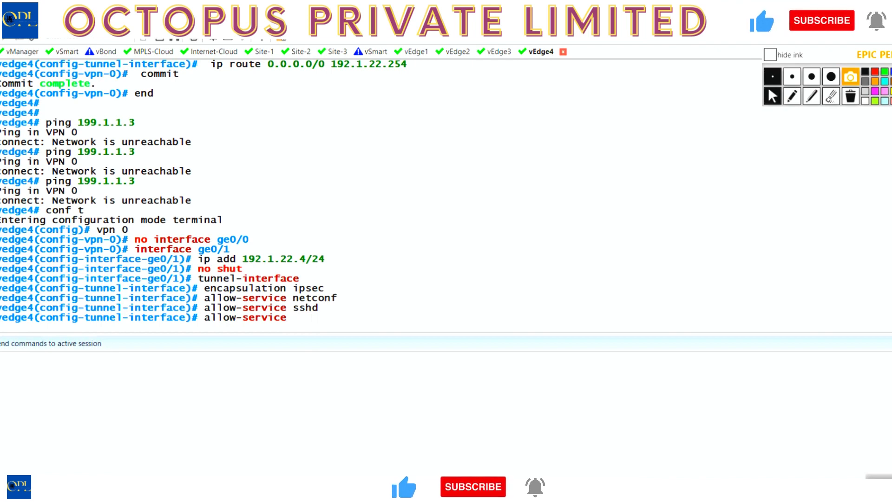
text(icmp)
key(BackSpace)
key(BackSpace)
text(m)
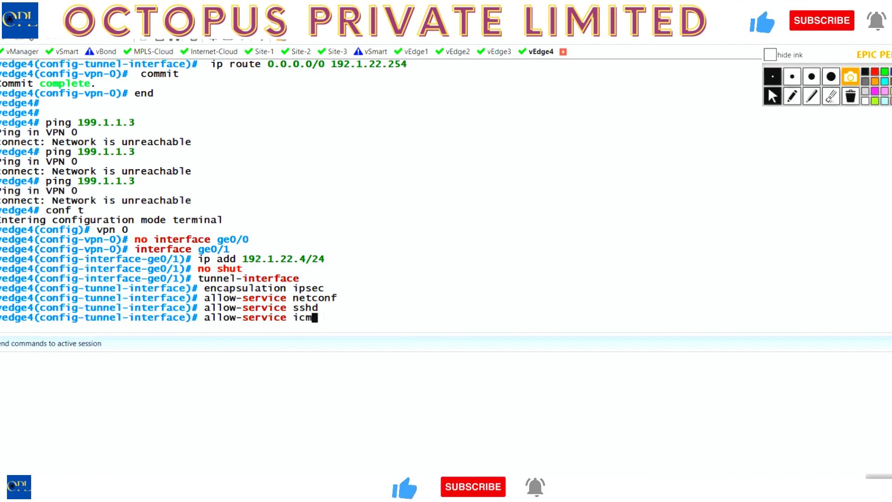
text(p)
key(Return)
key(Return)
text(exit)
key(Return)
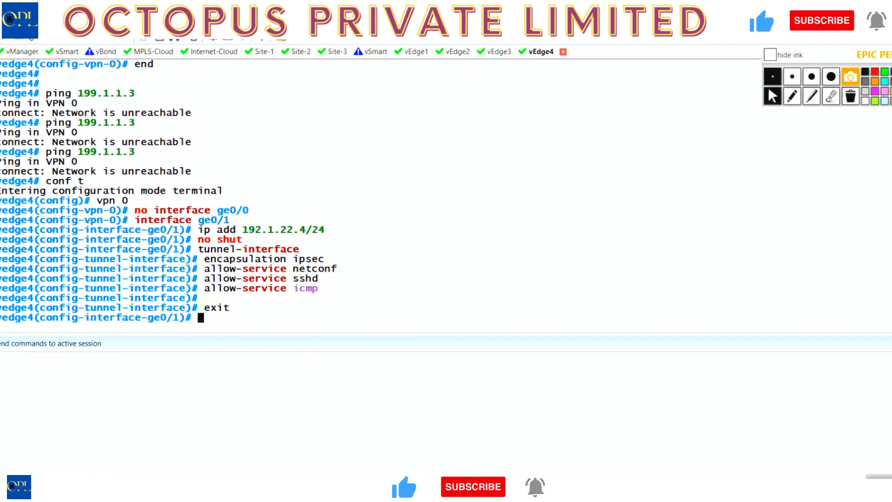
text(no)
scroll(246, 272, up, 12)
scroll(246, 272, down, 10)
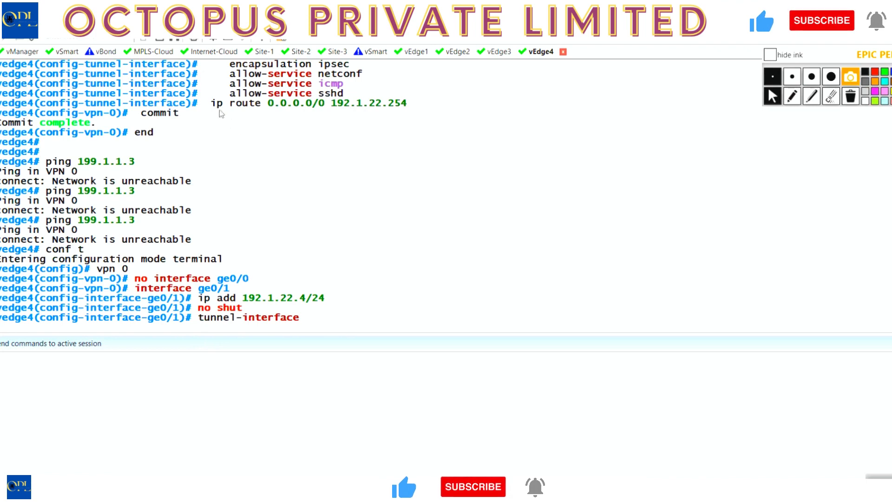
drag(212, 105, 407, 107)
key(ctrl+c)
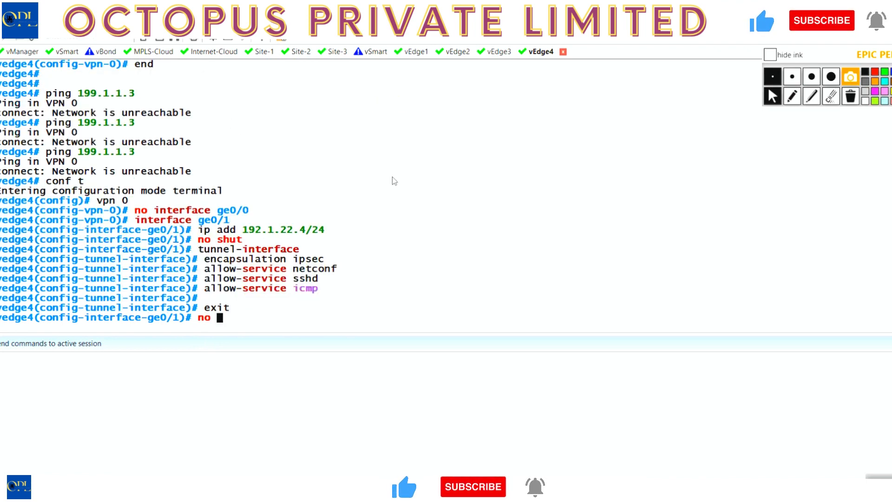
right_click(392, 176)
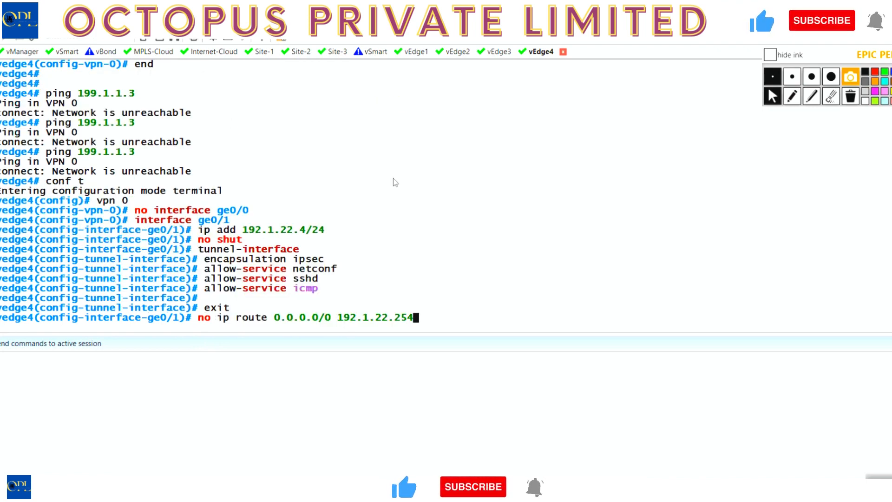
key(BackSpace)
key(BackSpace)
key(BackSpace)
key(BackSpace)
key(BackSpace)
key(BackSpace)
key(BackSpace)
key(BackSpace)
key(BackSpace)
key(BackSpace)
key(BackSpace)
key(BackSpace)
key(BackSpace)
key(BackSpace)
key(BackSpace)
key(BackSpace)
key(BackSpace)
key(BackSpace)
key(BackSpace)
key(BackSpace)
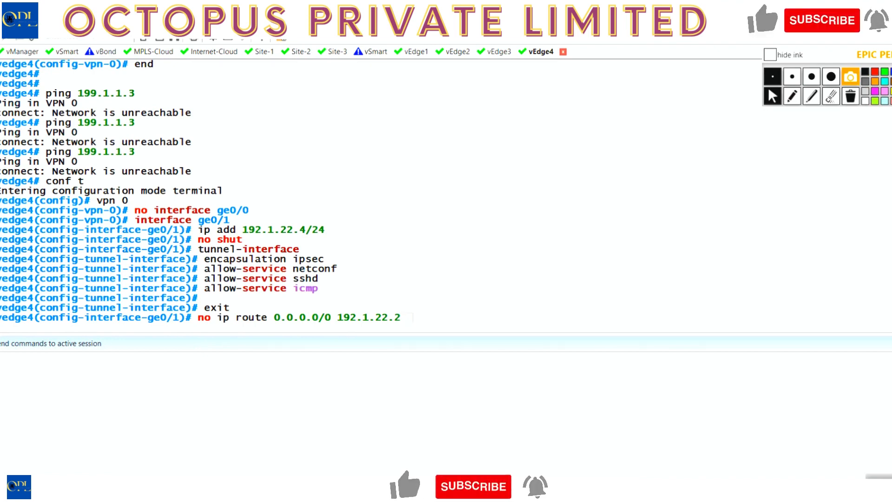
Commit vEdge4's VPN 0 interface changes and end the configuration session.
text(commit)
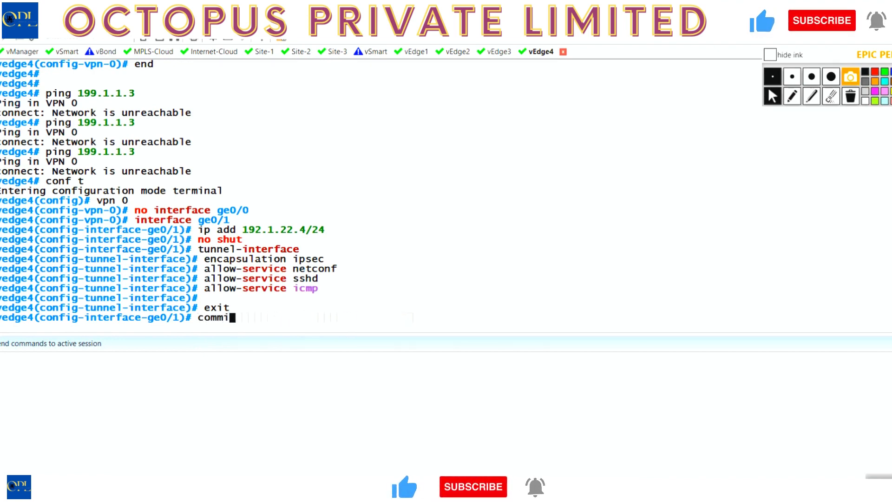
key(Return)
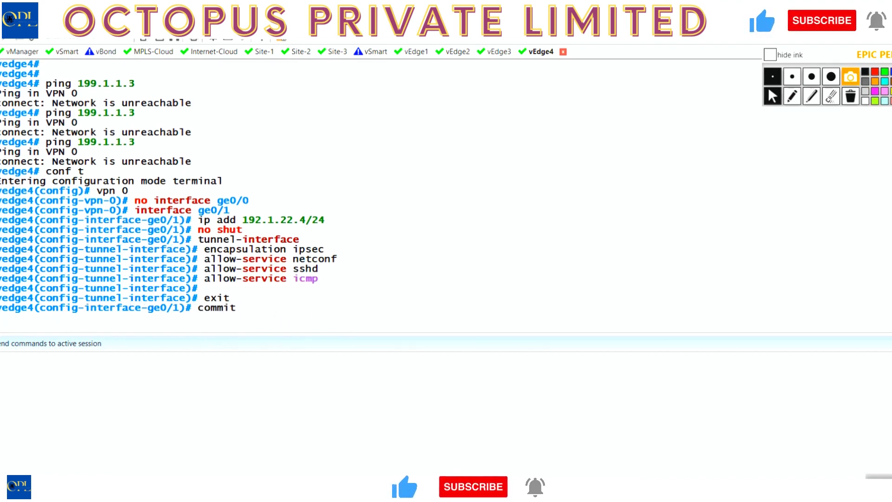
text(end)
key(Return)
key(Return)
Test vEdge4's connectivity by pinging 199.1.1.3, repeat the ping, and stop it.
text(ping )
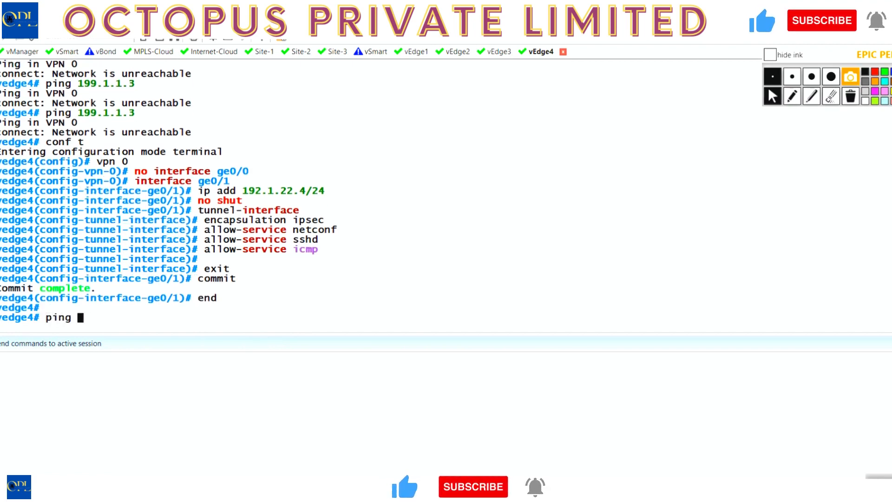
text(192.1.22.)
key(BackSpace)
key(BackSpace)
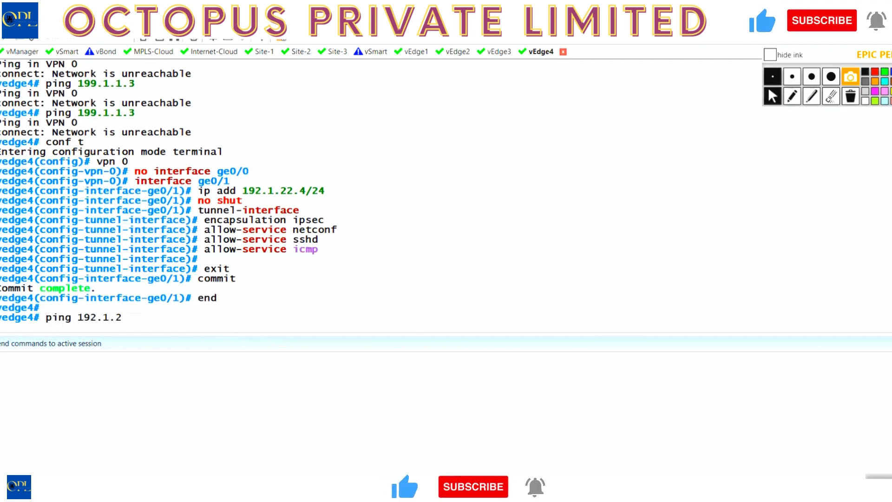
key(BackSpace)
key(BackSpace)
key(BackSpace)
key(BackSpace)
key(BackSpace)
text(9.1.1.)
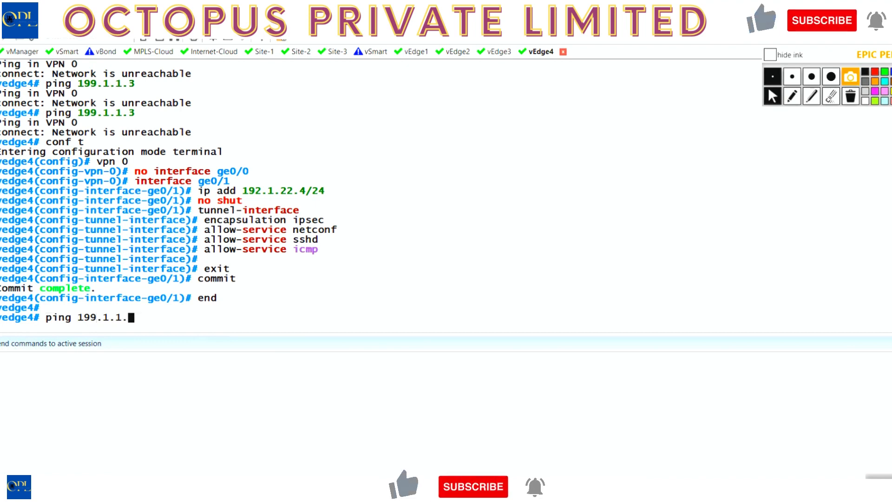
text(3)
key(Return)
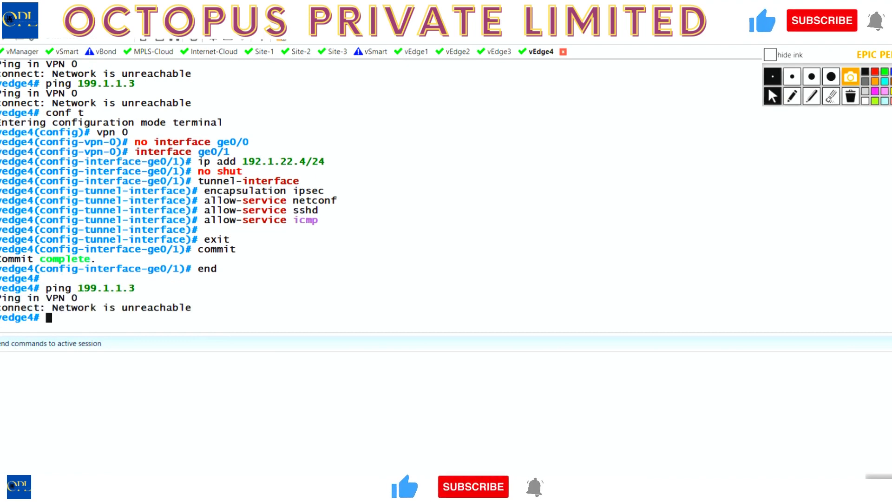
key(Up)
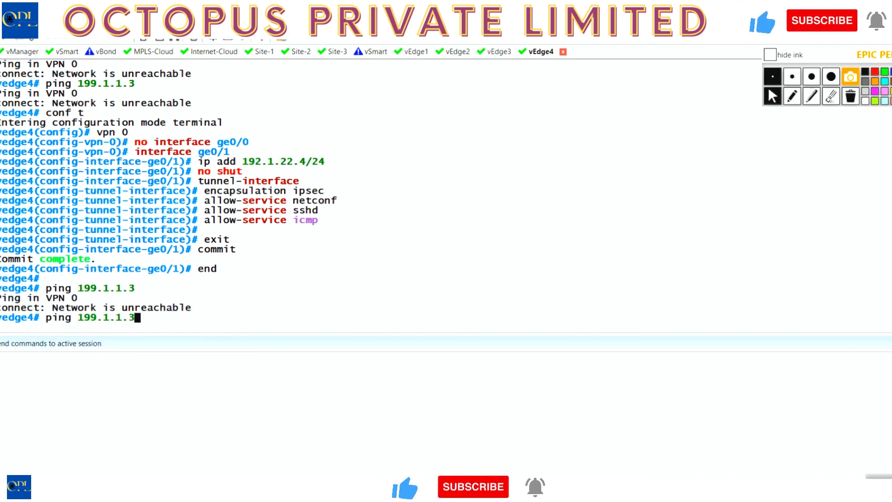
key(Return)
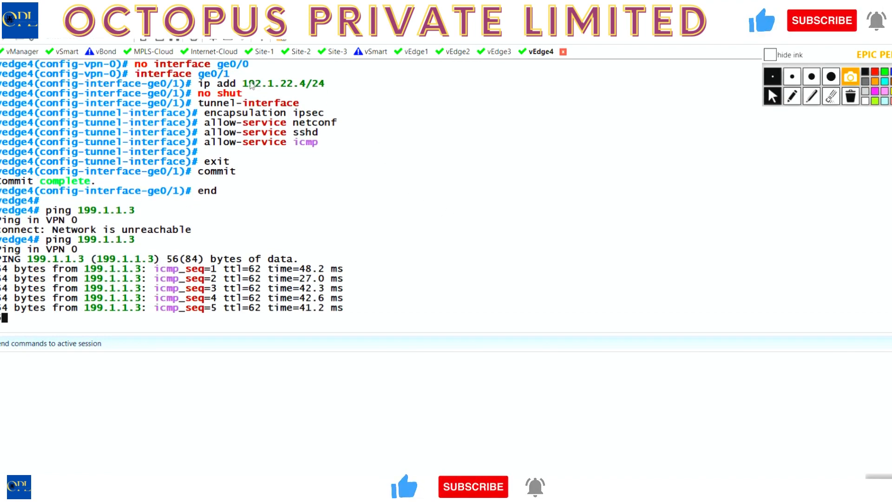
drag(242, 74, 308, 74)
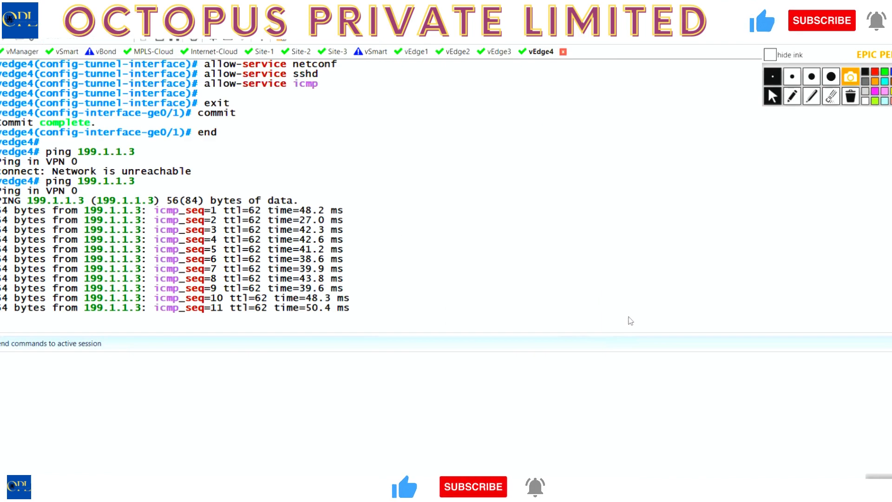
key(ctrl+c)
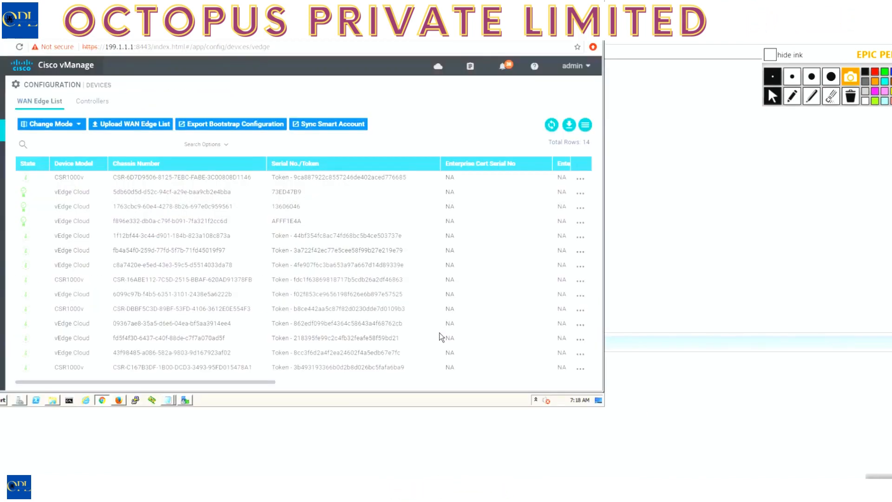
Switch to WinSCP and save a new SFTP site for host 192.1.22.4 with user name admin and its account password stored.
click(185, 400)
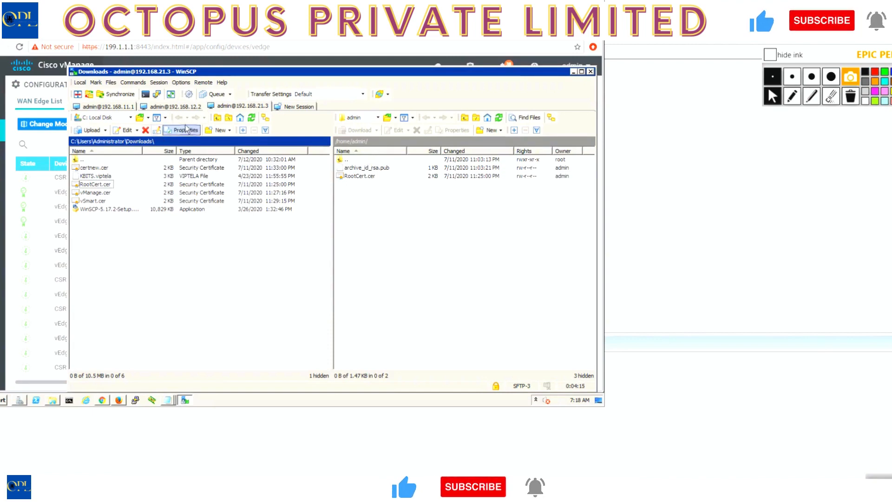
click(295, 107)
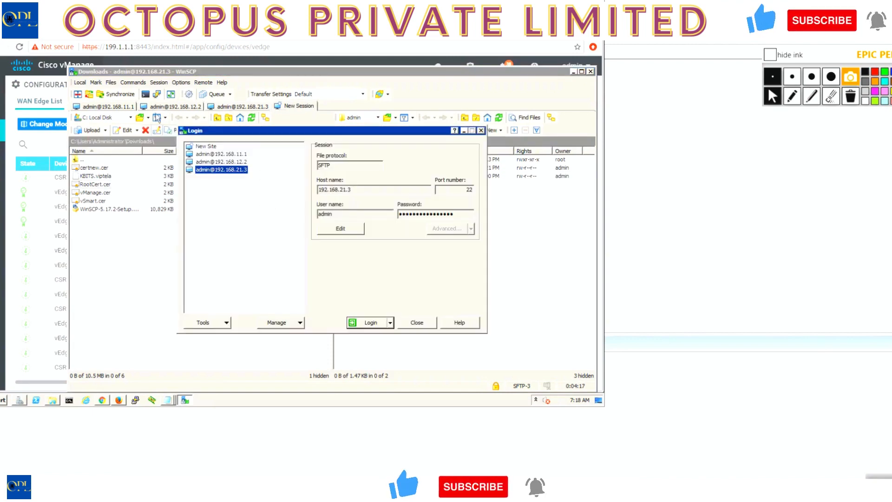
click(207, 146)
click(344, 191)
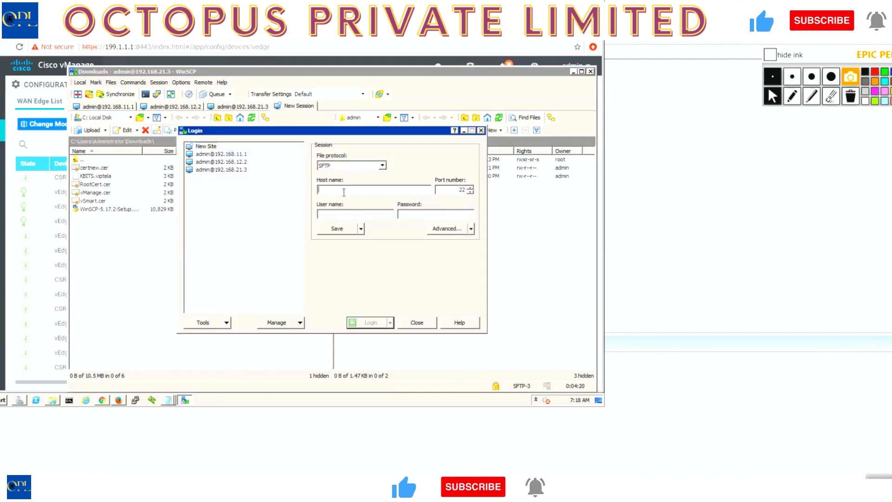
text(192.1.22.6)
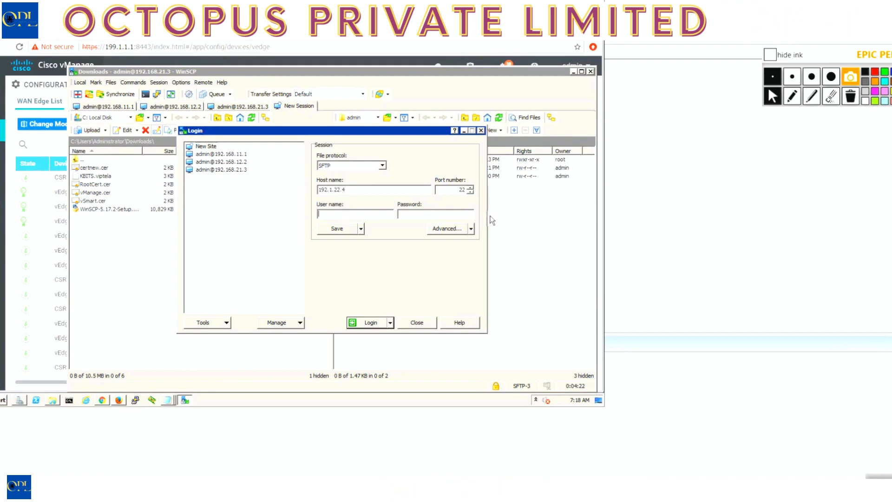
key(Tab)
text(a)
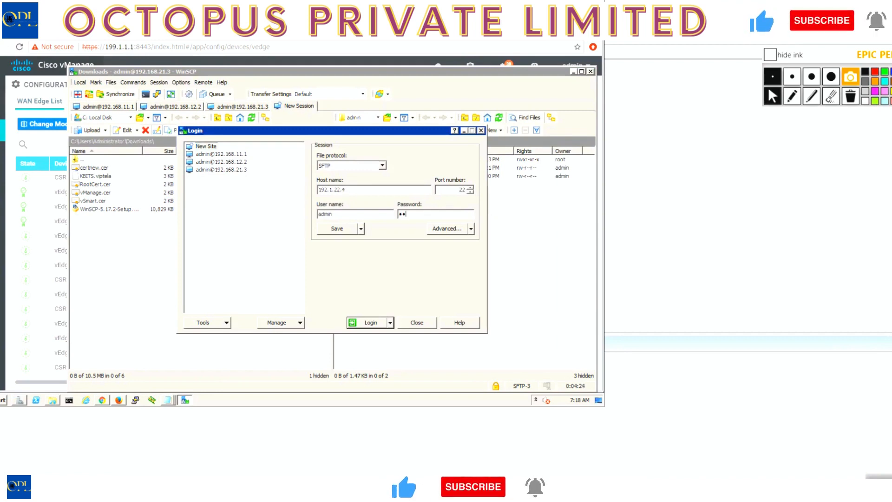
click(351, 227)
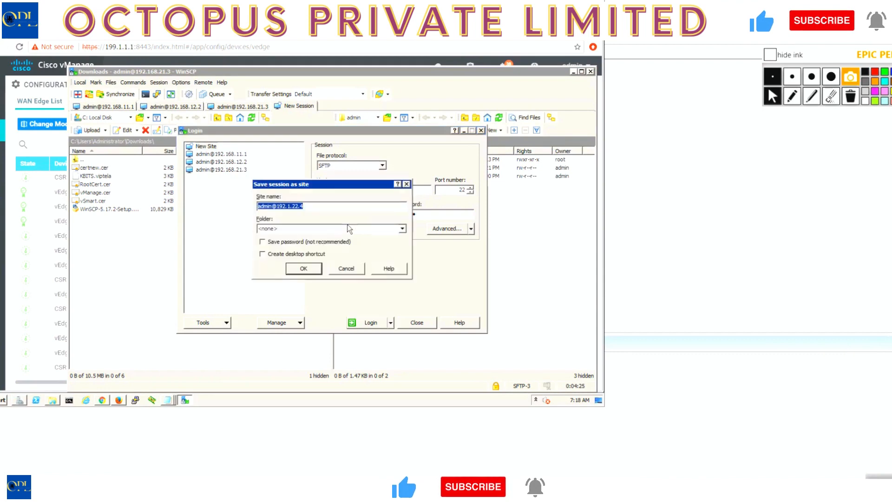
click(263, 242)
click(304, 268)
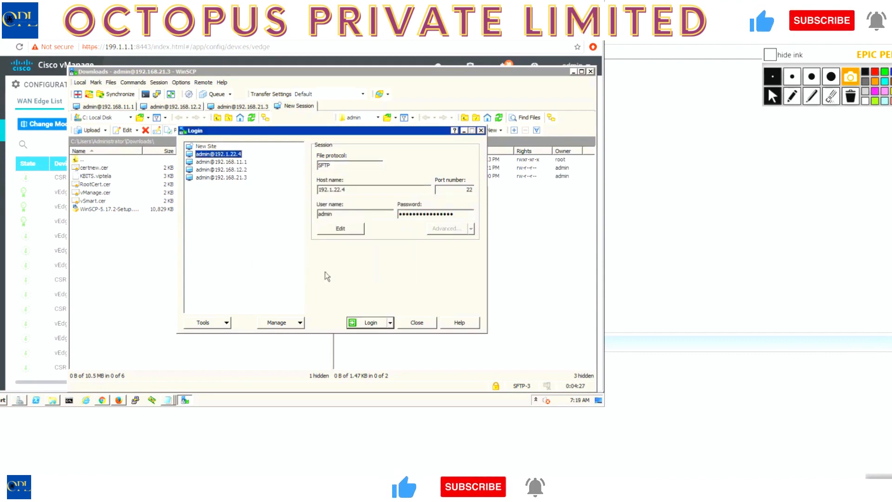
Log in to the 192.1.22.4 site and upload RootCert.cer from Downloads to /home/admin/.
click(374, 325)
click(293, 295)
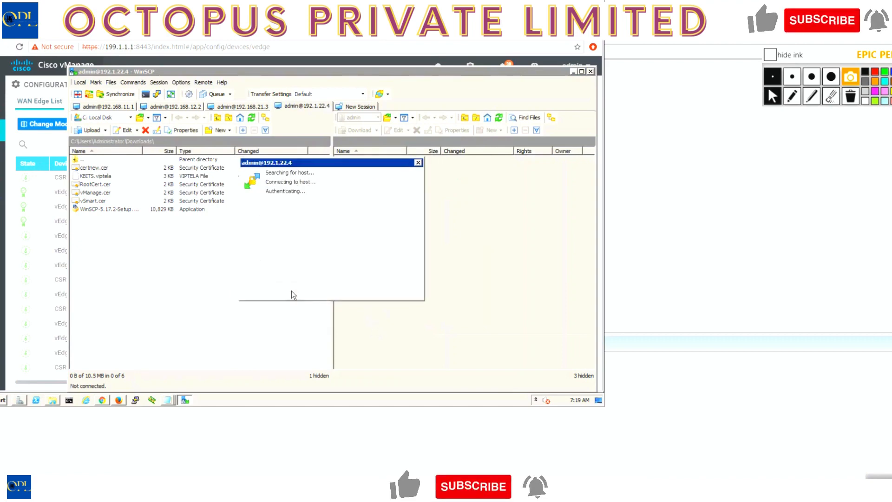
click(345, 288)
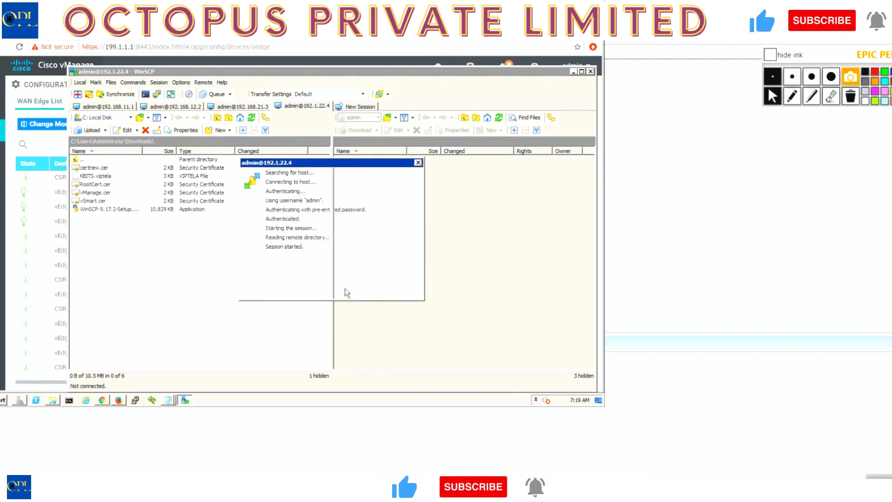
click(104, 185)
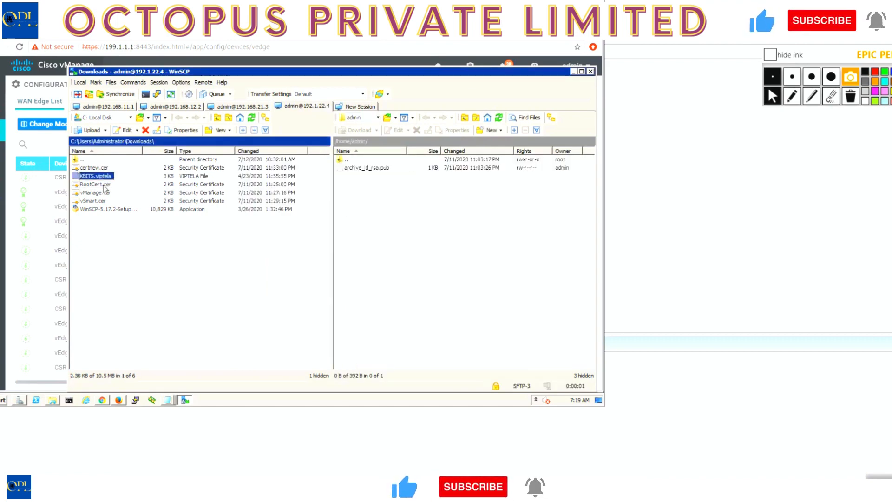
drag(106, 188, 414, 265)
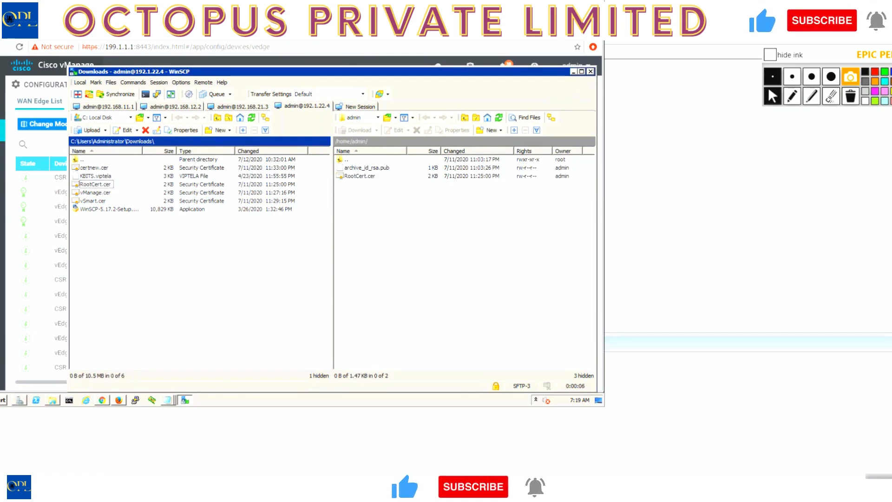
Switch to vEdge4's terminal session and install the root certificate chain from /home/admin/RootCert.cer.
key(alt+Tab)
text(e)
key(BackSpace)
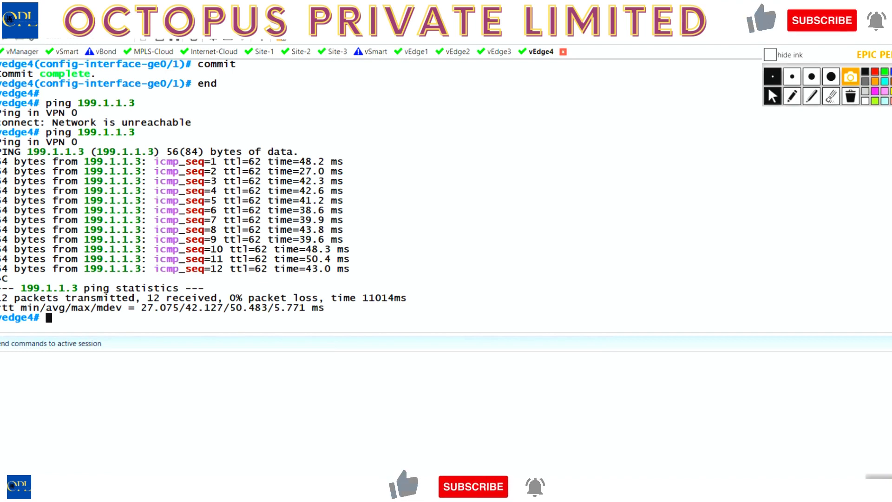
text(re)
key(Tab)
text(q)
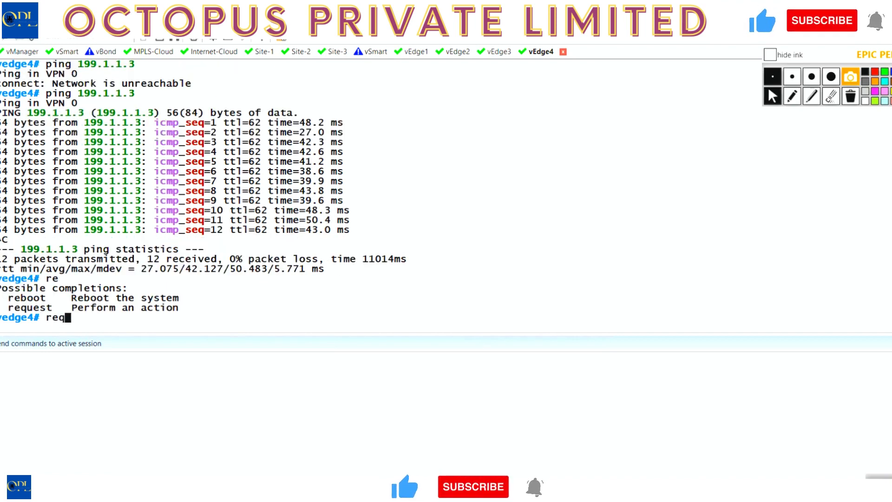
key(Tab)
text(ro)
key(Tab)
text(in)
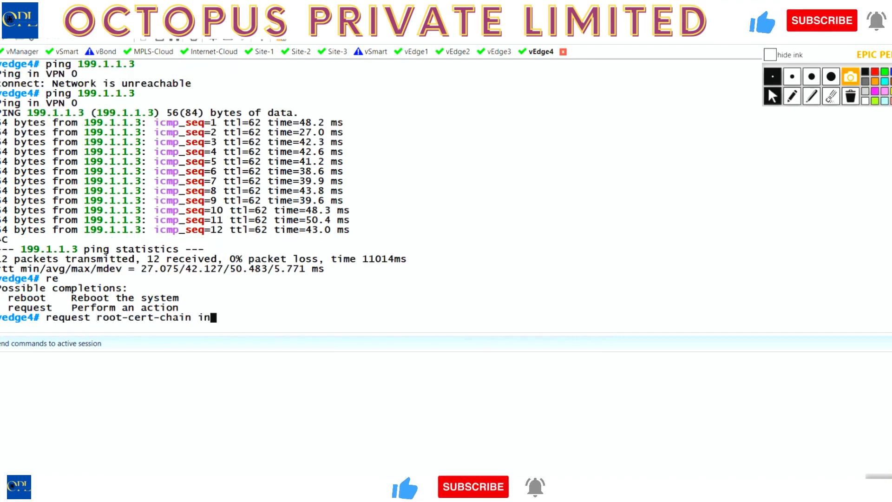
key(Tab)
text(/home)
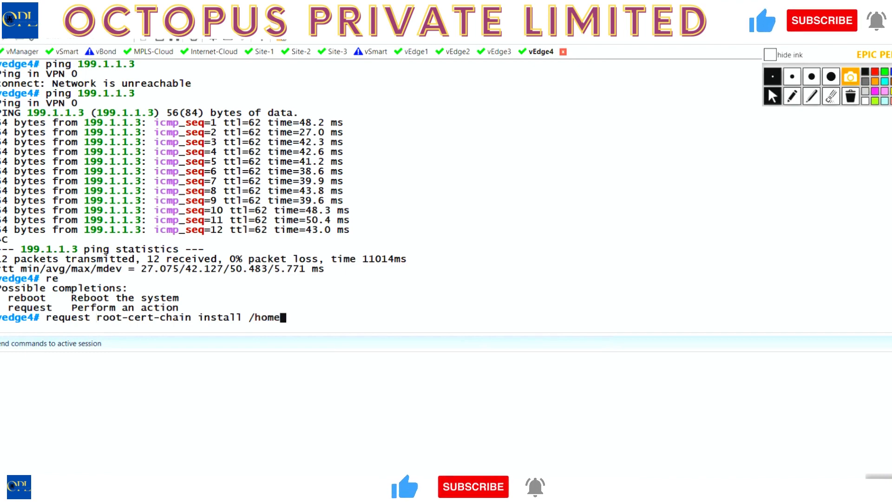
text(/admin/Ro)
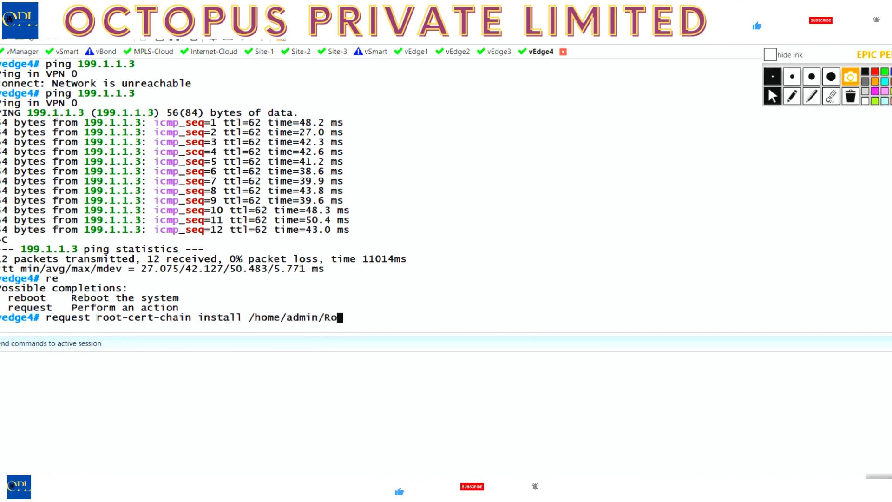
text(otCert.cer)
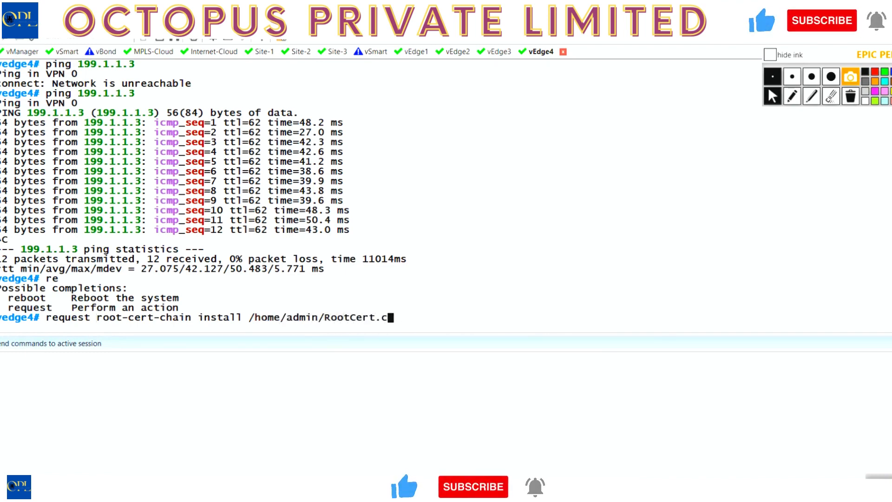
key(Return)
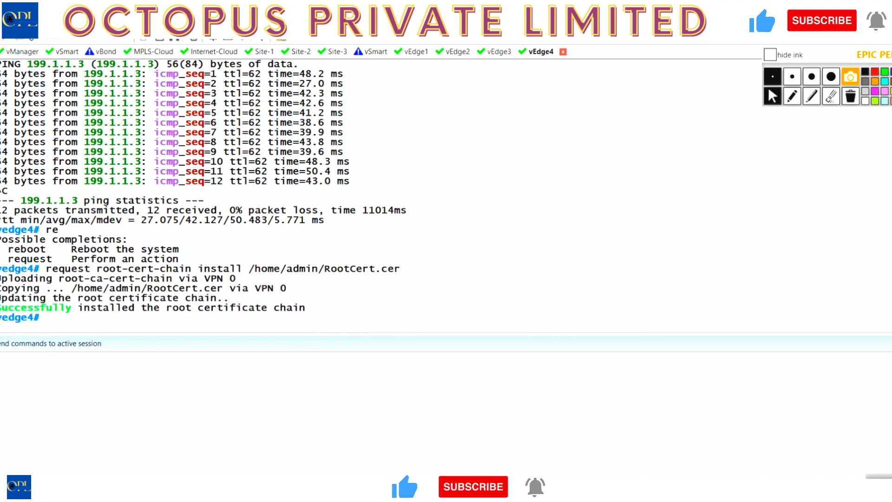
Start vEdge4's vedge-cloud activate request with the chassis number copied from the first unused vEdge Cloud entry in vManage's WAN Edge List.
key(Return)
text(request )
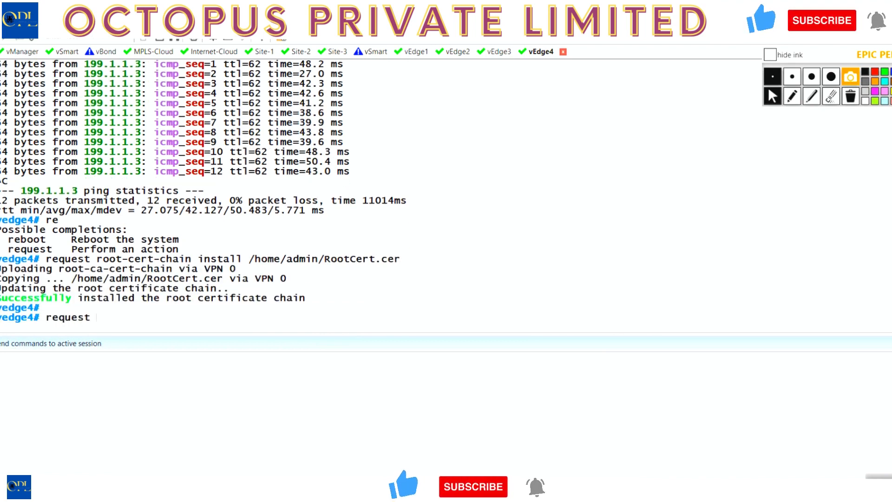
text(ve)
key(Tab)
text(a)
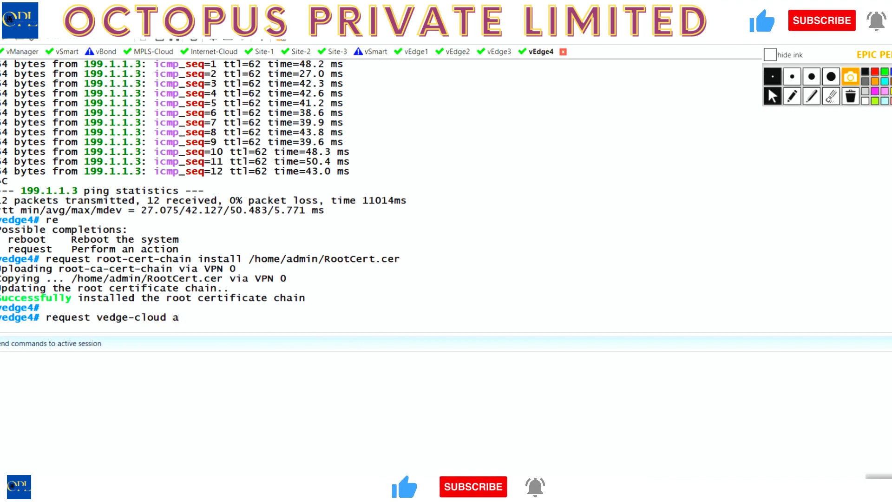
text(ct)
key(Tab)
text(ch)
key(Tab)
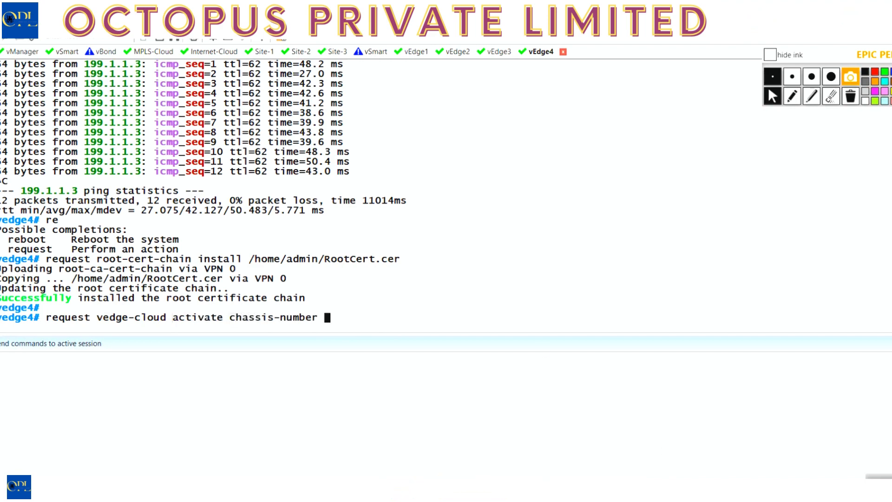
key(alt+Tab)
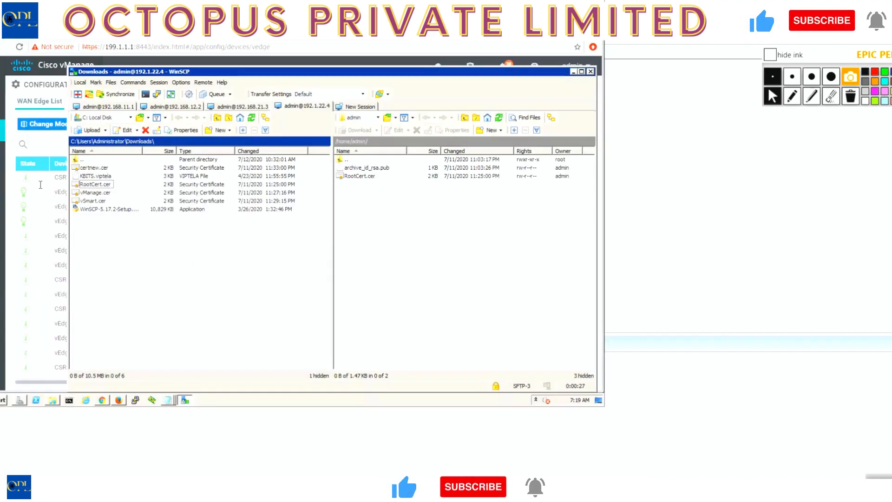
click(10, 247)
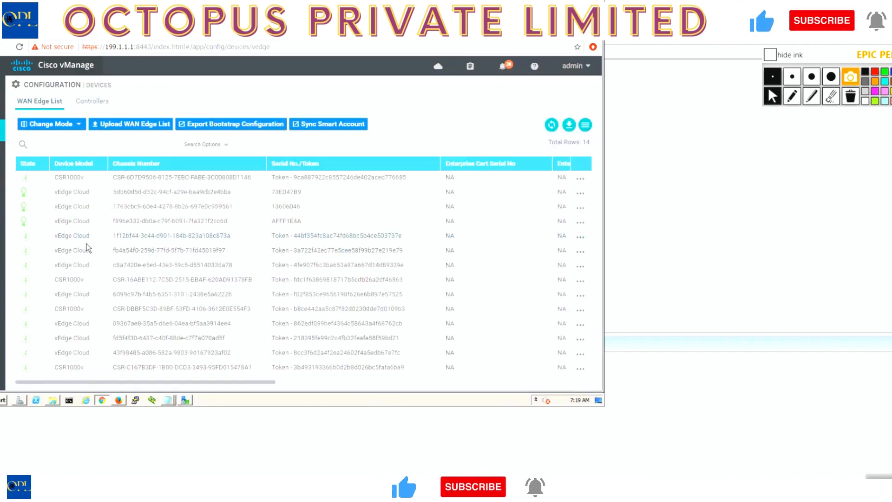
drag(230, 236, 114, 235)
key(ctrl+c)
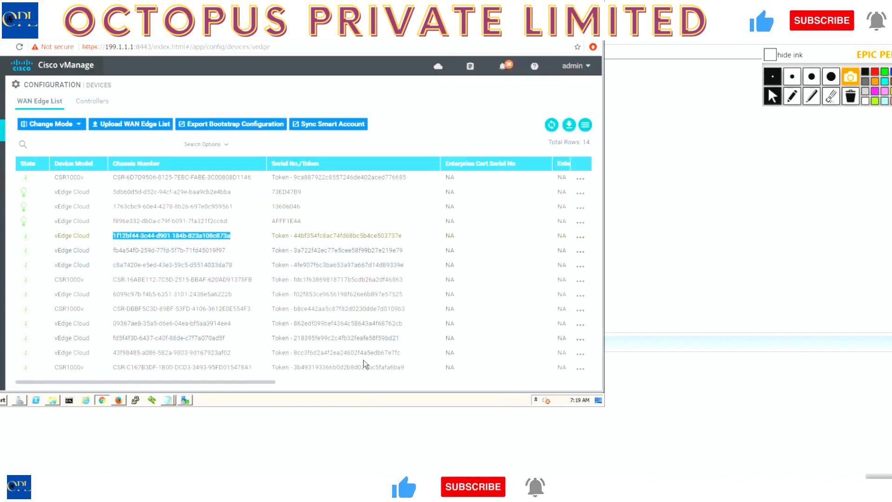
click(482, 482)
right_click(653, 291)
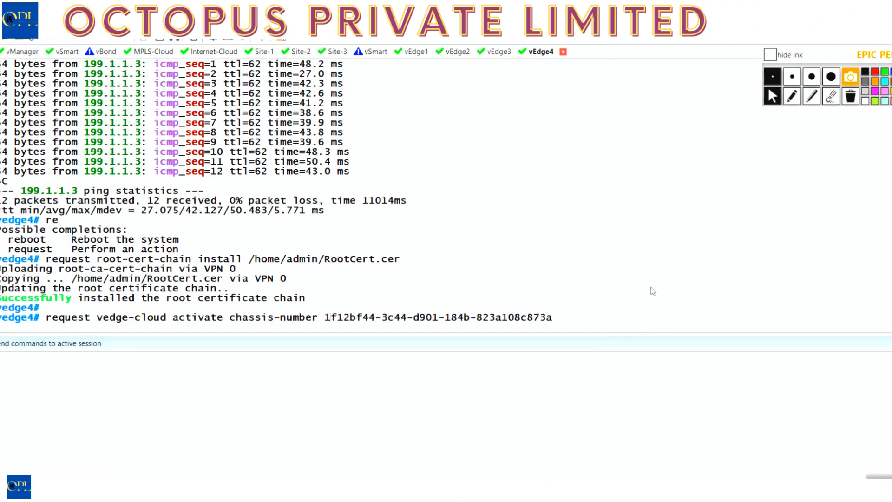
Complete vEdge4's activation request with the token copied from the same vManage entry and run it.
text(token)
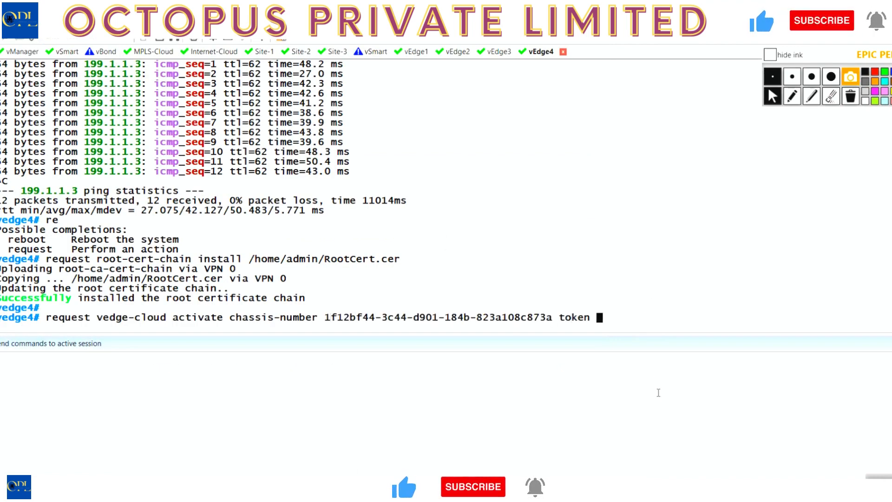
click(464, 484)
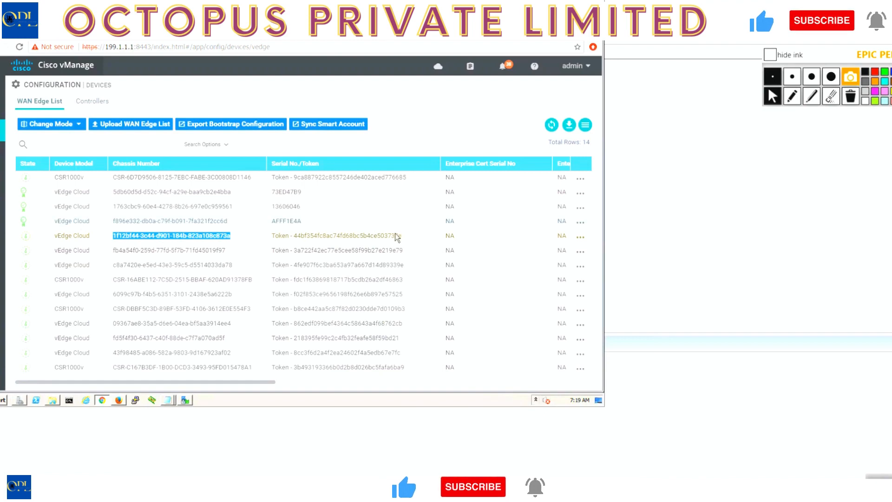
drag(402, 236, 355, 233)
drag(297, 238, 293, 235)
key(ctrl+c)
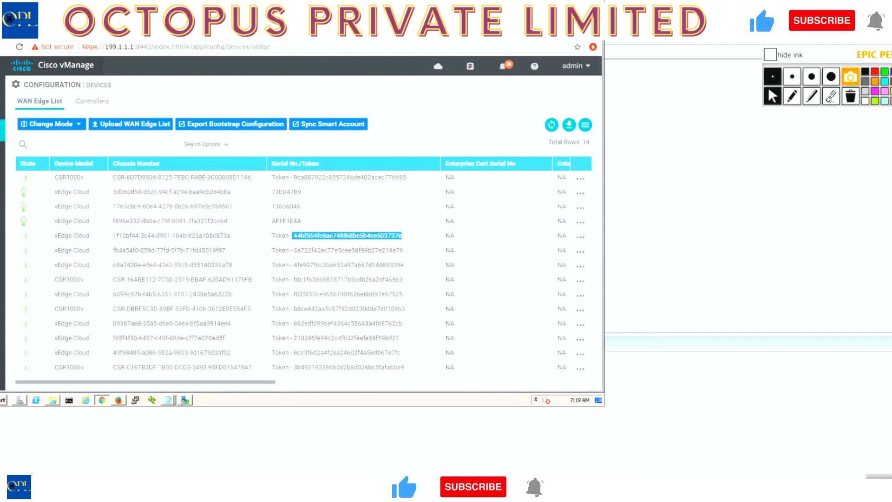
key(alt+Tab)
right_click(575, 218)
key(Return)
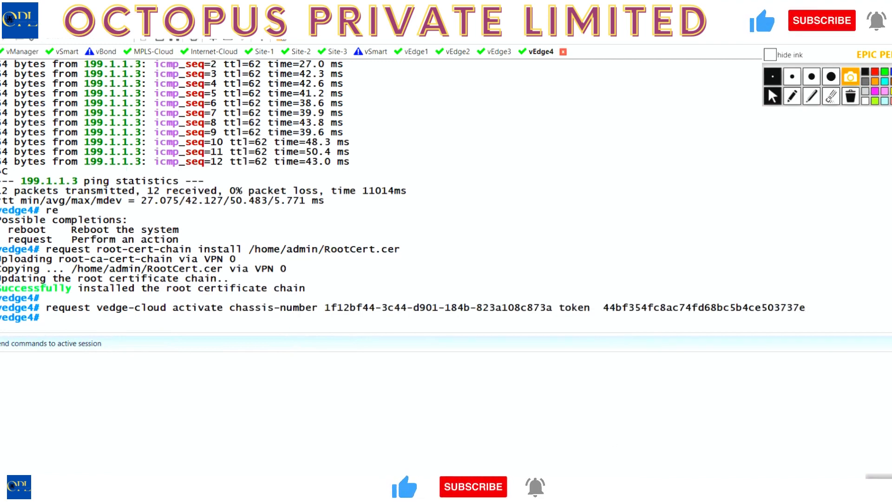
Return to vManage and refresh the WAN Edge List twice to check vEdge4's activation status.
key(alt+Tab)
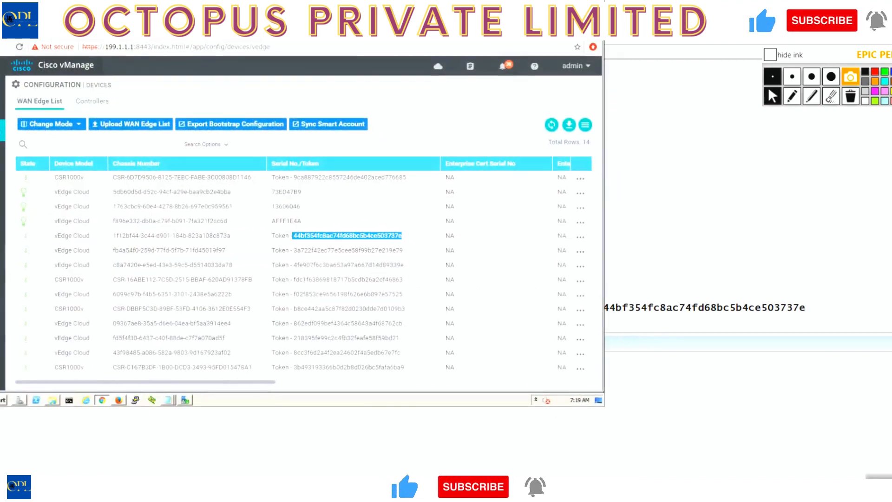
click(558, 126)
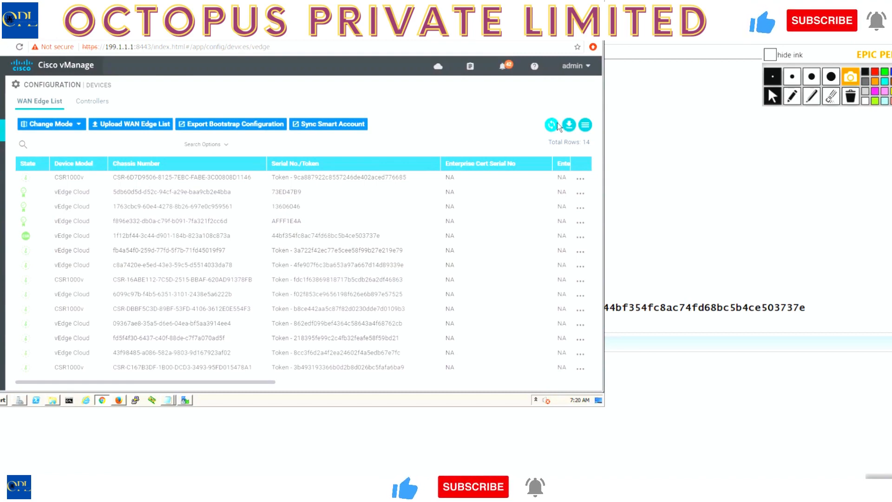
click(558, 126)
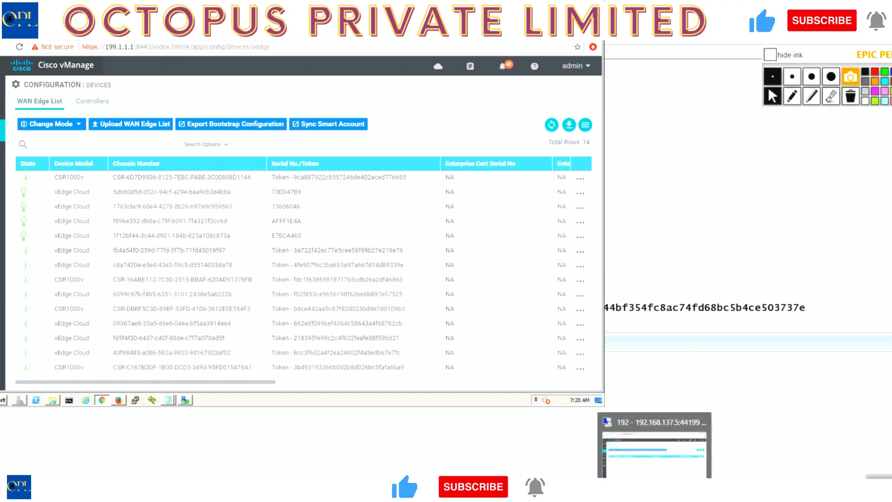
Switch to the network topology diagram, circle vEdge3, and handwrite the template name VE-BR2-VPN-VPN0 in red above the clouds.
click(442, 491)
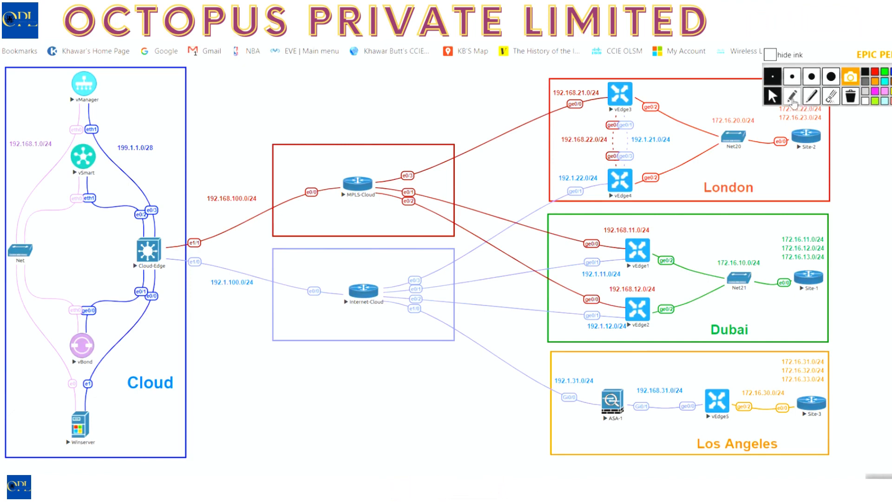
click(792, 96)
mouse_move(620, 107)
mouse_down()
mouse_move(632, 111)
mouse_move(612, 113)
mouse_up()
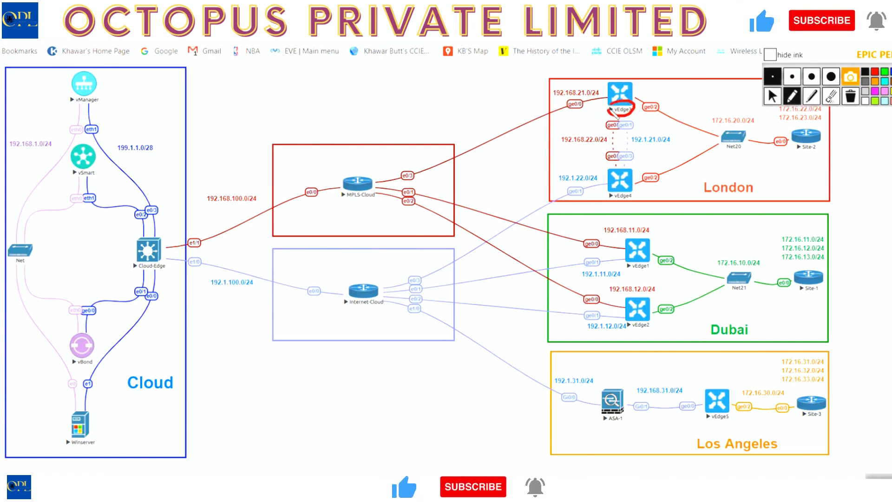
mouse_move(217, 96)
mouse_down()
mouse_move(249, 108)
mouse_move(249, 88)
mouse_move(247, 98)
mouse_move(264, 95)
mouse_up()
mouse_move(270, 87)
mouse_down()
mouse_move(269, 99)
mouse_move(292, 88)
mouse_move(300, 98)
mouse_up()
drag(305, 79, 307, 96)
mouse_move(314, 90)
mouse_down()
mouse_move(344, 71)
mouse_move(351, 80)
mouse_move(372, 71)
mouse_up()
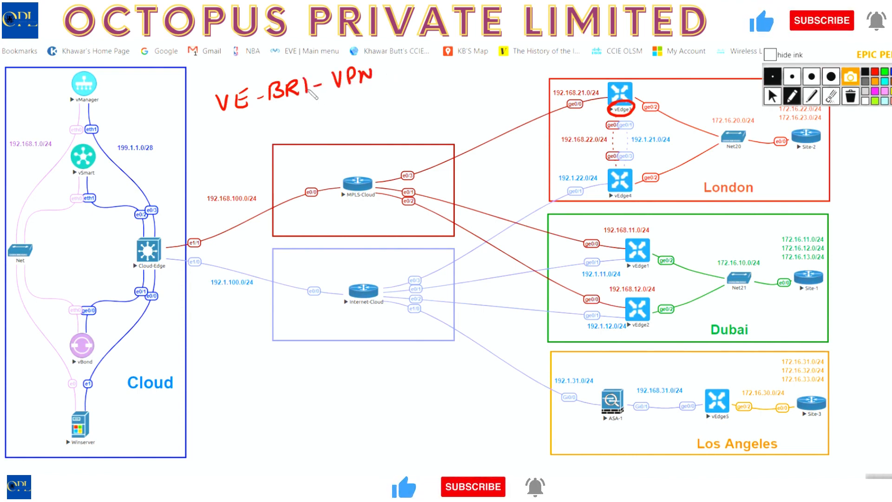
drag(308, 82, 320, 92)
mouse_move(376, 73)
mouse_down()
mouse_move(396, 60)
mouse_move(440, 55)
mouse_up()
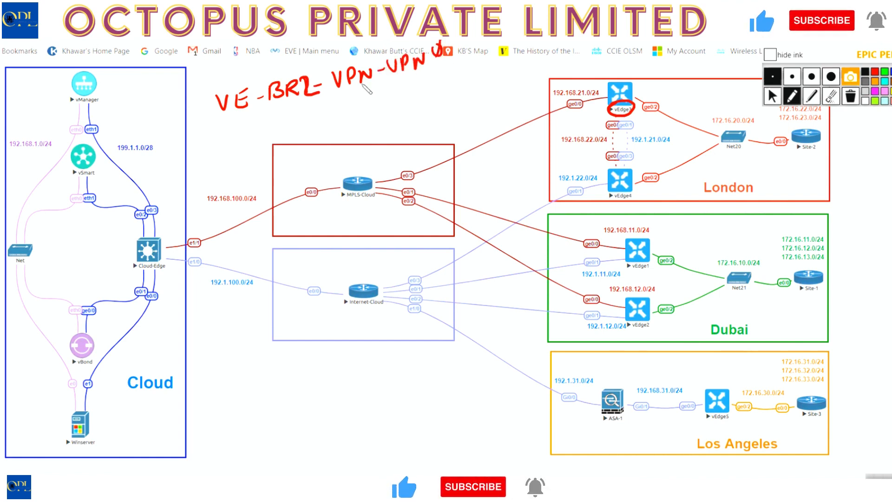
Underline the VPN0 template name, add the notes "VPN 0", "IP ADD" and "(D.SPEC)", and tick it off.
drag(286, 112, 433, 73)
drag(334, 104, 386, 91)
mouse_move(353, 121)
mouse_down()
mouse_move(350, 134)
mouse_move(372, 119)
mouse_move(401, 120)
mouse_move(403, 107)
mouse_up()
mouse_move(409, 114)
mouse_down()
mouse_move(414, 104)
mouse_move(419, 112)
mouse_up()
mouse_move(451, 83)
mouse_down()
mouse_move(447, 98)
mouse_move(460, 80)
mouse_move(473, 93)
mouse_move(494, 76)
mouse_move(507, 83)
mouse_move(517, 75)
mouse_up()
click(466, 87)
drag(523, 53, 529, 70)
click(532, 64)
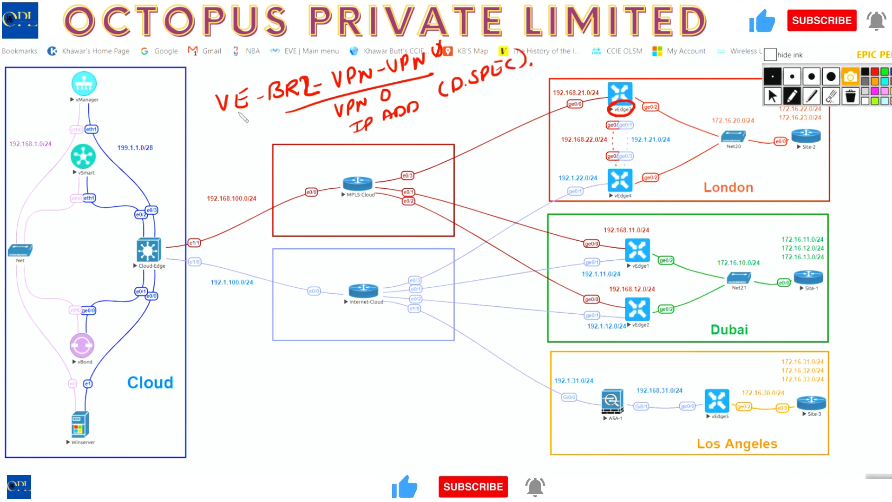
drag(218, 122, 261, 104)
Handwrite VE-BR2-VPN-VPN-INT-G0 below the clouds, double-underline it, and write G1 beneath it.
mouse_move(258, 394)
mouse_down()
mouse_move(278, 393)
mouse_move(291, 404)
mouse_move(302, 389)
mouse_move(425, 339)
mouse_move(450, 339)
mouse_move(519, 298)
mouse_move(539, 299)
mouse_move(578, 267)
mouse_up()
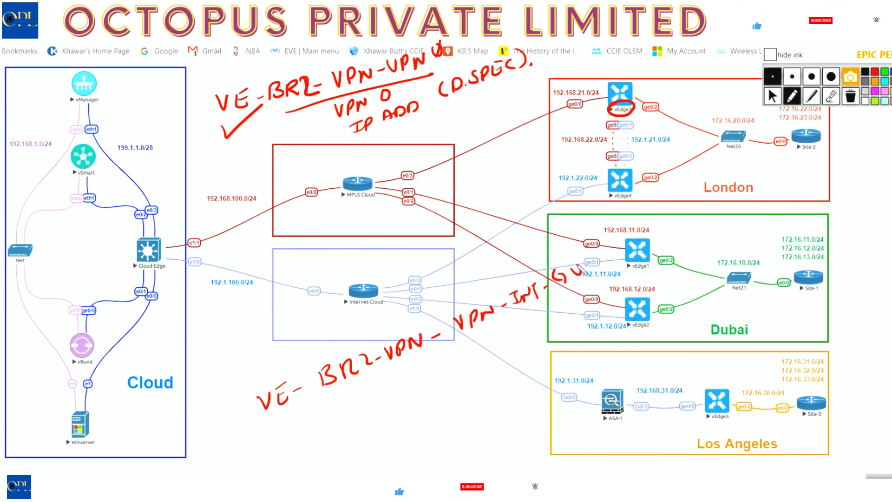
drag(358, 398, 411, 387)
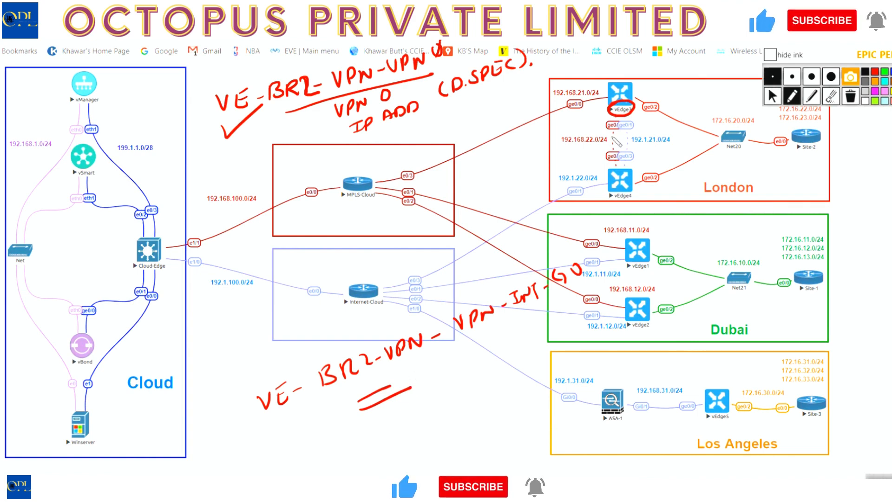
drag(435, 408, 452, 423)
drag(465, 402, 471, 419)
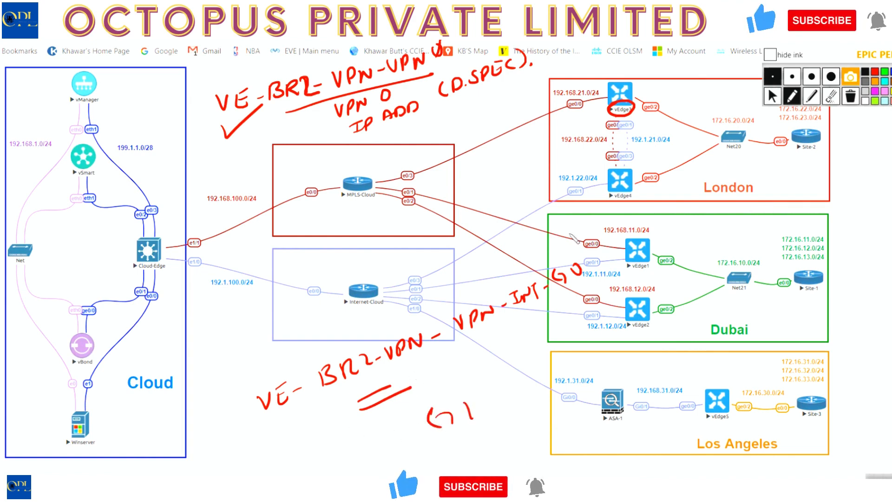
Mark vEdge3's ge0/1 with its 192.1.21.0/24 network, underline G1, and circle ge0/0 with 192.168.21.0/24.
mouse_move(627, 123)
mouse_down()
mouse_move(620, 132)
mouse_move(641, 120)
mouse_move(682, 145)
mouse_up()
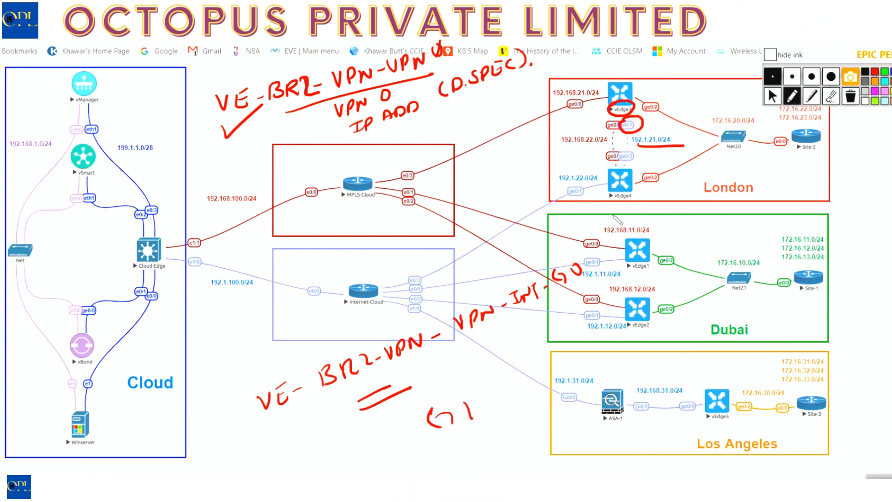
drag(437, 445, 471, 440)
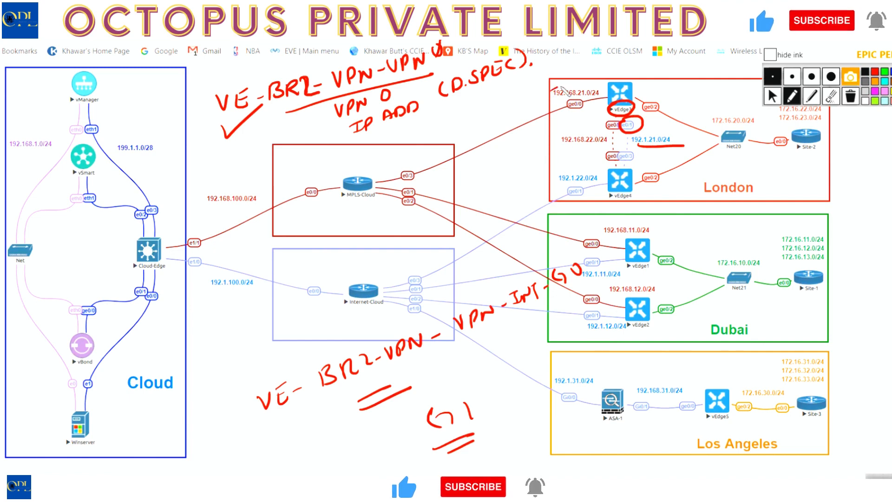
mouse_move(563, 87)
mouse_down()
mouse_move(586, 121)
mouse_move(555, 85)
mouse_up()
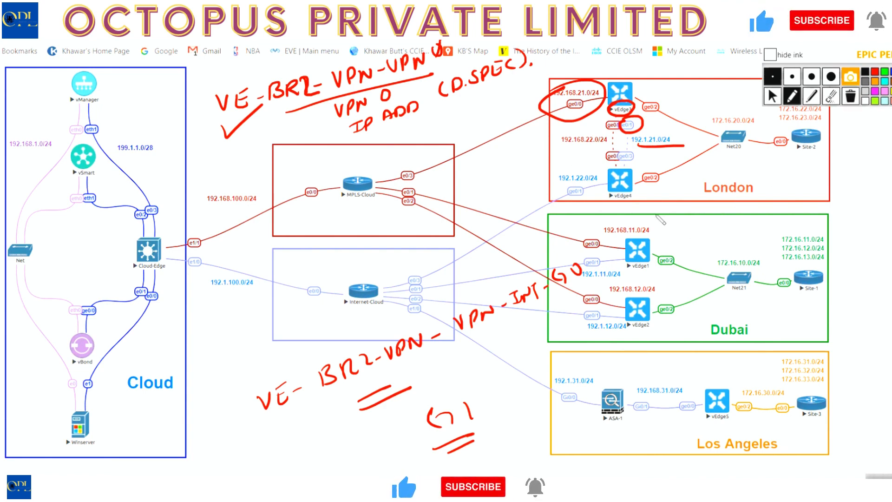
Clear all drawn annotations, then box vEdge4's ge0/3 interface and label it TLOC-EXT.
click(850, 96)
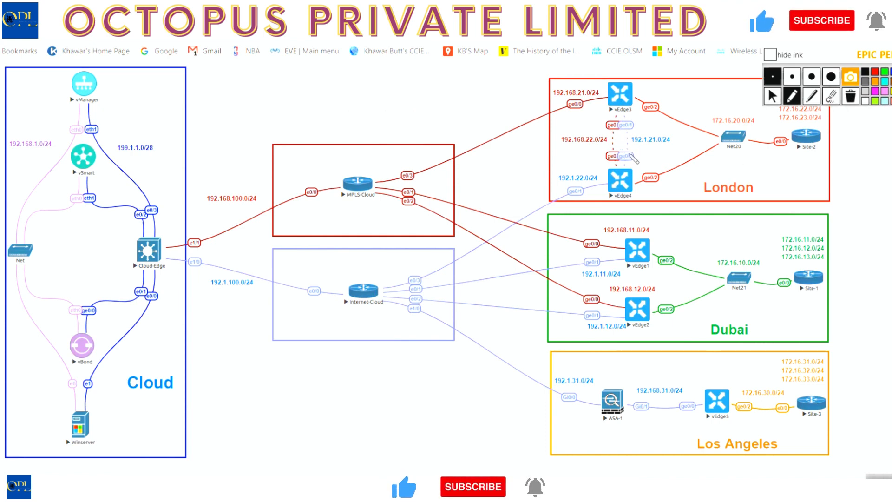
mouse_move(621, 156)
mouse_down()
mouse_move(631, 153)
mouse_move(633, 168)
mouse_move(676, 165)
mouse_move(711, 146)
mouse_move(701, 162)
mouse_up()
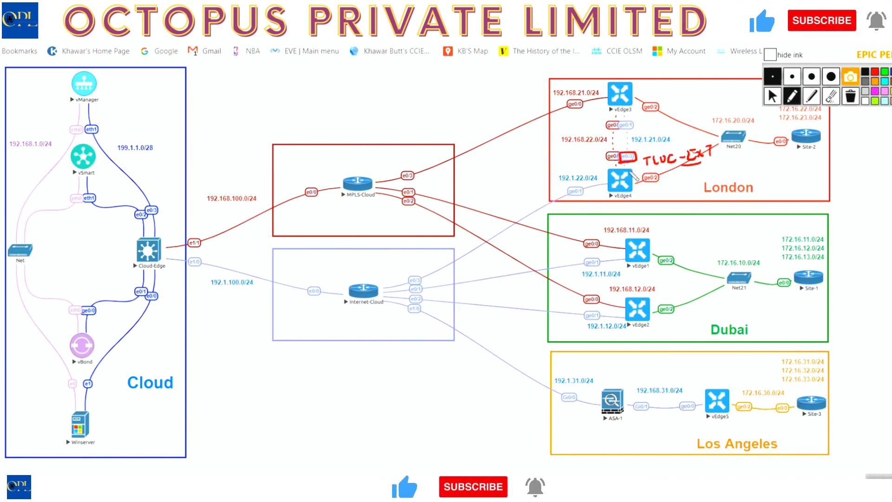
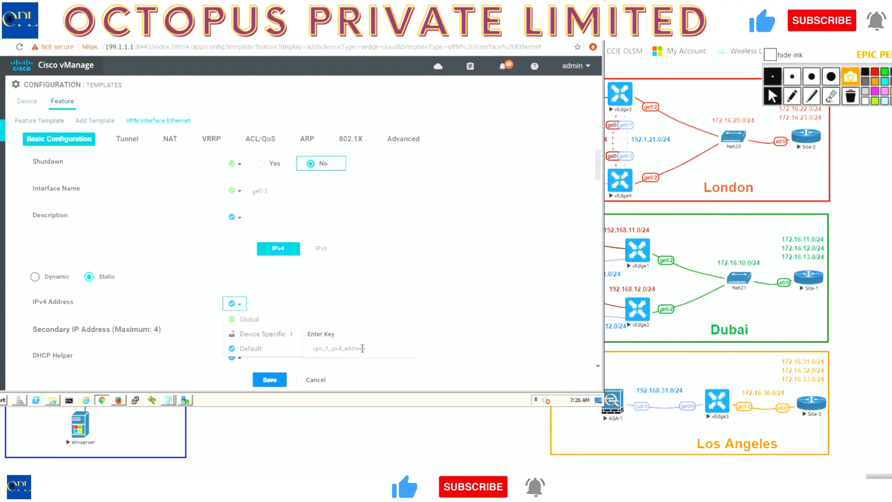
Make the ge0/3 interface's IPv4 address device-specific with the key G3.
drag(372, 349, 310, 346)
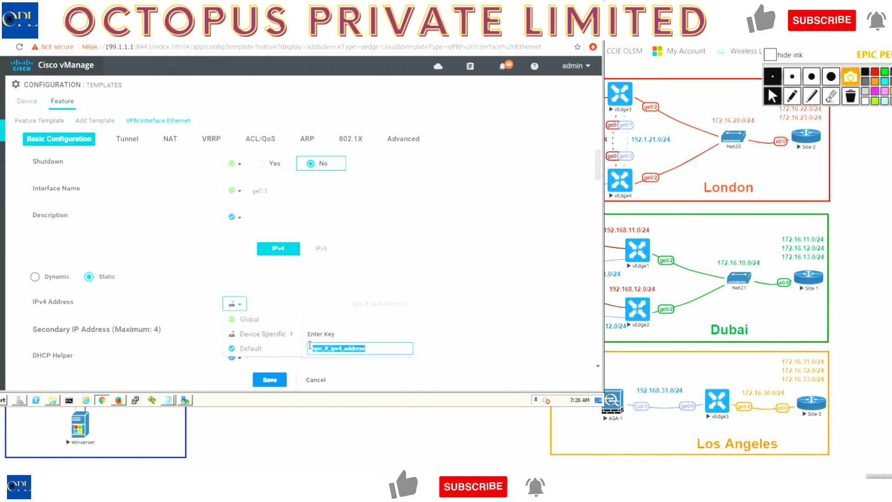
text(G3)
double_click(466, 319)
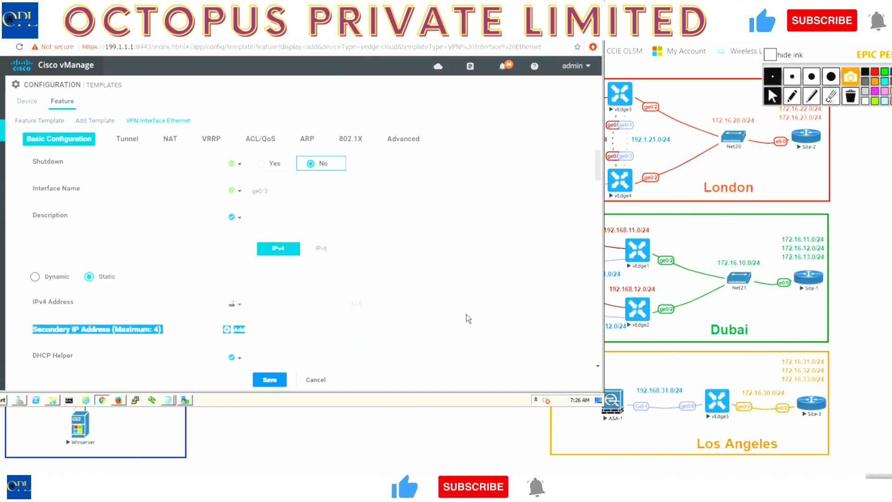
Go to the TLOC Extension parameter in the interface template's advanced settings.
scroll(467, 319, down, 1)
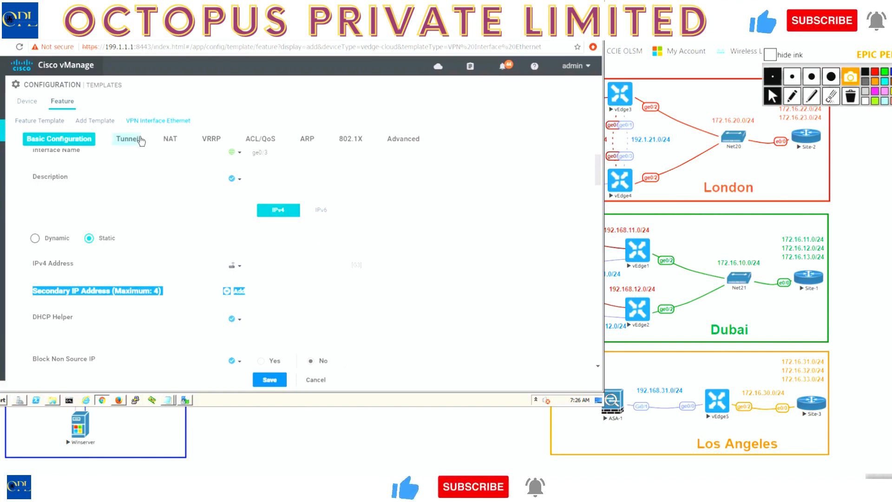
click(402, 139)
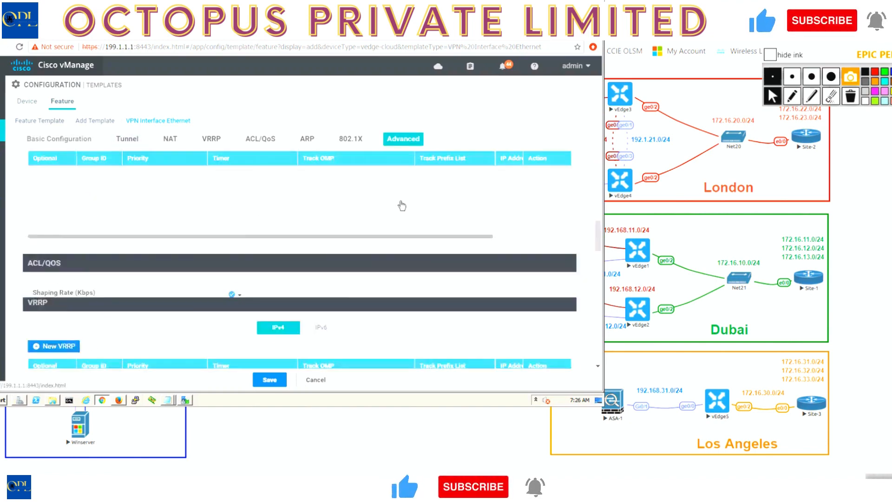
scroll(383, 339, down, 3)
scroll(383, 336, down, 5)
scroll(383, 335, down, 1)
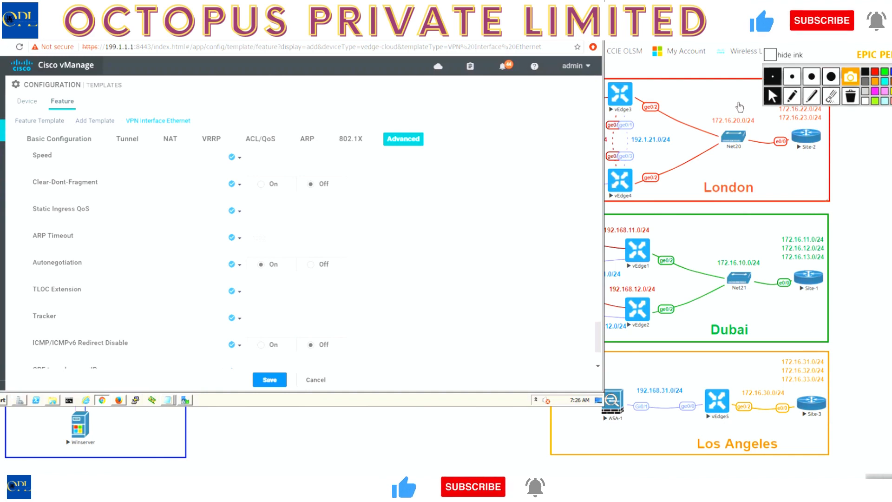
Circle vEdge4's ge0/3 on the topology, draw an arrow curving around vEdge4, and hide the vManage window.
click(792, 96)
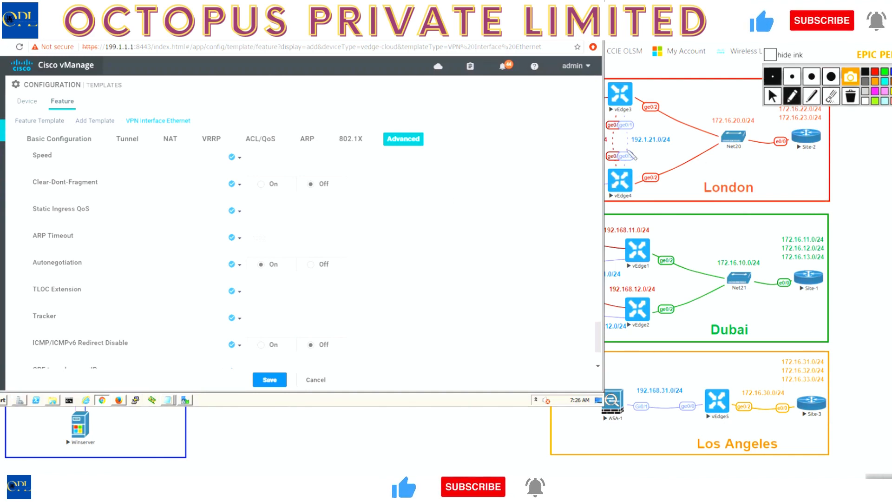
mouse_move(631, 149)
mouse_down()
mouse_move(621, 167)
mouse_move(646, 176)
mouse_move(620, 211)
mouse_move(618, 204)
mouse_move(632, 209)
mouse_up()
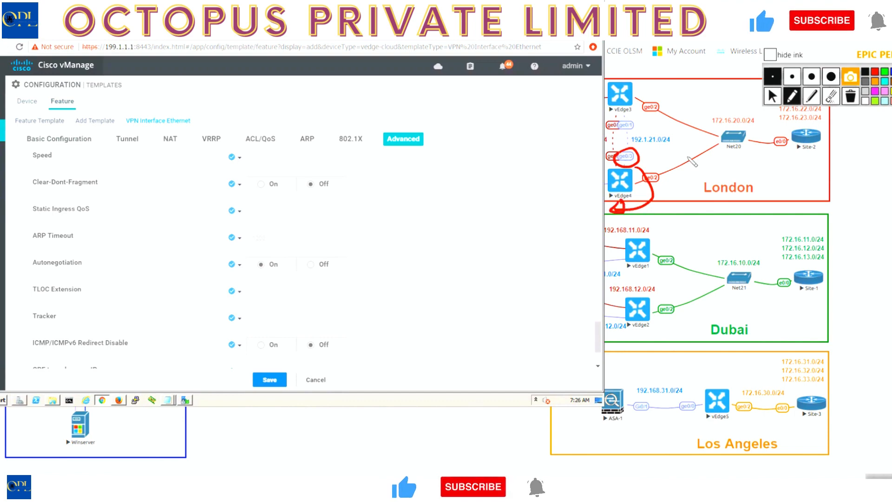
click(769, 89)
click(795, 134)
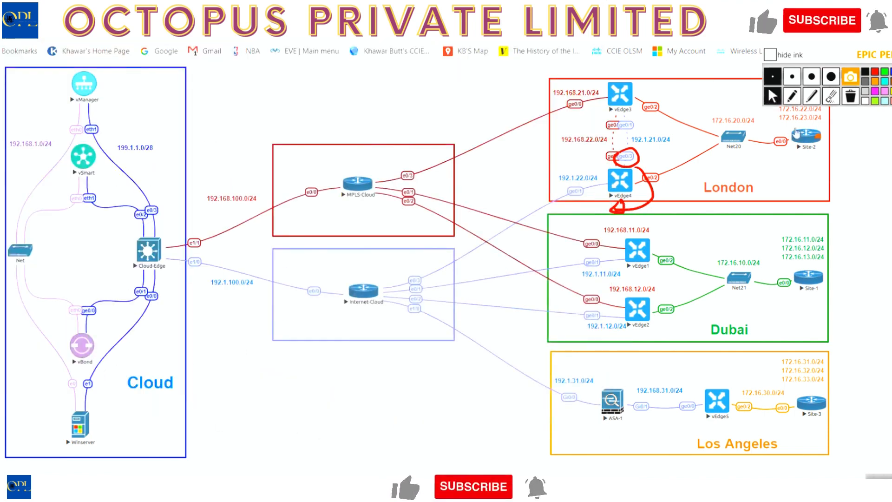
Circle vEdge4's ge0/1, link vEdge3's circled ge0/0 to its red vEdge4-facing interface, and clear all drawings.
click(791, 96)
drag(578, 184, 572, 187)
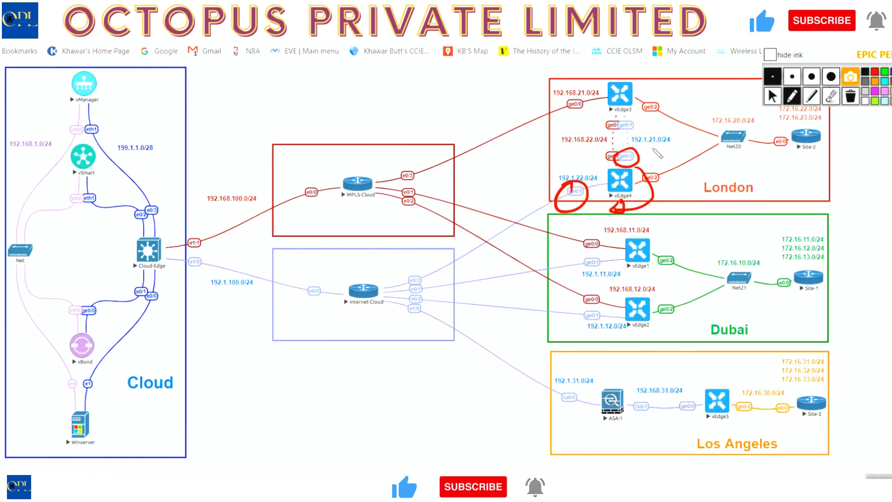
mouse_move(613, 136)
mouse_down()
mouse_move(625, 119)
mouse_move(604, 133)
mouse_move(612, 135)
mouse_move(568, 97)
mouse_move(561, 110)
mouse_up()
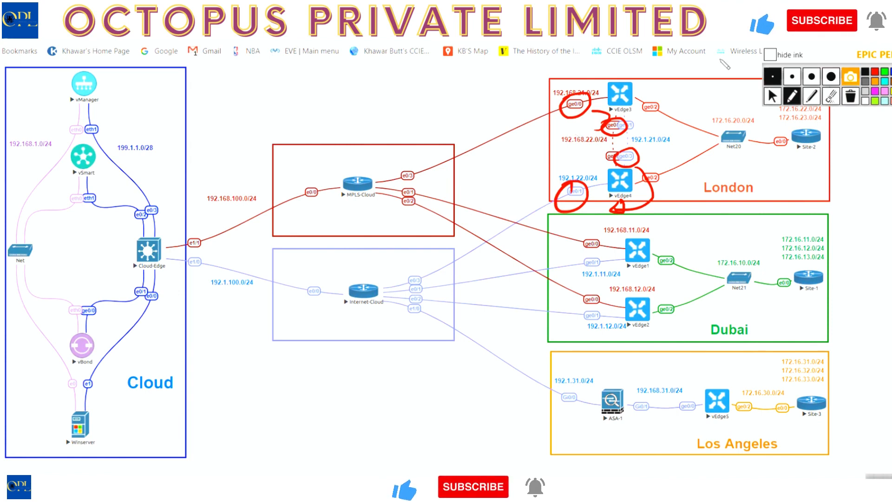
click(850, 96)
click(772, 96)
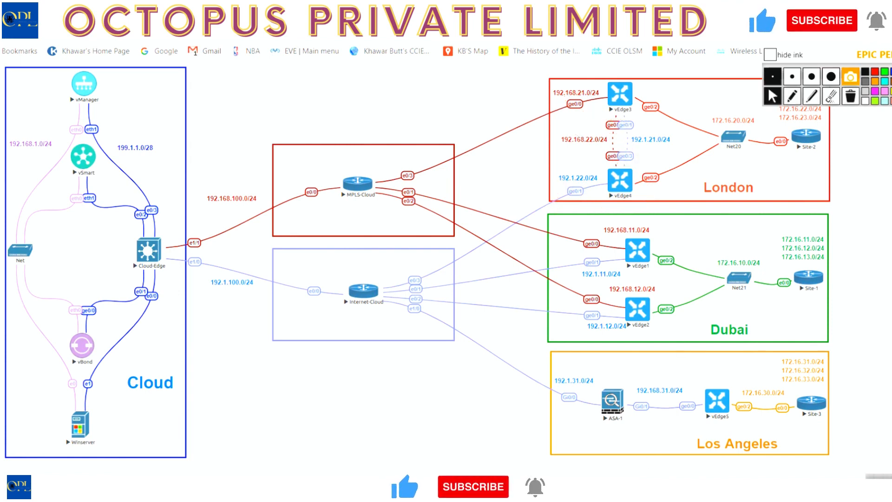
Return to the vManage template and try a global value for TLOC Extension.
click(450, 491)
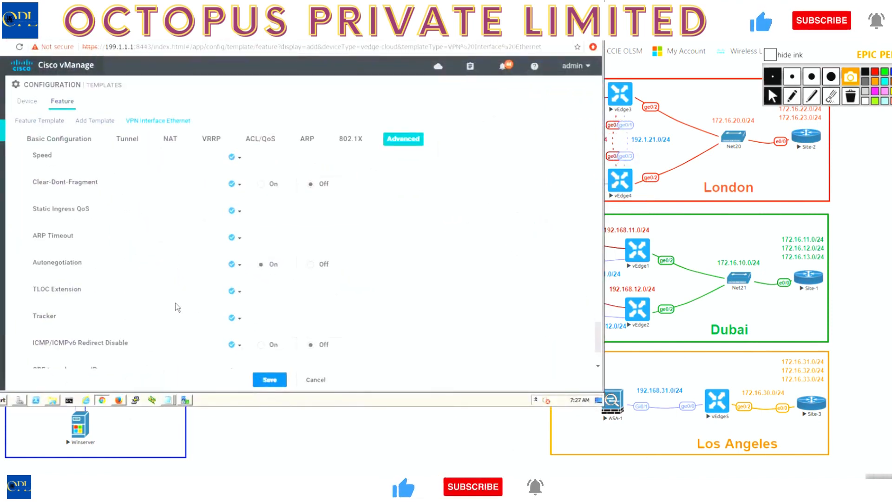
click(243, 296)
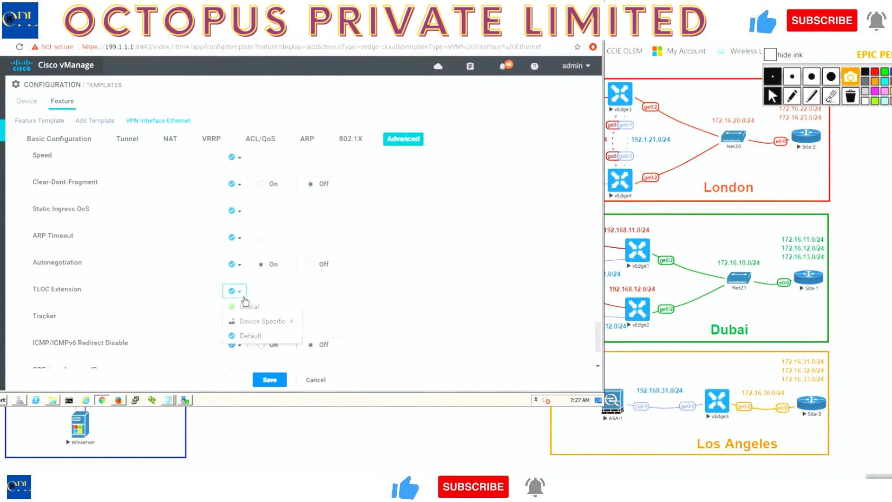
click(246, 306)
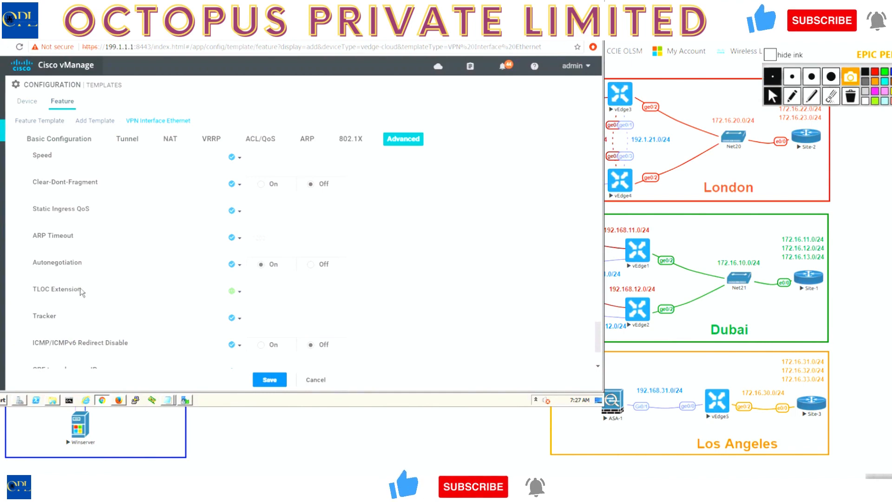
click(235, 291)
mouse_move(279, 325)
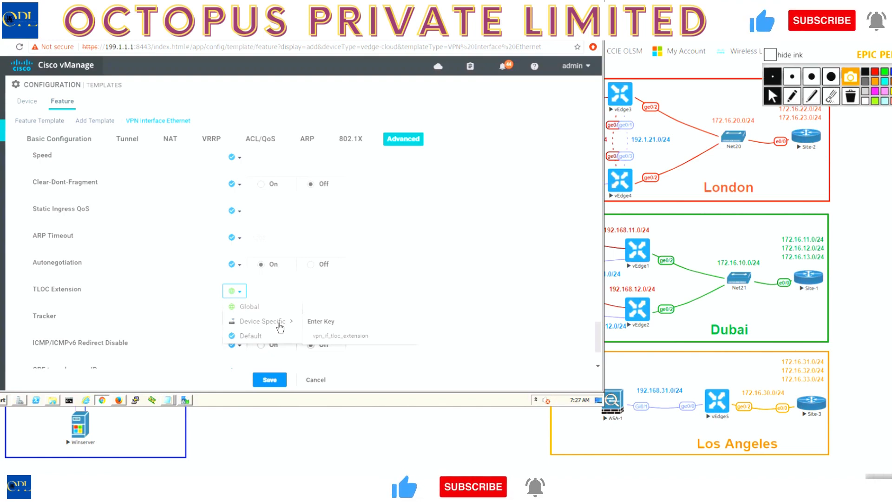
click(265, 306)
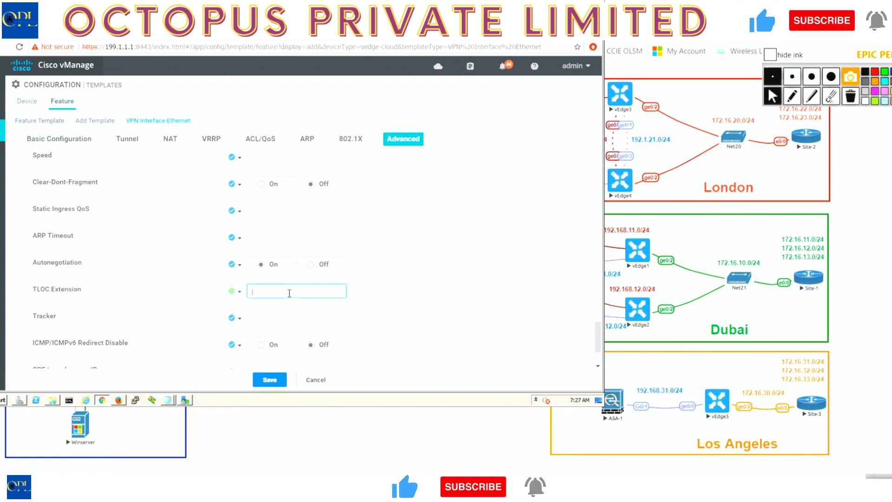
click(242, 293)
click(248, 307)
Make TLOC Extension device-specific with the key TLOC-INT.
click(239, 291)
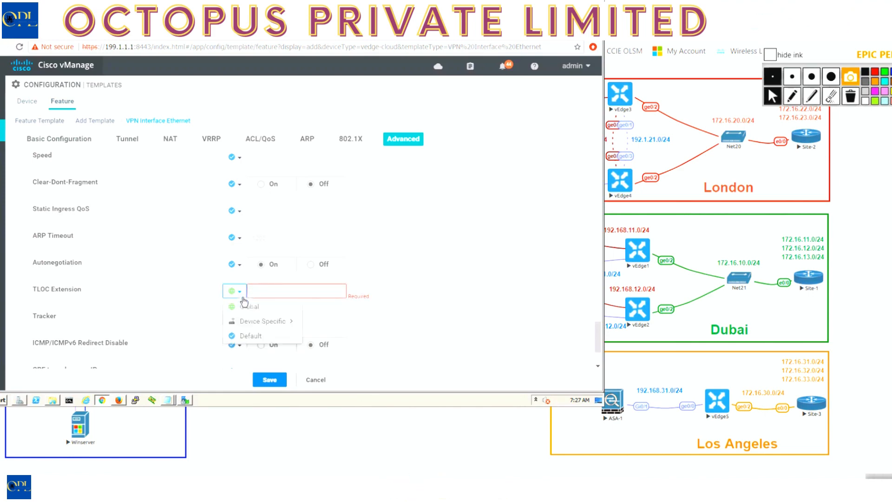
mouse_move(285, 326)
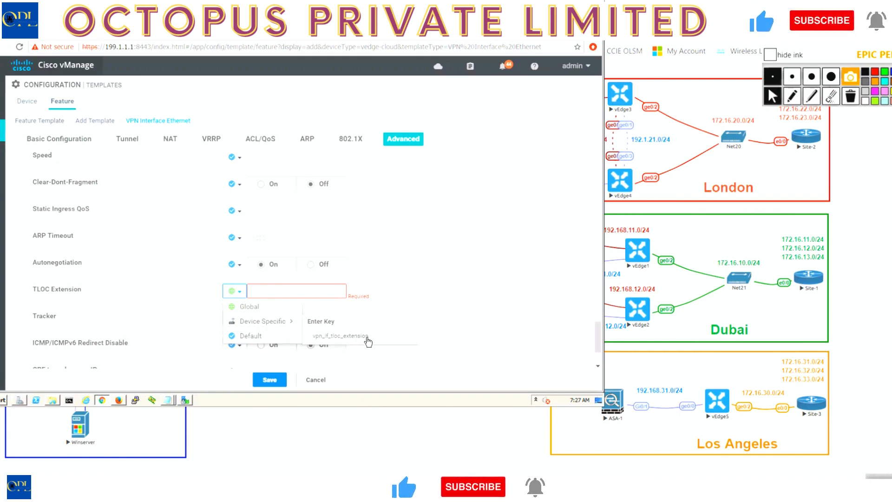
drag(373, 335, 304, 339)
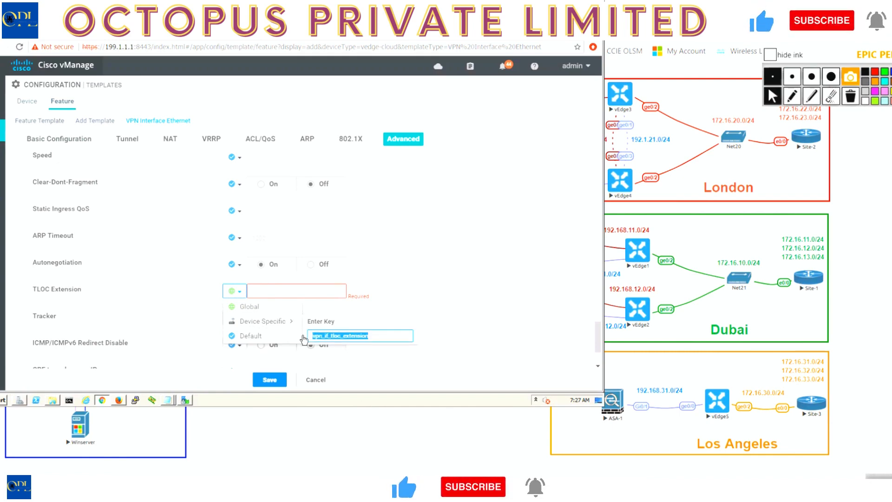
text(TL)
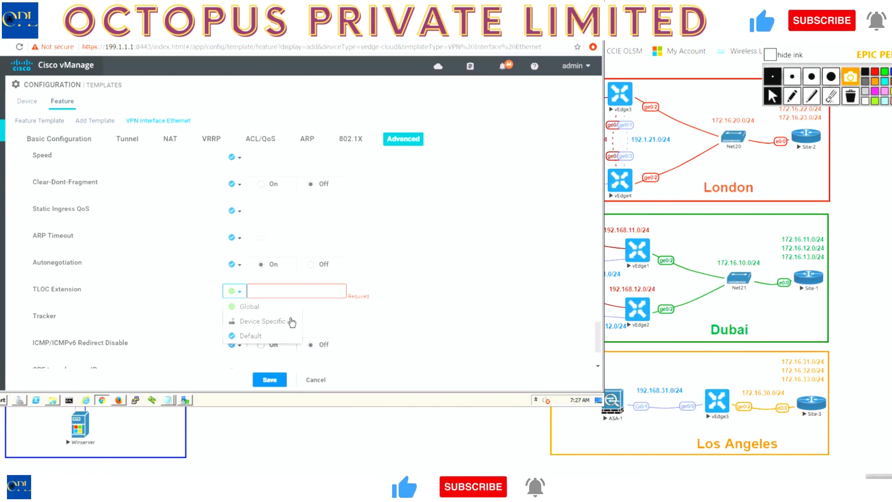
click(442, 310)
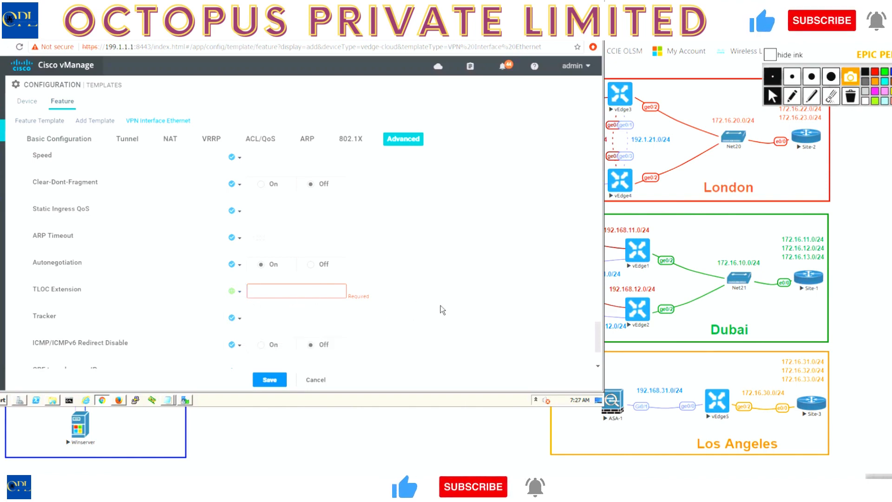
click(237, 291)
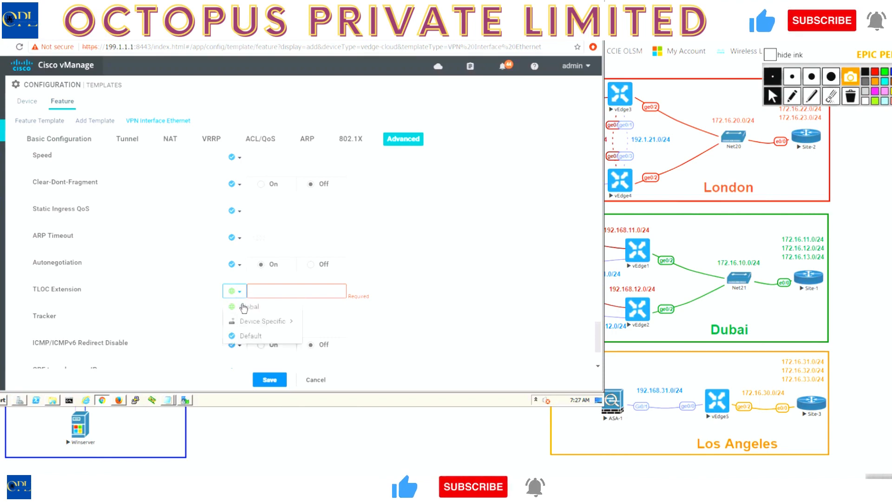
click(267, 325)
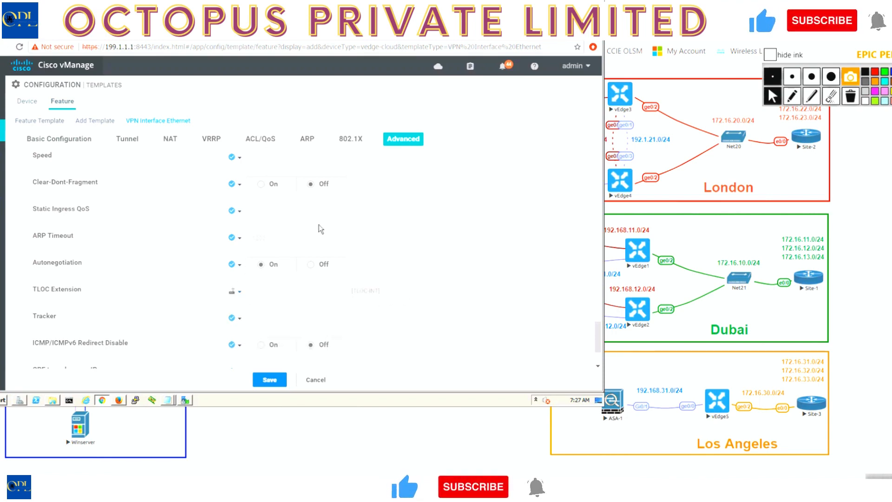
Review the VE-BR2-VPNINT-VPN0-G3 interface template's settings and save it.
scroll(319, 224, up, 10)
scroll(319, 224, up, 10)
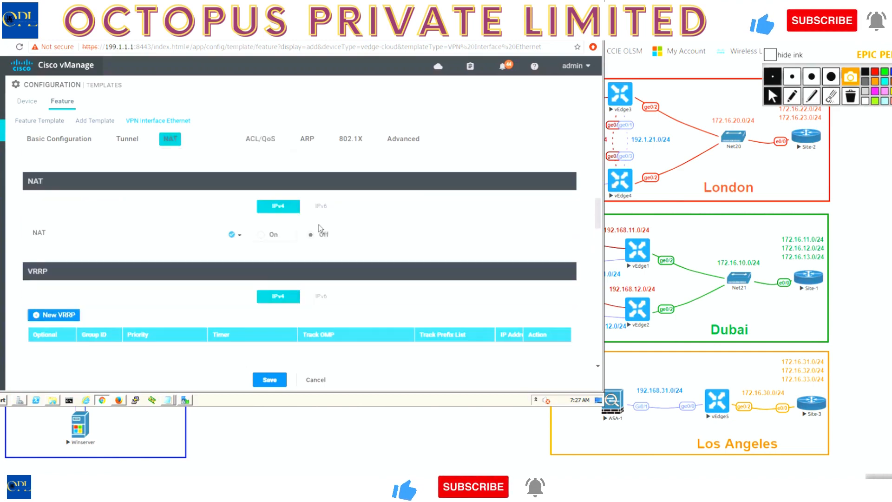
scroll(318, 225, up, 5)
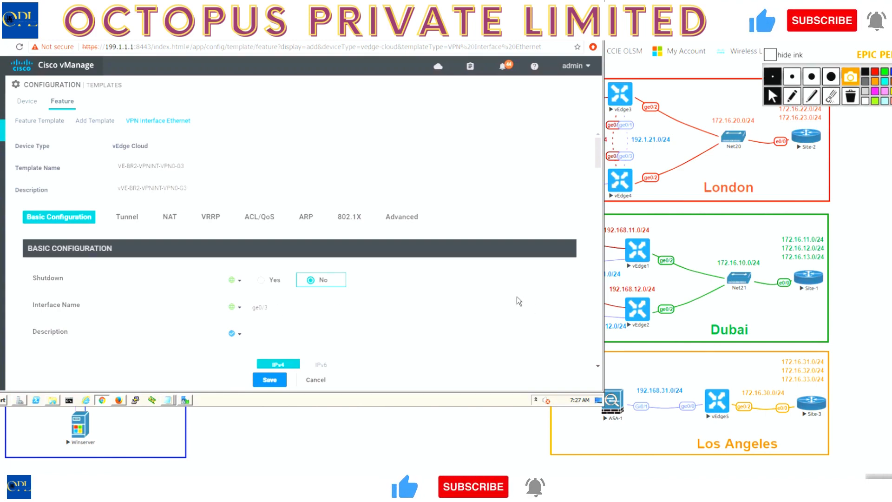
scroll(516, 297, down, 15)
scroll(517, 296, down, 5)
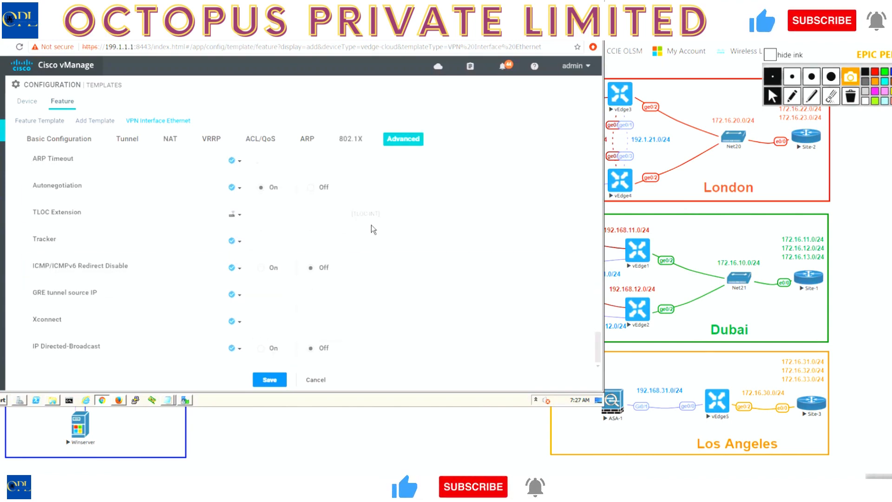
click(274, 381)
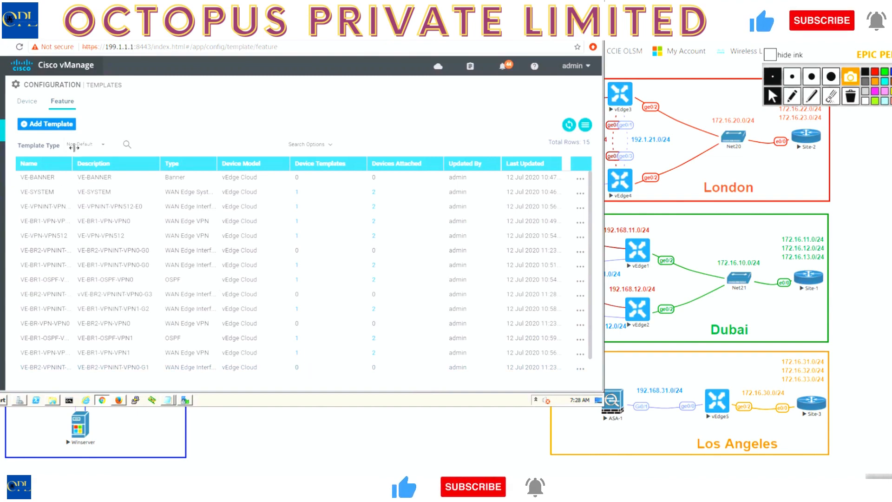
Switch to the topology diagram and handwrite "VPN -OSPF" in red below the clouds.
click(531, 1)
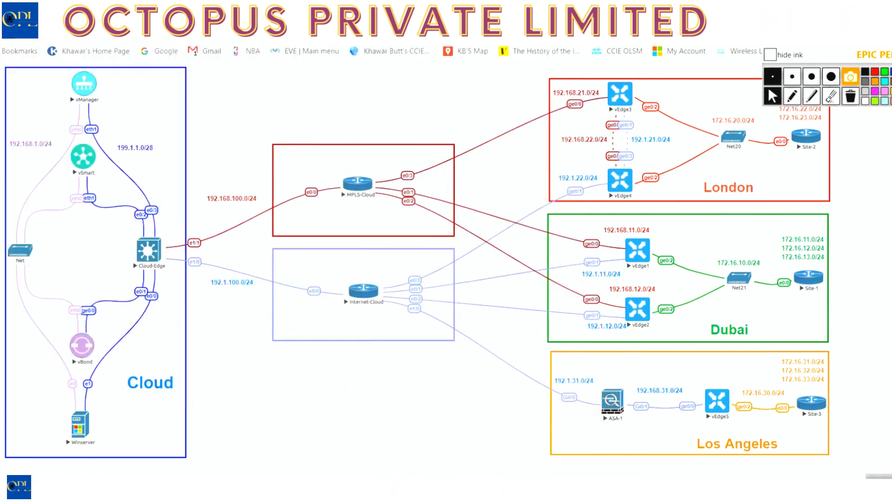
click(792, 97)
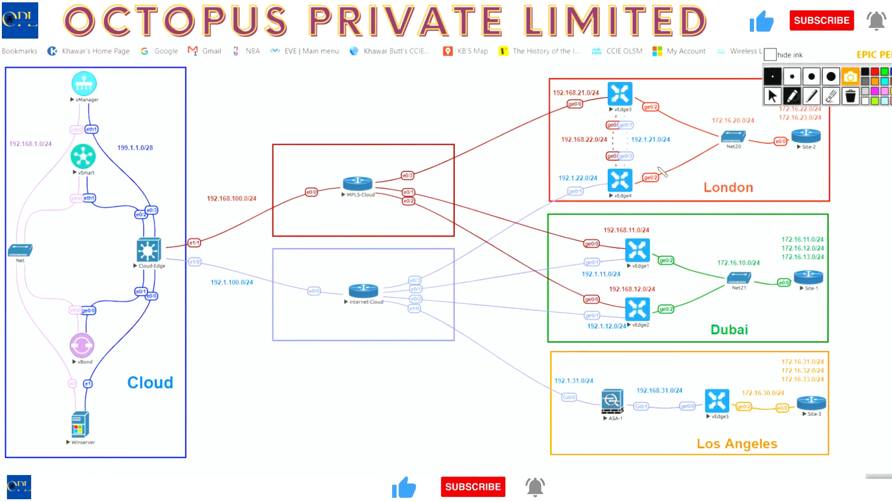
mouse_move(211, 407)
mouse_down()
mouse_move(240, 421)
mouse_move(269, 407)
mouse_move(302, 417)
mouse_up()
mouse_move(320, 407)
mouse_down()
mouse_move(326, 420)
mouse_move(346, 413)
mouse_move(360, 424)
mouse_move(375, 412)
mouse_up()
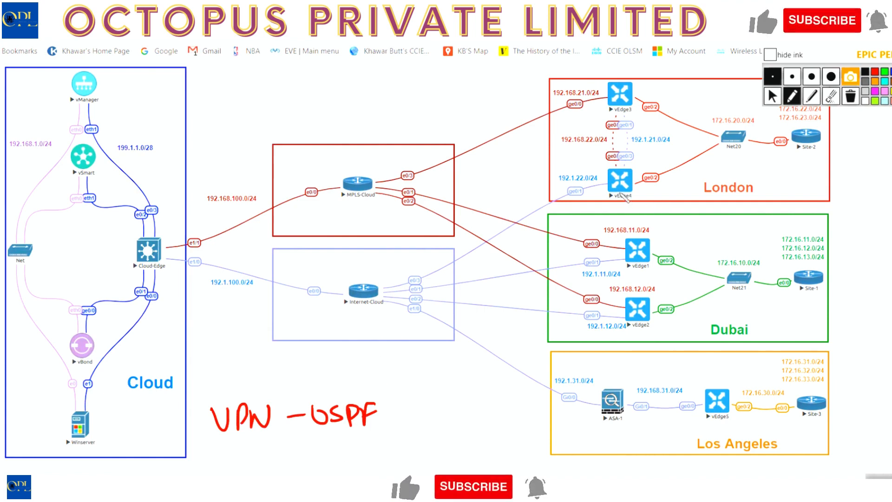
Circle vEdge4 and its red ge0/0, and trace the path through vEdge3's red inter-router interface to its circled ge0/0.
mouse_move(620, 187)
mouse_down()
mouse_move(640, 204)
mouse_move(612, 190)
mouse_up()
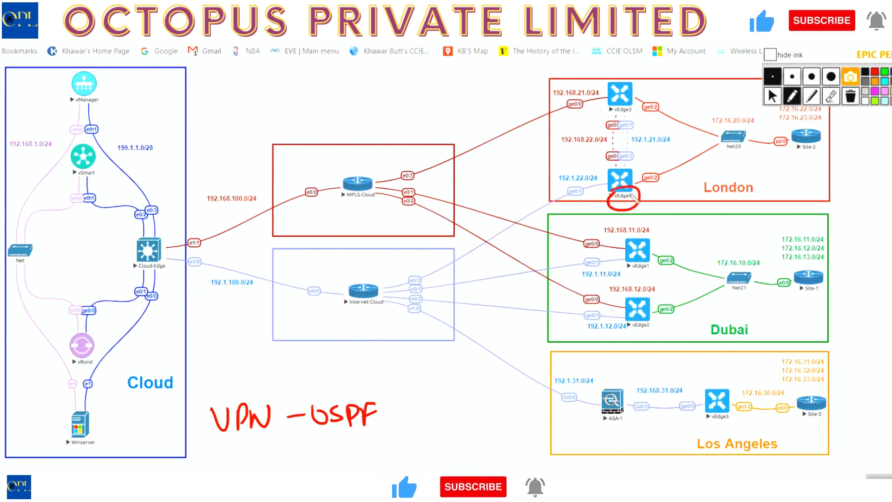
mouse_move(600, 153)
mouse_down()
mouse_move(627, 147)
mouse_move(599, 153)
mouse_up()
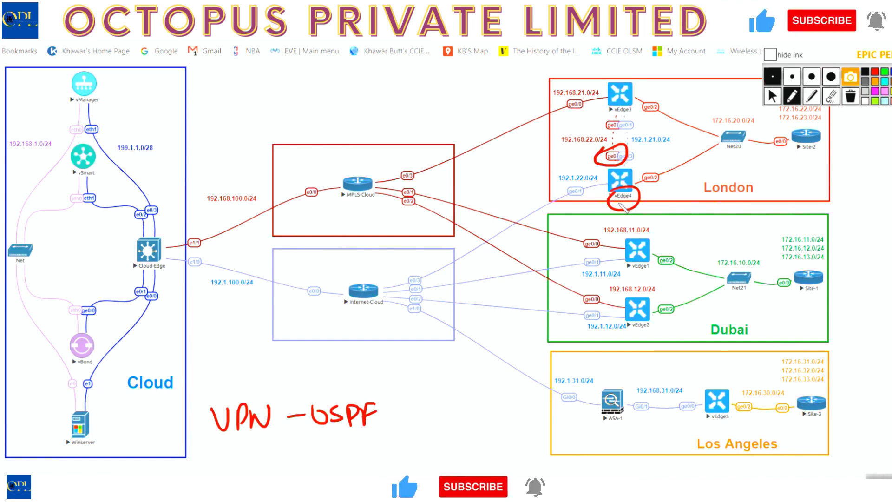
mouse_move(626, 114)
mouse_down()
mouse_move(608, 116)
mouse_move(635, 104)
mouse_move(565, 112)
mouse_move(568, 98)
mouse_up()
mouse_move(604, 122)
mouse_down()
mouse_move(625, 125)
mouse_move(609, 122)
mouse_move(617, 153)
mouse_move(619, 102)
mouse_move(581, 105)
mouse_up()
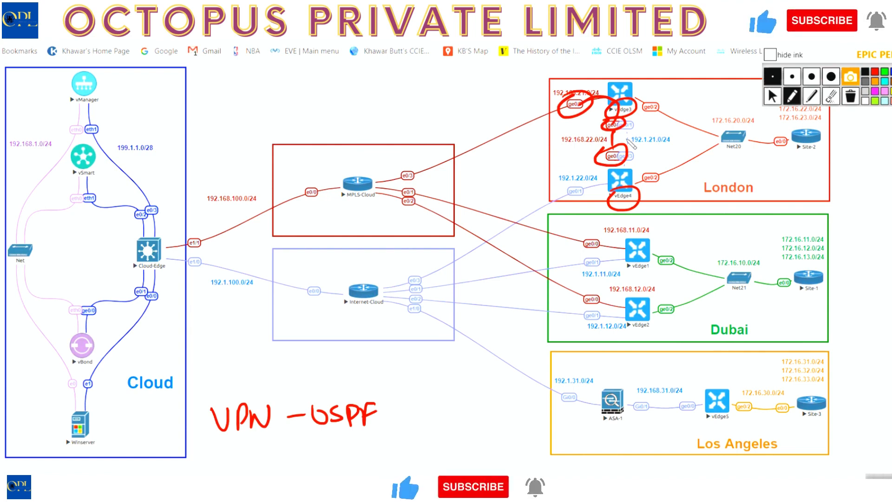
Handwrite G0/0 and G0/3 above the MPLS cloud, underline them, and add a circled G0/0 beside them.
mouse_move(367, 78)
mouse_down()
mouse_move(394, 98)
mouse_move(415, 88)
mouse_move(380, 117)
mouse_up()
mouse_move(394, 101)
mouse_down()
mouse_move(400, 121)
mouse_move(417, 112)
mouse_up()
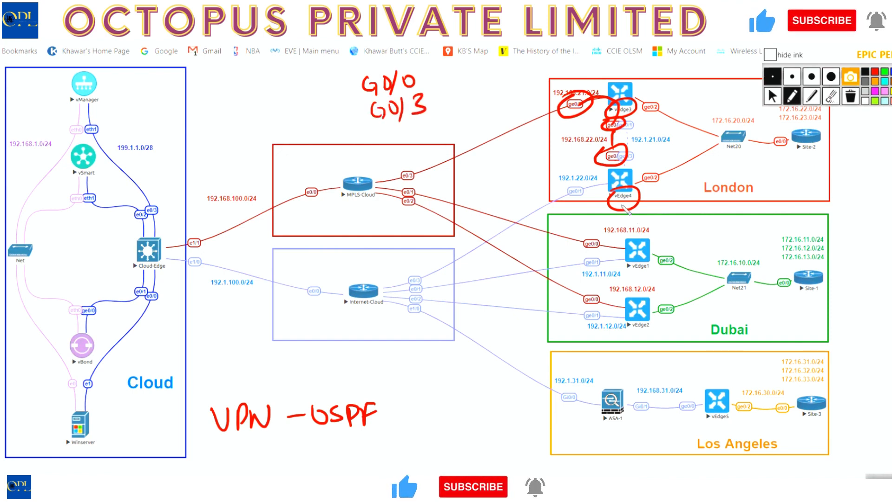
mouse_move(375, 140)
mouse_down()
mouse_move(458, 118)
mouse_move(473, 138)
mouse_up()
drag(477, 129, 484, 142)
drag(496, 121, 481, 106)
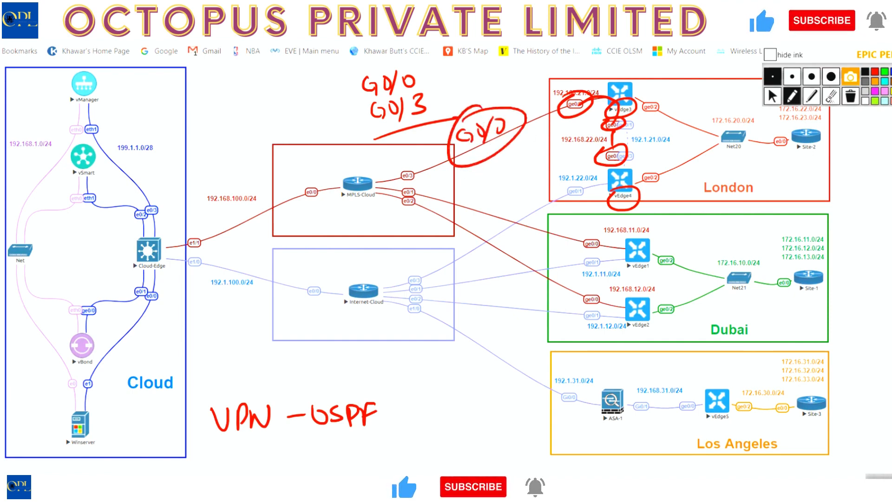
Erase all handwritten ink from the topology diagram and switch back to vManage's feature templates.
click(850, 96)
click(772, 97)
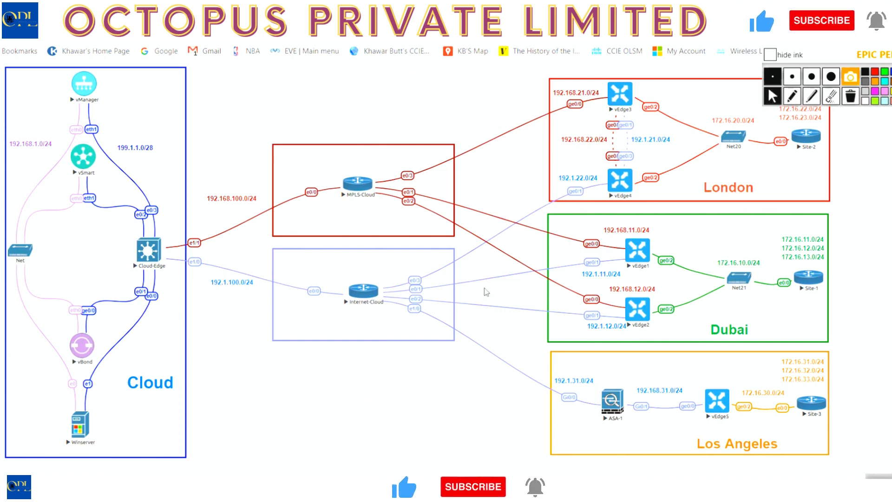
key(alt+Tab)
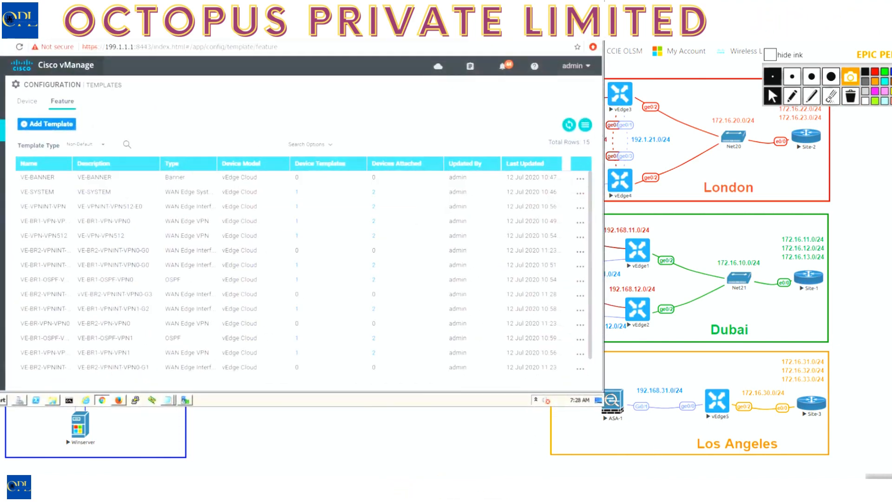
Start a new OSPF feature template for the vEdge Cloud device model.
click(24, 133)
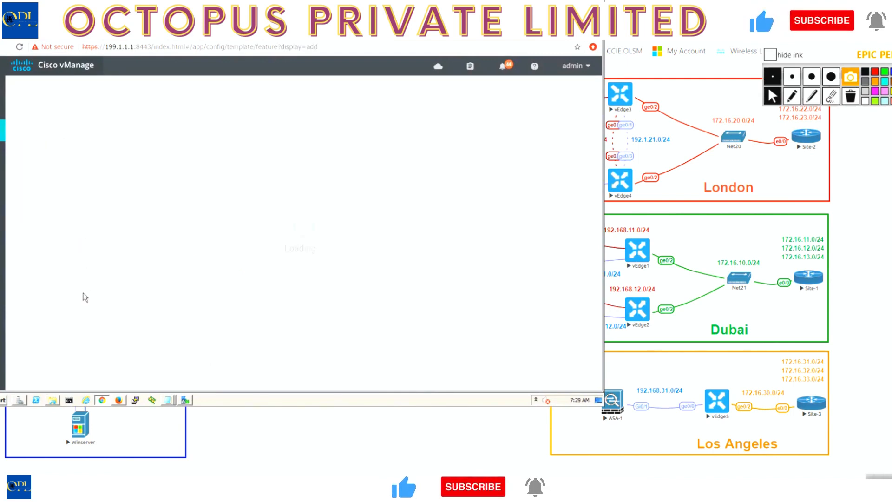
drag(130, 206, 131, 370)
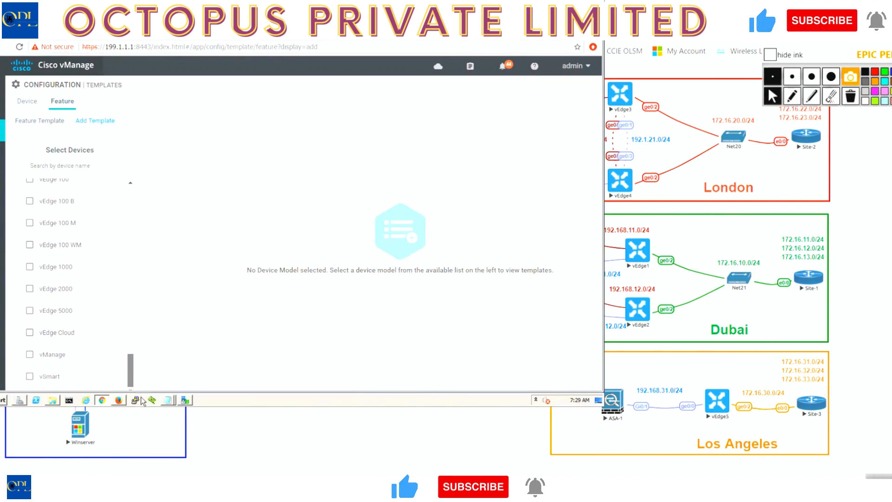
click(30, 332)
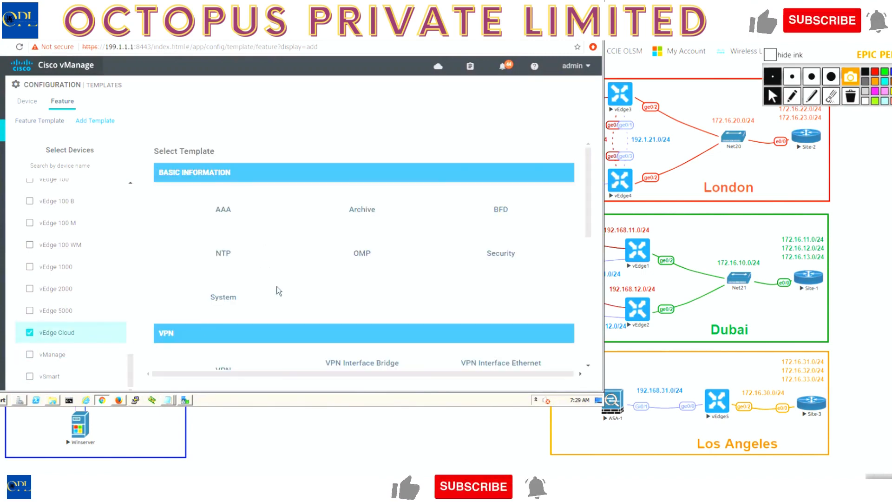
scroll(274, 297, down, 1)
scroll(267, 295, down, 2)
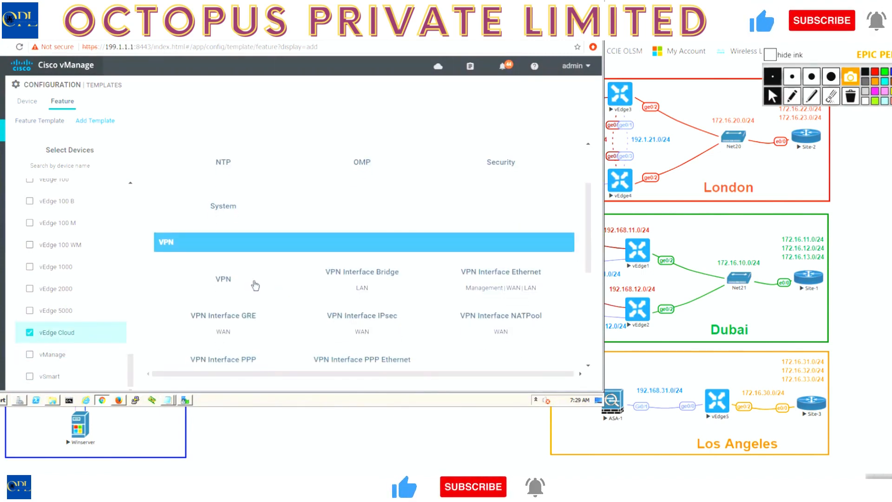
scroll(381, 292, down, 5)
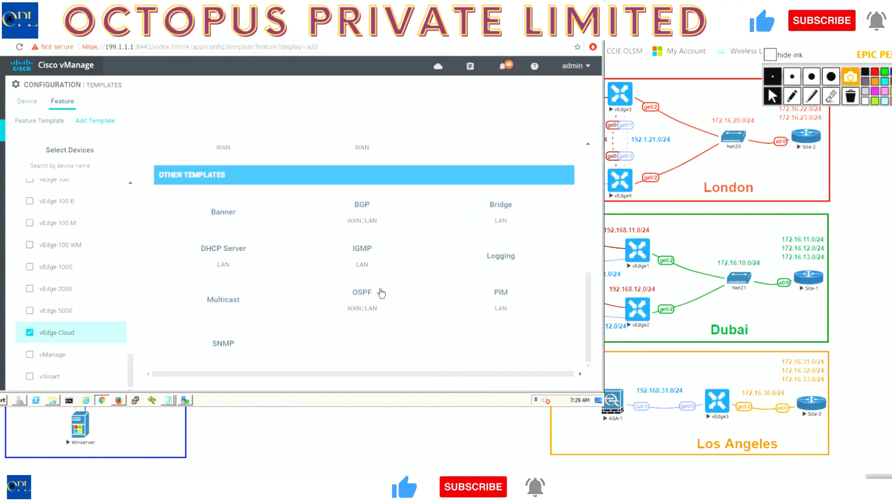
click(380, 292)
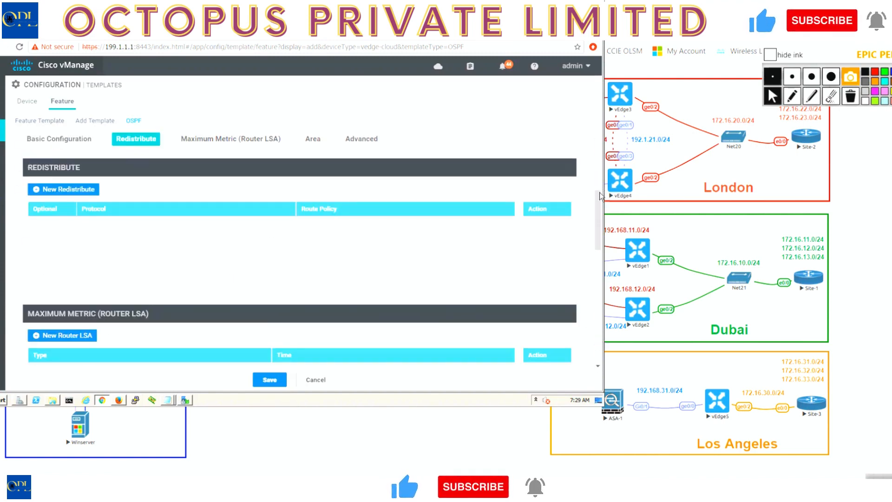
Enter VE-BR2-vEdge4-OSPF-VPN0 as both the name and the description of the new OSPF template.
click(600, 166)
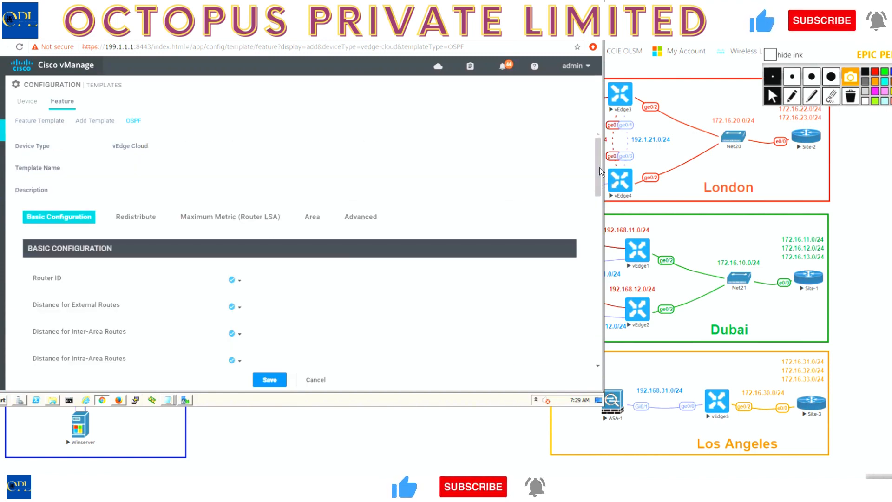
click(295, 169)
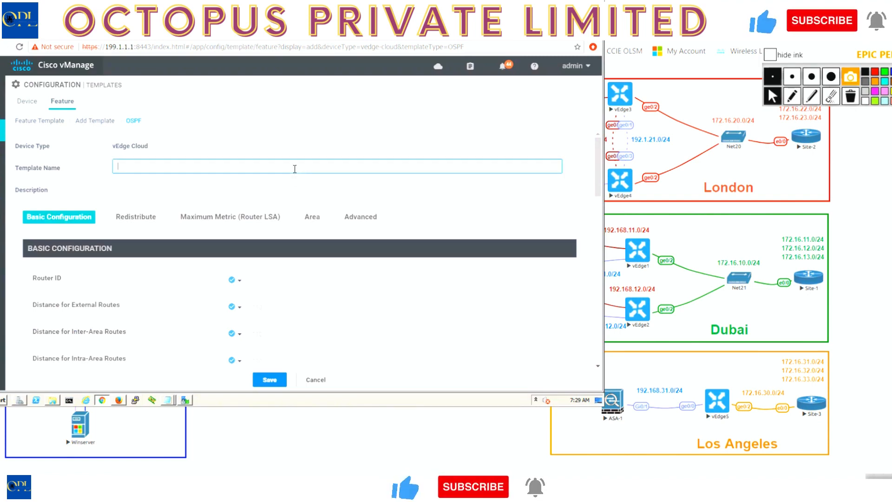
text(VE-)
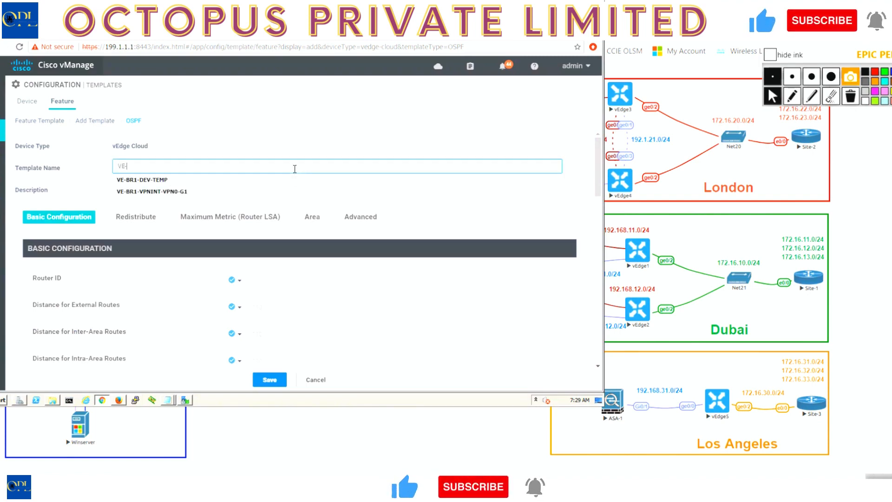
text(BR2)
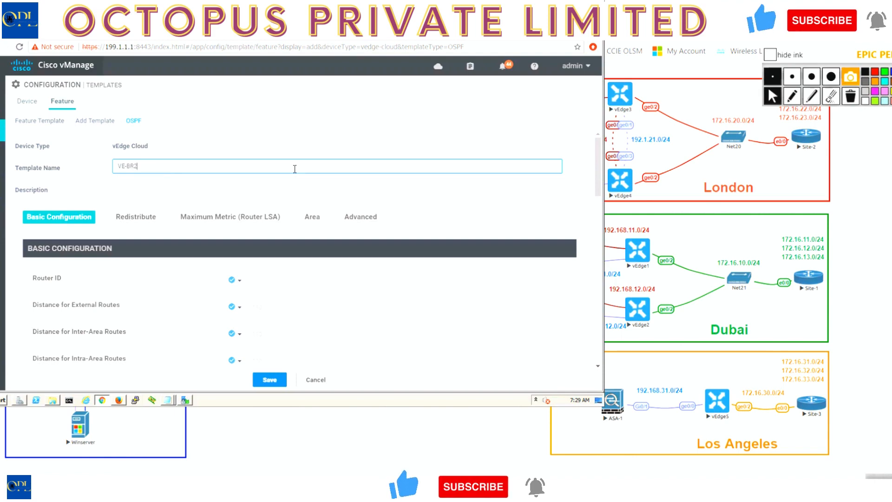
text(-vED)
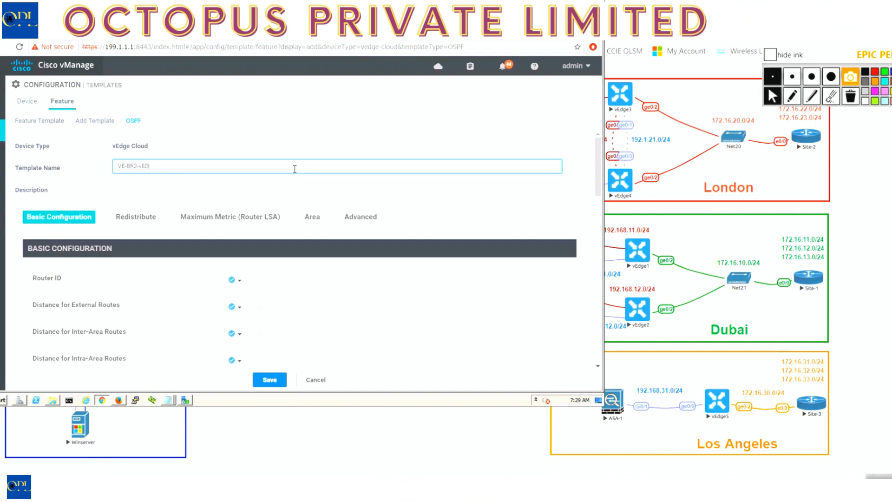
text(GE)
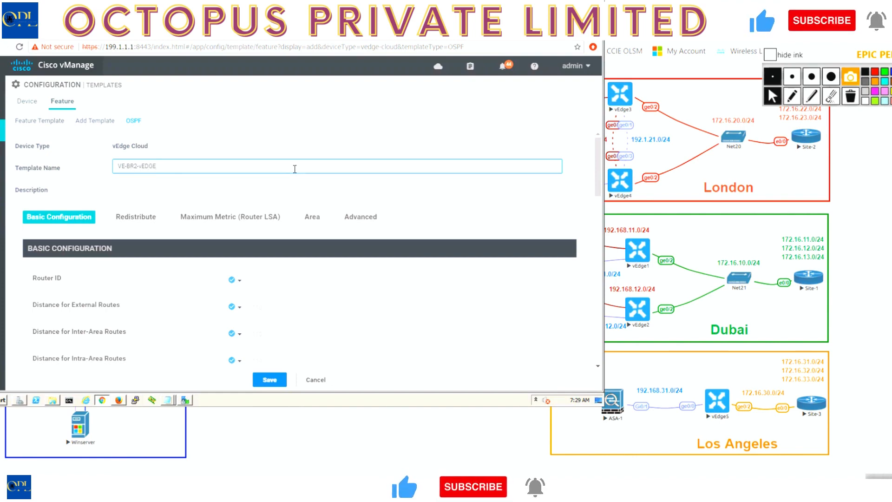
text(e)
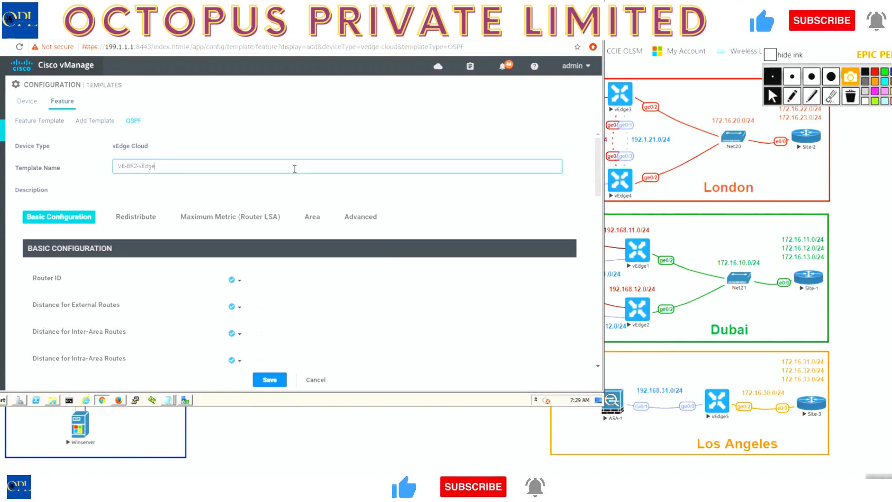
text(4-OSPF)
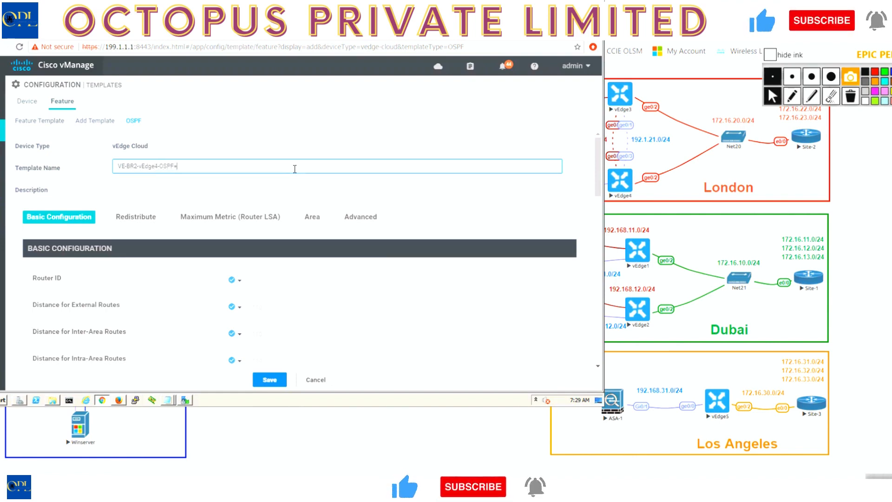
text(-VPN0)
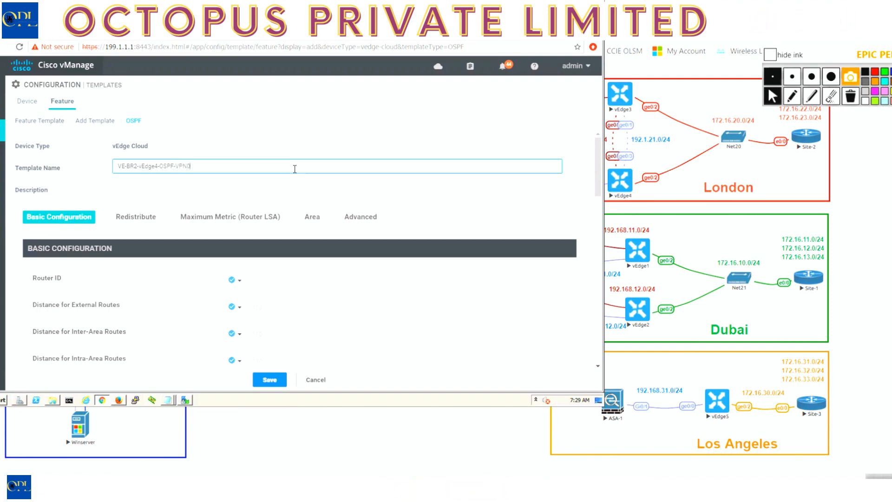
key(ctrl+a)
key(ctrl+c)
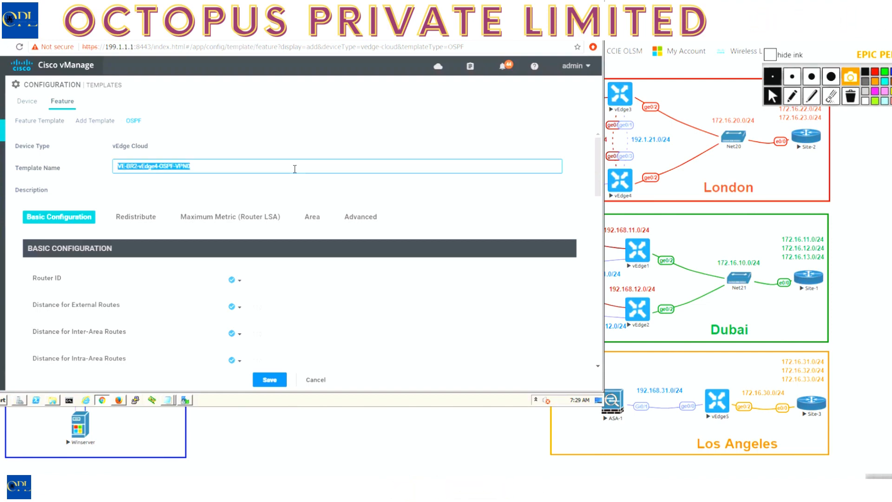
click(244, 189)
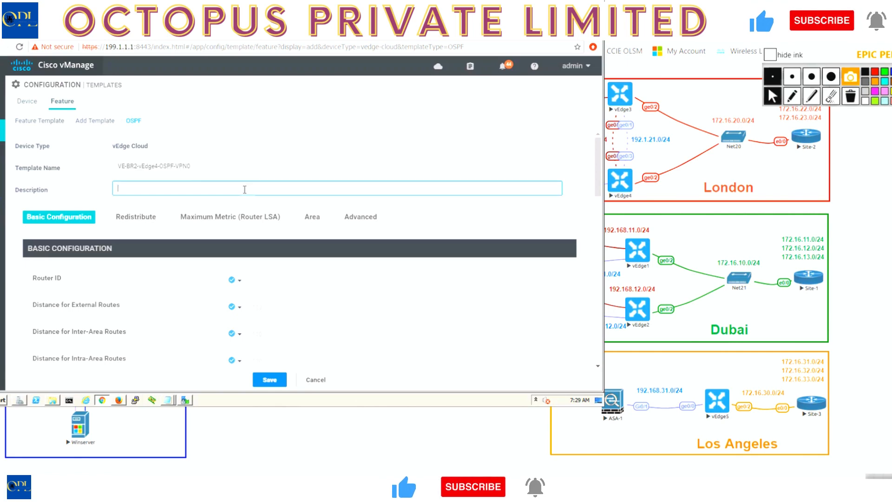
key(ctrl+v)
Add OSPF area 0 to the template with ge0/0 as its interface.
click(306, 219)
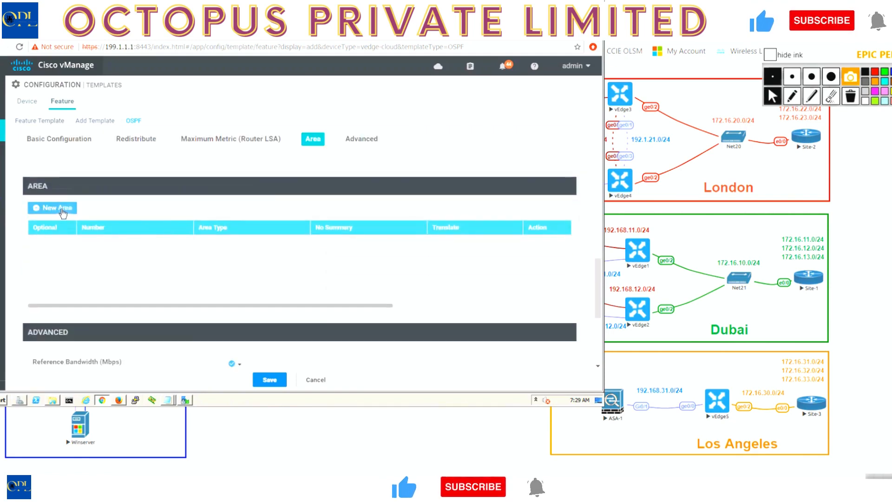
click(272, 245)
text(0)
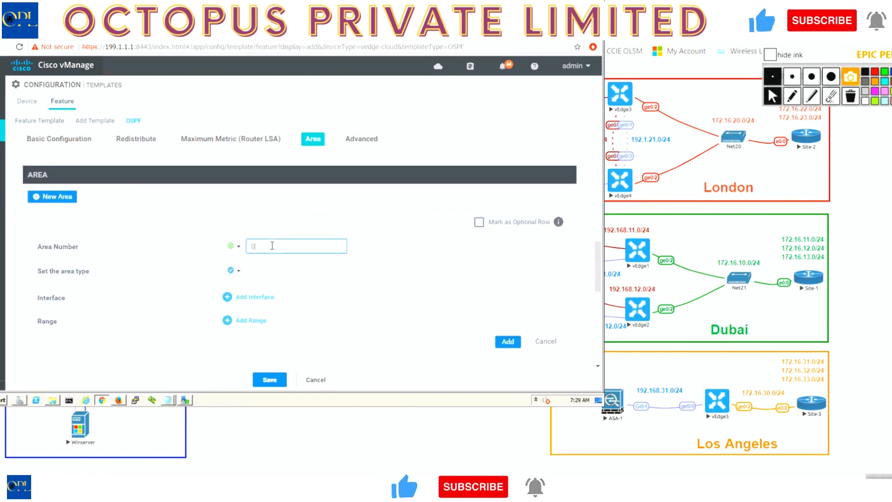
click(266, 297)
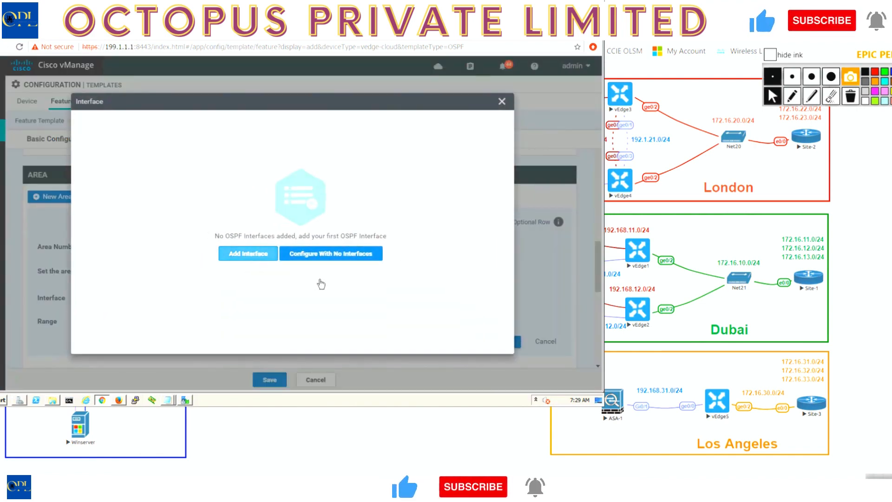
click(305, 267)
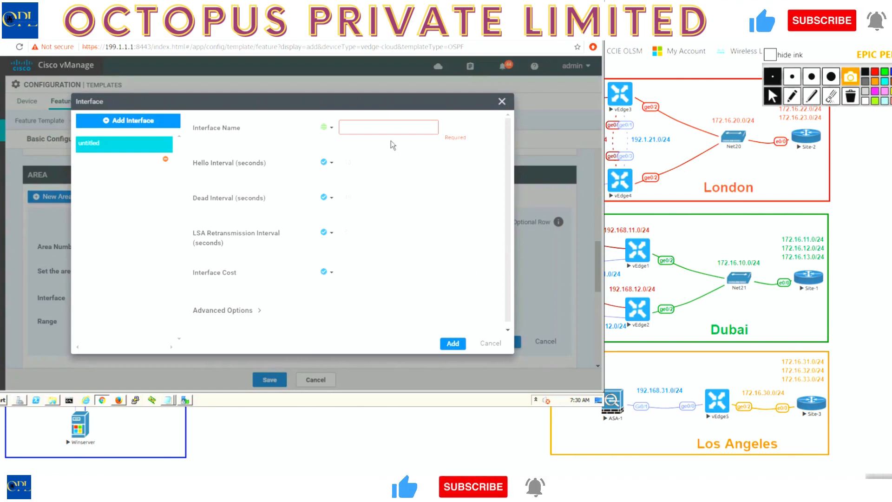
click(389, 132)
text(ge)
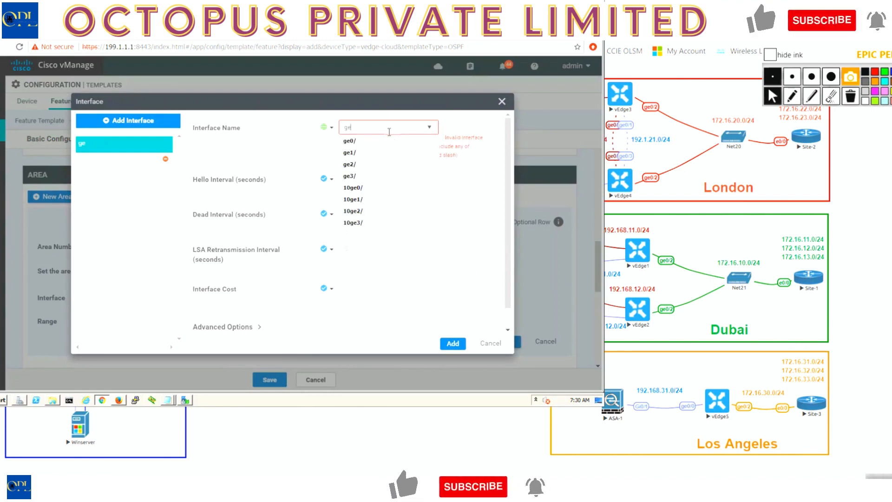
text(0/0)
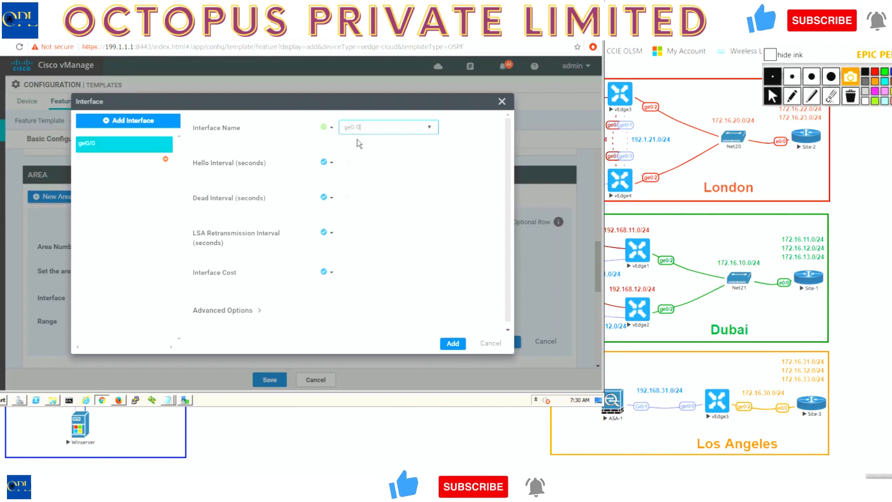
click(453, 343)
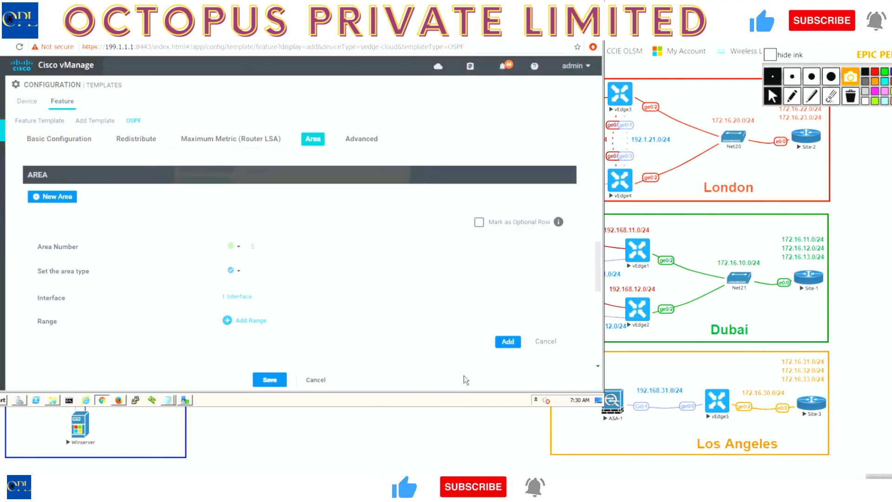
click(512, 341)
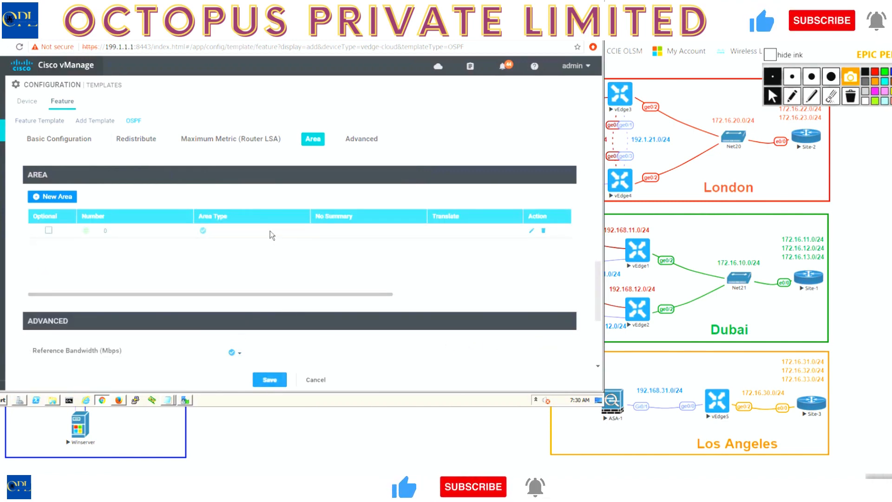
Check the OSPF template's name and description, and save the template.
scroll(270, 231, up, 5)
scroll(270, 231, up, 3)
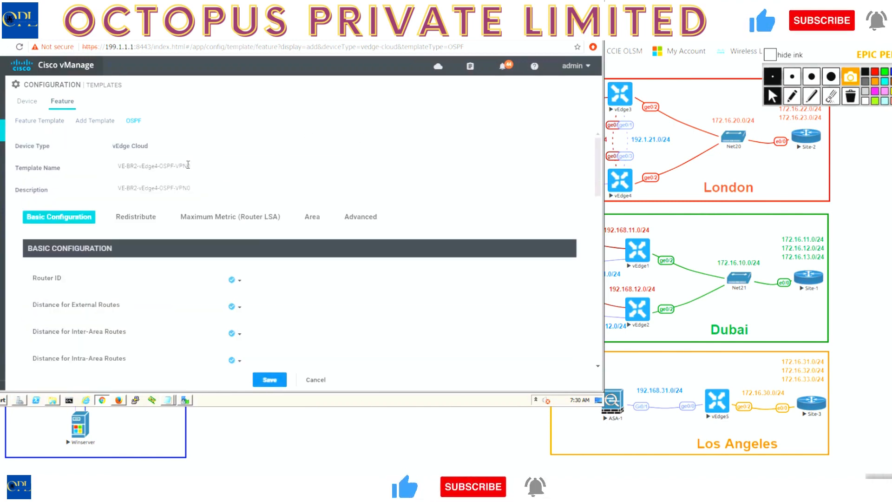
click(269, 380)
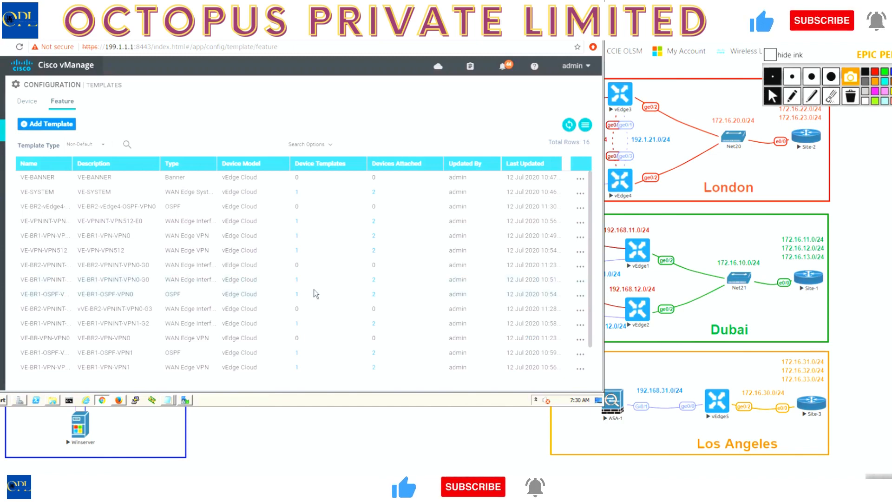
Copy the VE-BR2-vEdge4-OSPF-VPN0 template, using VE-BR2-vEdge3-OSPF-VPN0 as the copy's name and description.
click(582, 209)
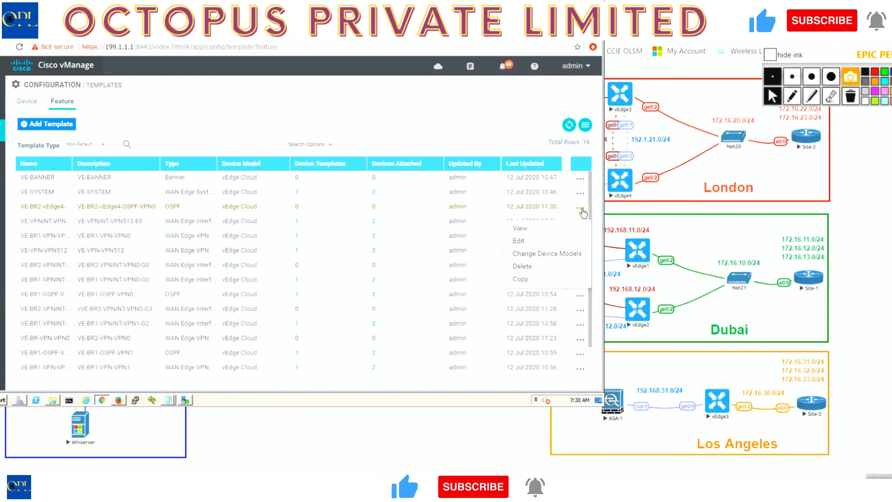
click(531, 280)
click(227, 190)
key(BackSpace)
text(3-OSPF-VPN0)
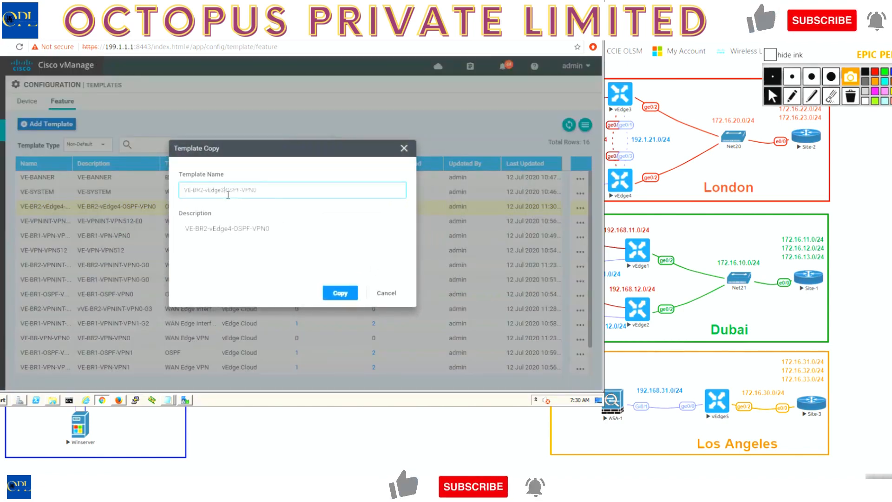
click(231, 228)
key(BackSpace)
text(3)
click(340, 292)
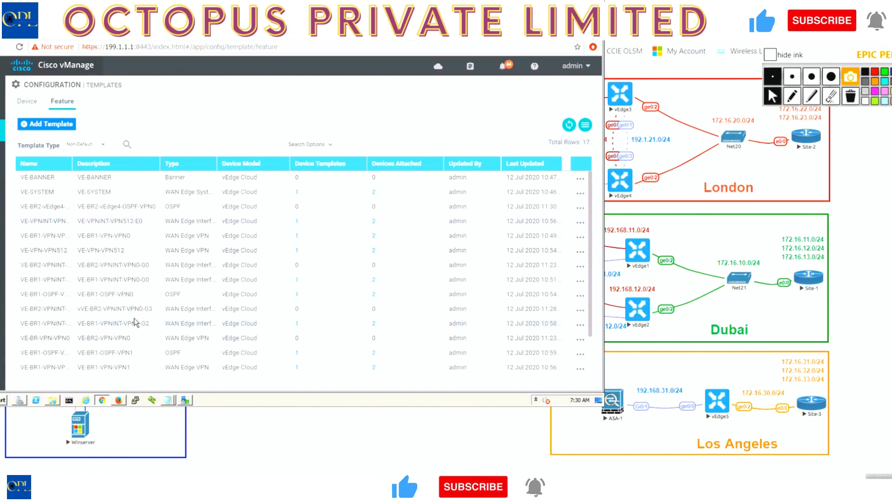
Edit the VE-BR2-vEdge3-OSPF-VPN0 feature template and open its area 0 entry for changes.
scroll(160, 307, down, 1)
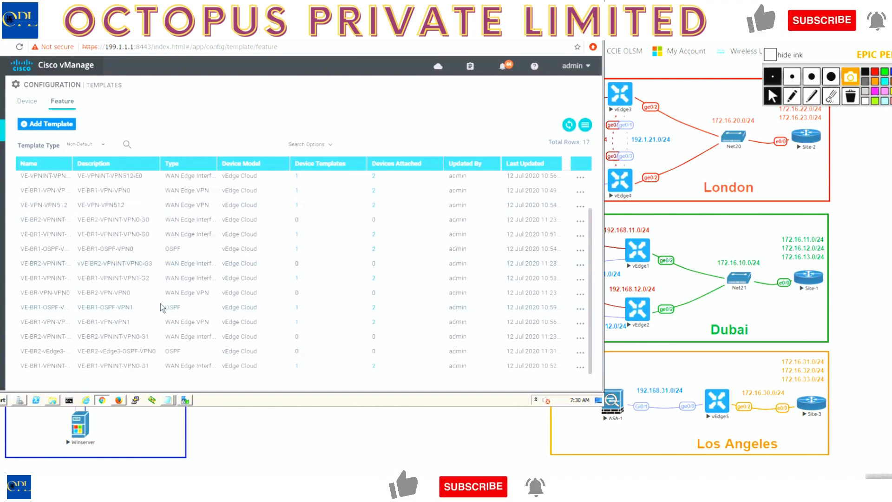
click(580, 353)
click(522, 298)
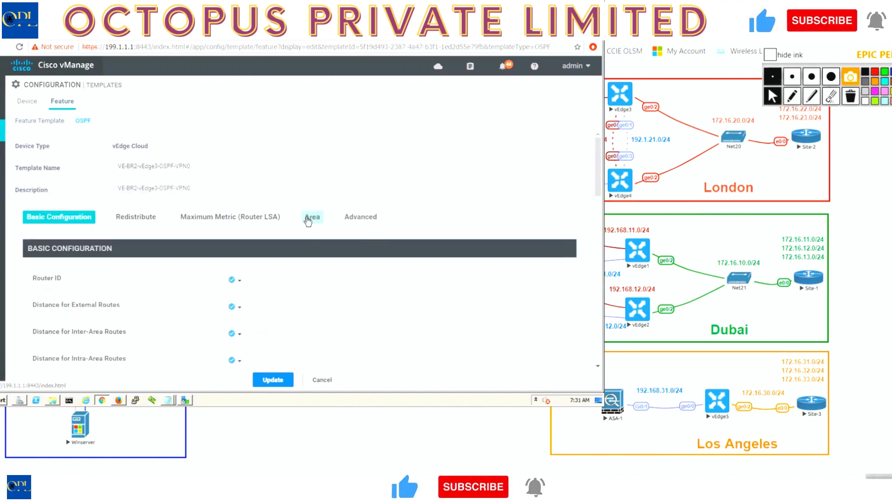
click(307, 220)
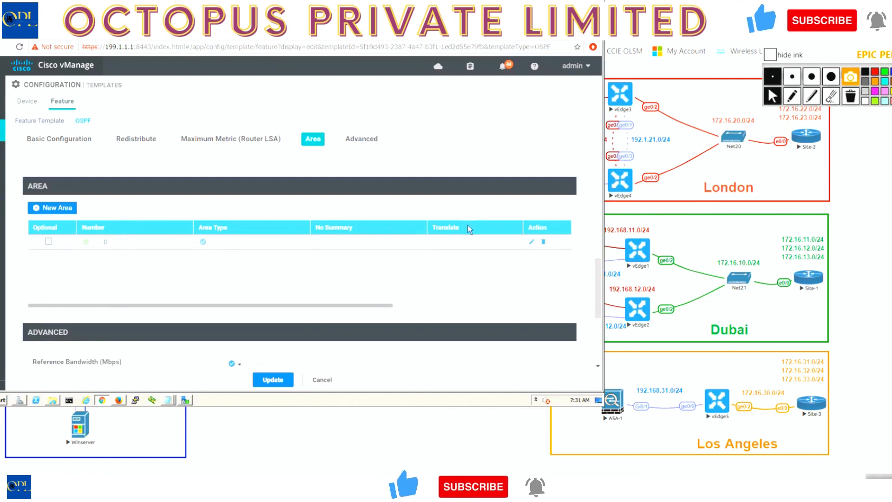
click(531, 241)
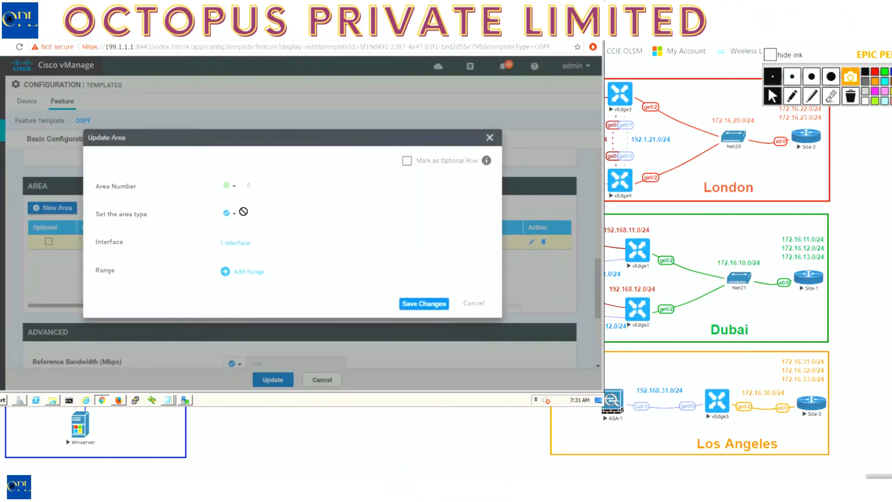
Add ge0/3 as a second interface in OSPF area 0, and update the template.
click(237, 244)
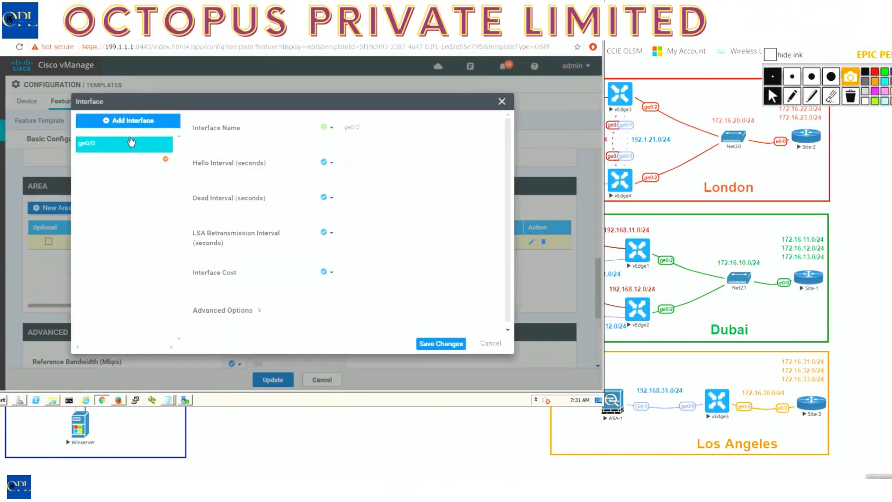
click(110, 121)
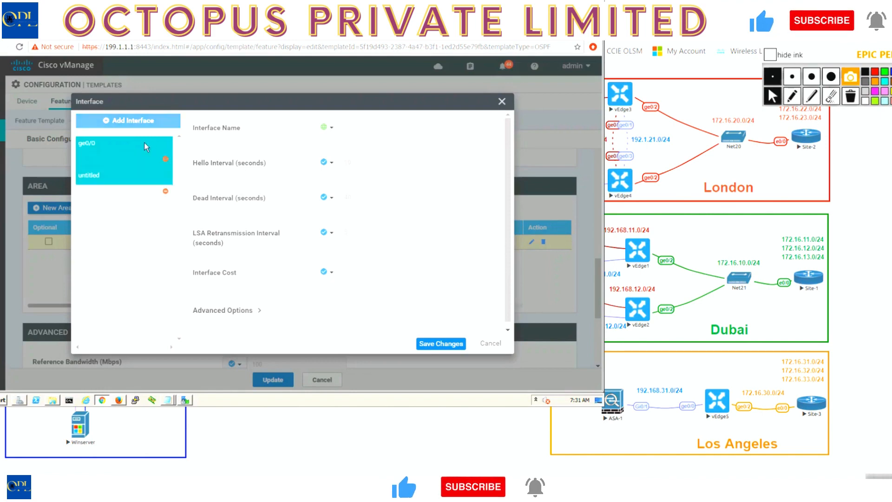
click(352, 130)
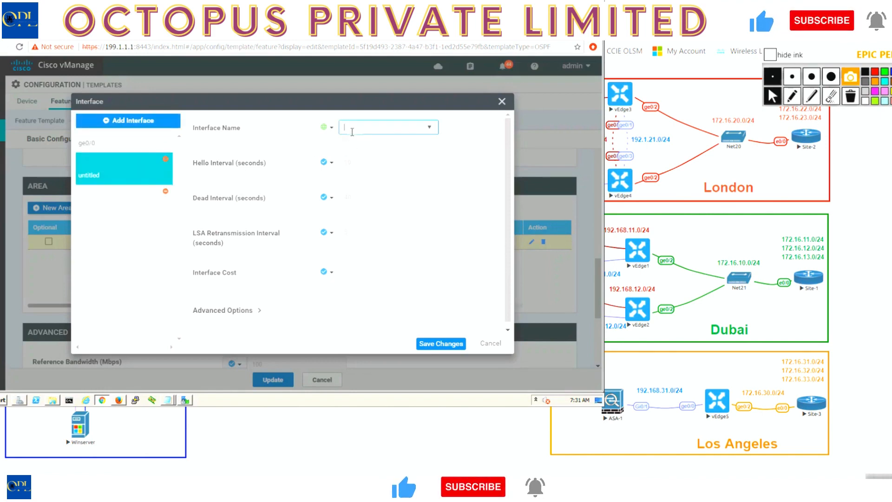
text(ge0/3)
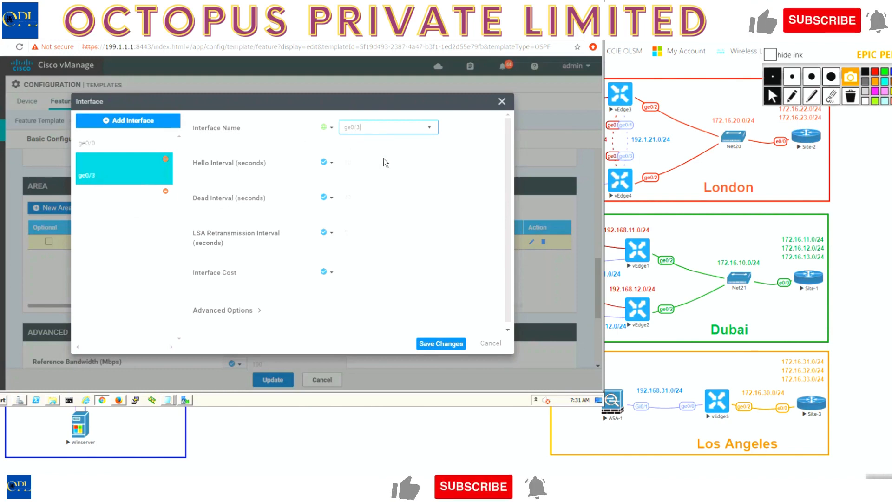
click(436, 343)
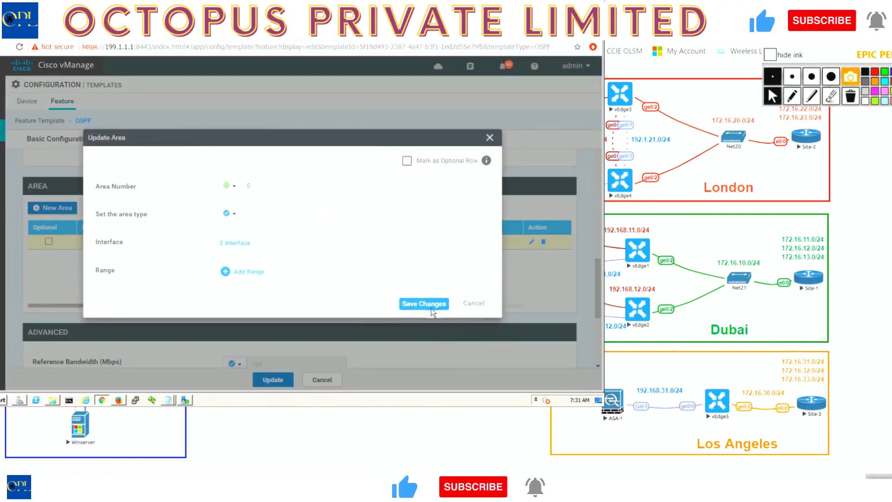
click(431, 309)
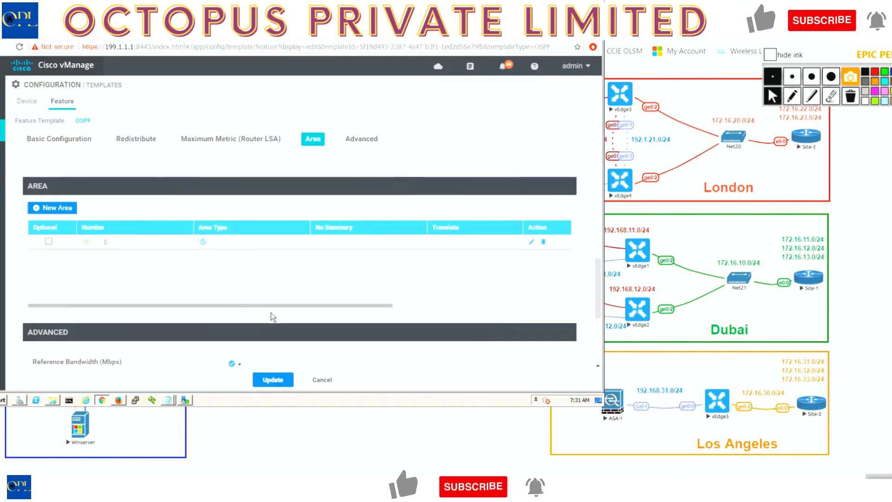
click(277, 383)
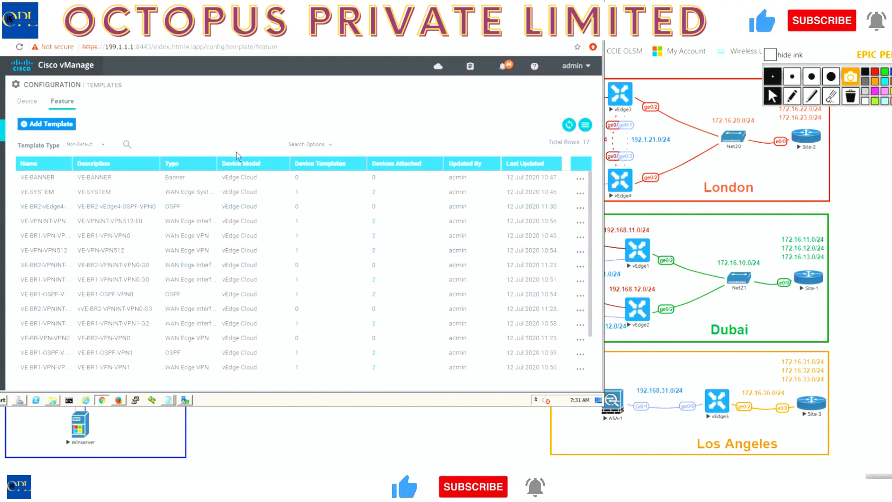
Filter the feature templates by VPN1 and copy VE-BR1-VPN-VPN1, with VE-BR2-VPN-VPN1 as the copy's name and description.
click(162, 144)
text(VPN1)
key(Return)
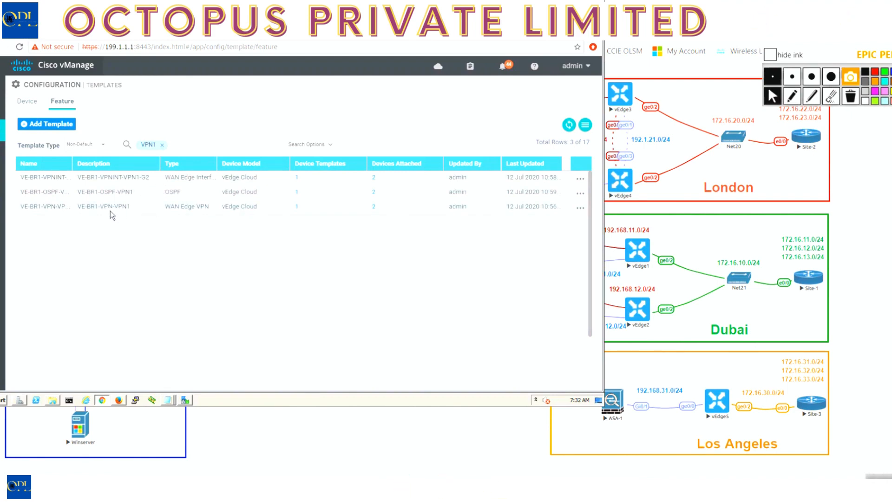
click(579, 209)
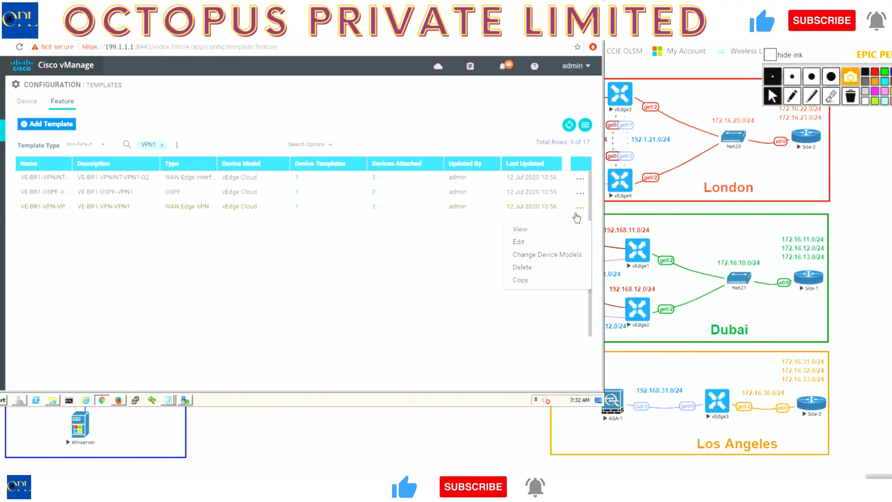
click(520, 280)
click(252, 189)
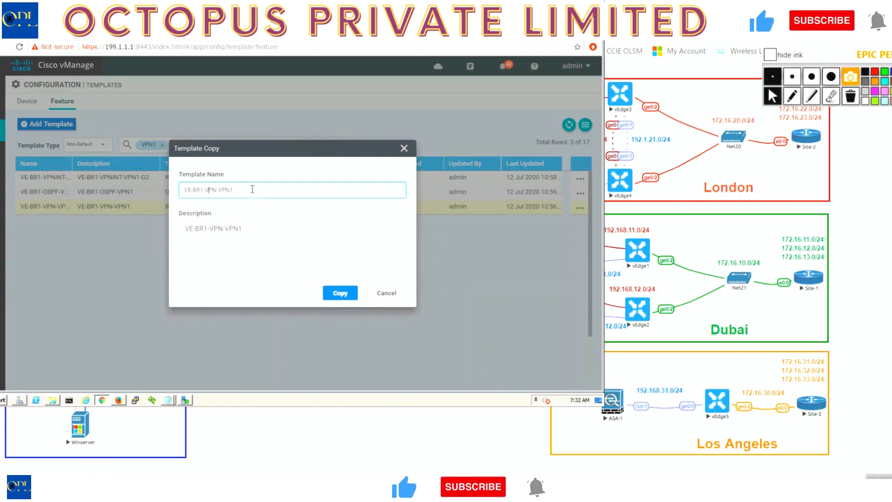
click(207, 227)
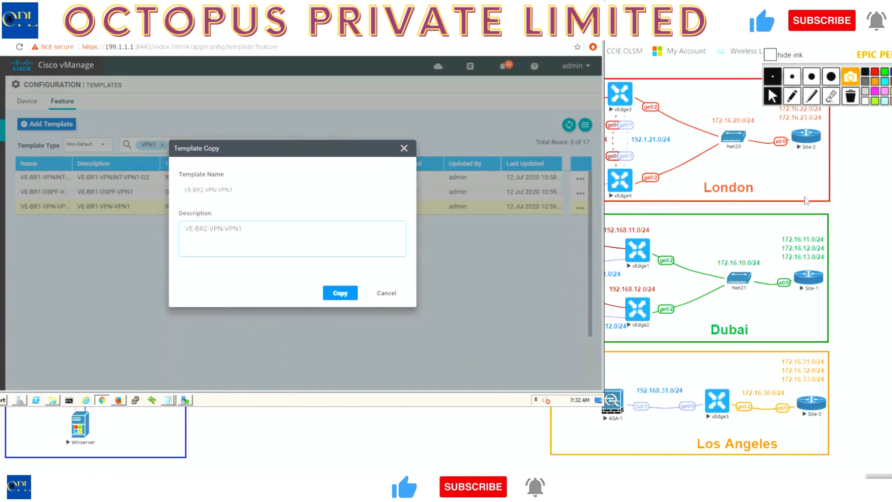
click(341, 295)
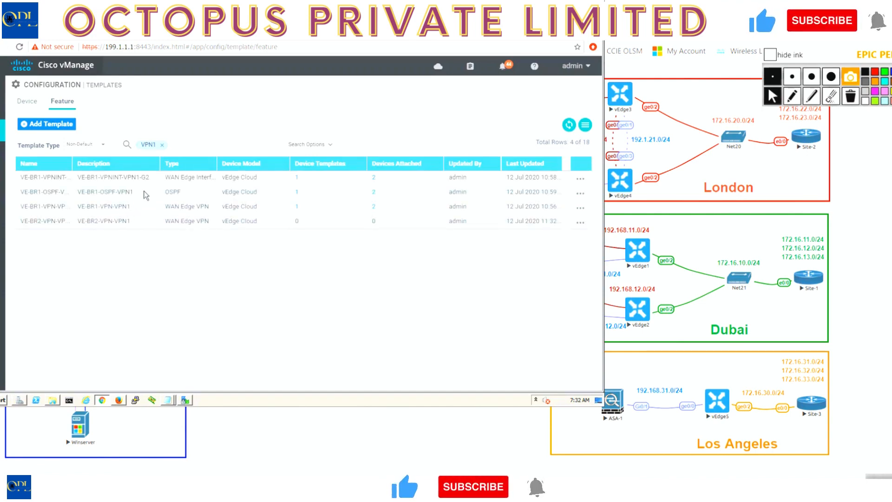
Copy the VE-BR1-VPNINT-VPN1-G2 template, using VE-BR2-VPNINT-VPN1-G2 as the copy's name and description.
click(579, 181)
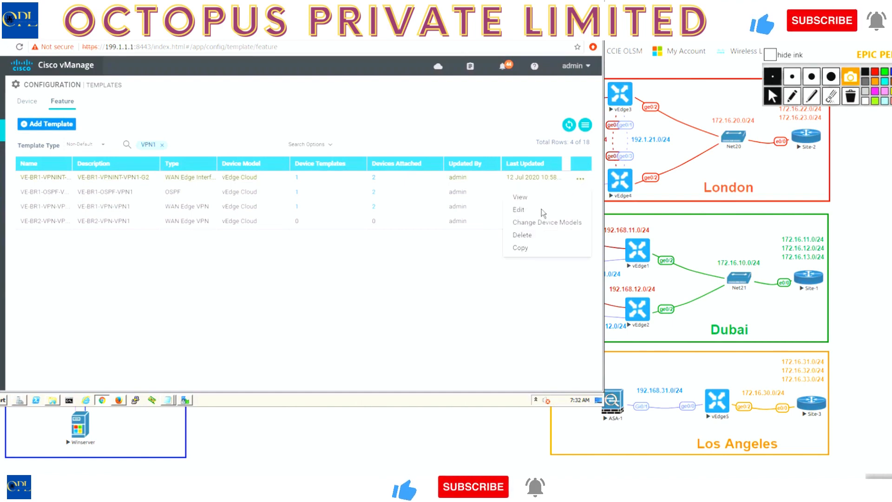
click(528, 249)
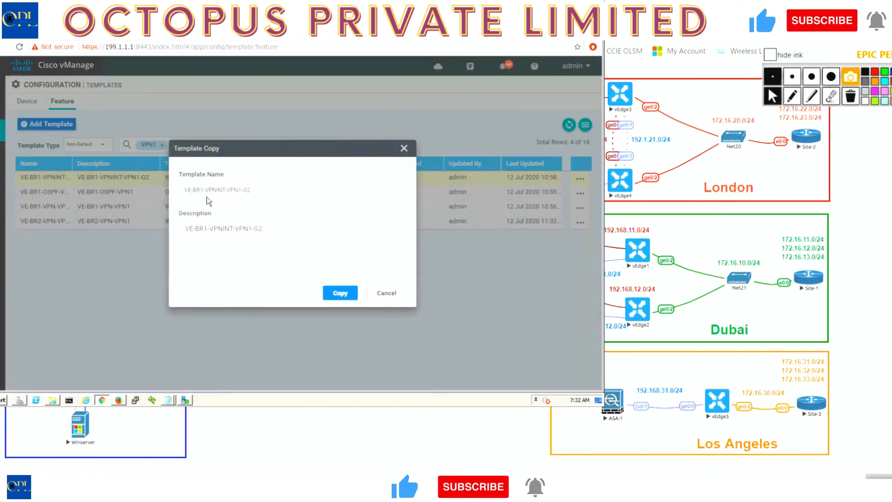
click(203, 191)
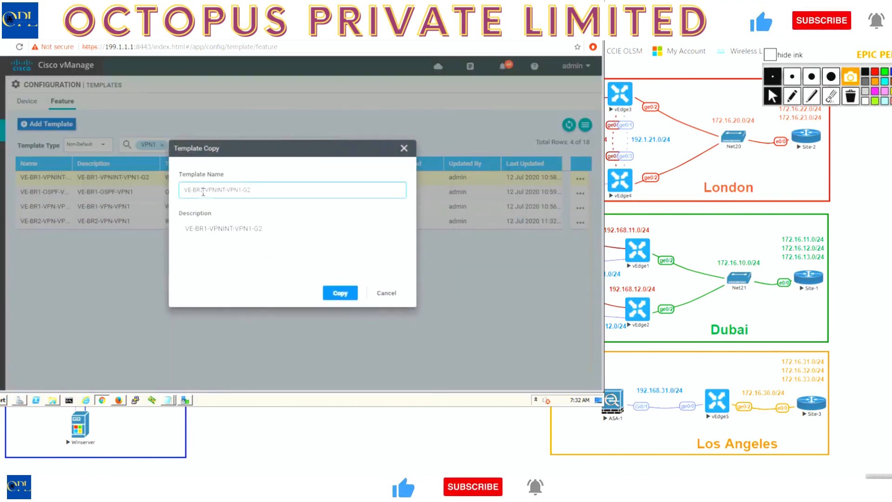
click(207, 231)
key(BackSpace)
text(2)
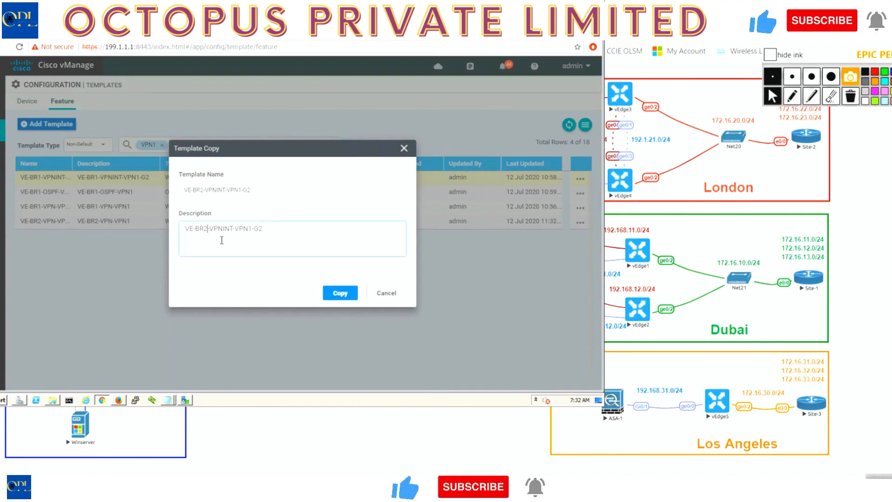
click(336, 291)
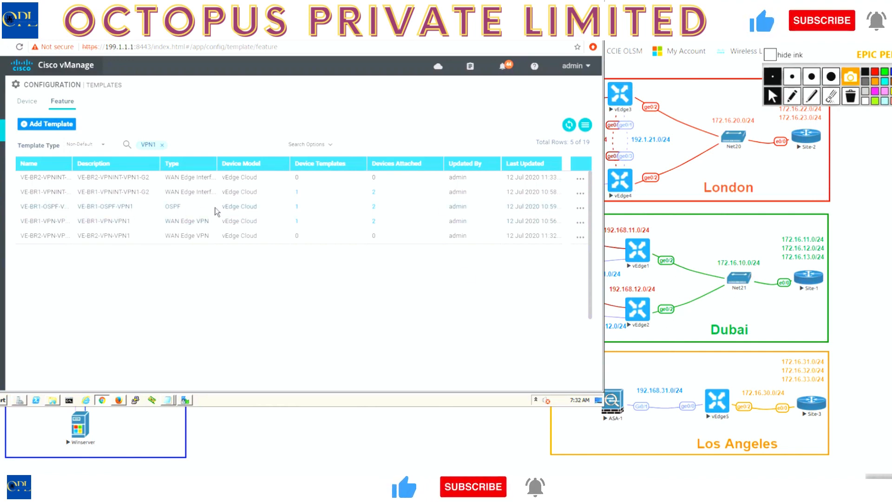
Copy the VE-BR1-OSPF-VPN1 template, using VE-BR2-OSPF-VPN1 as the copy's name and description.
click(580, 208)
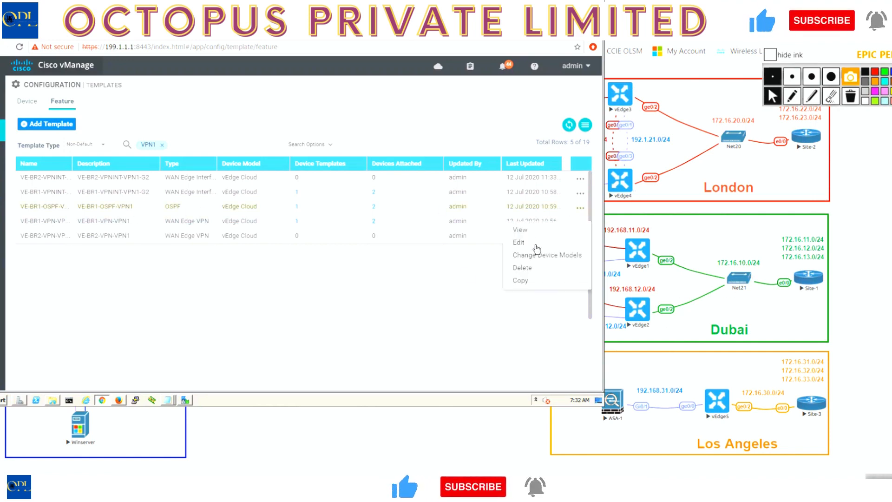
click(529, 281)
click(201, 189)
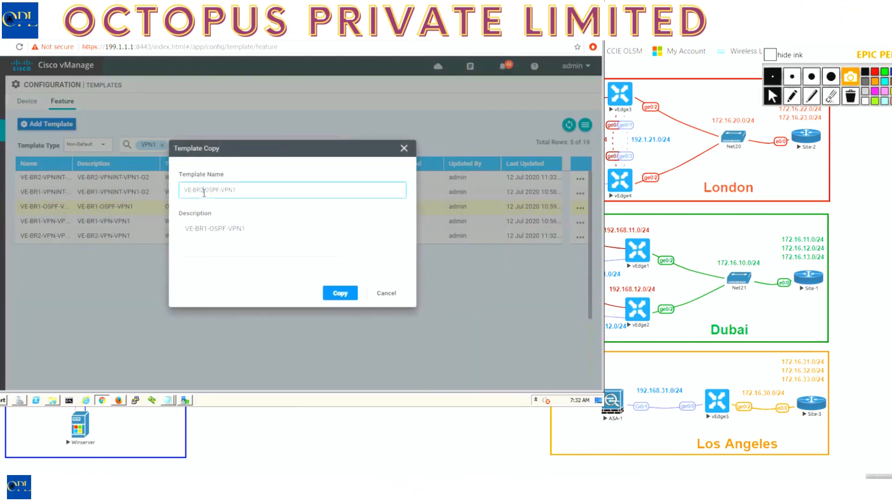
click(207, 227)
key(BackSpace)
text(2)
click(354, 295)
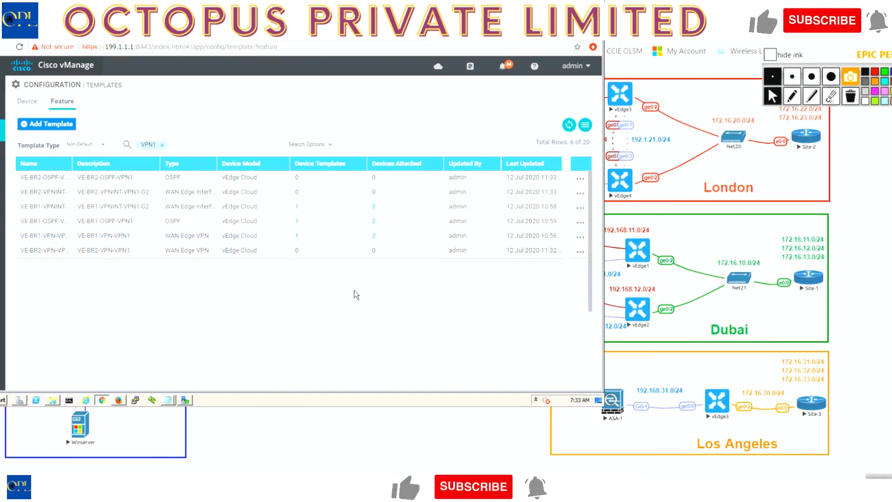
Copy the existing device template's full name, and create a device template from feature templates for the vEdge Cloud model.
click(25, 103)
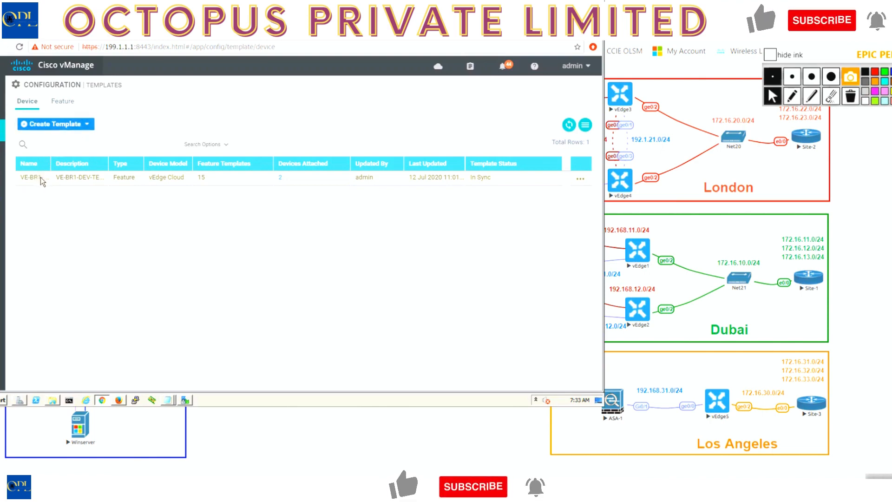
drag(52, 163, 154, 163)
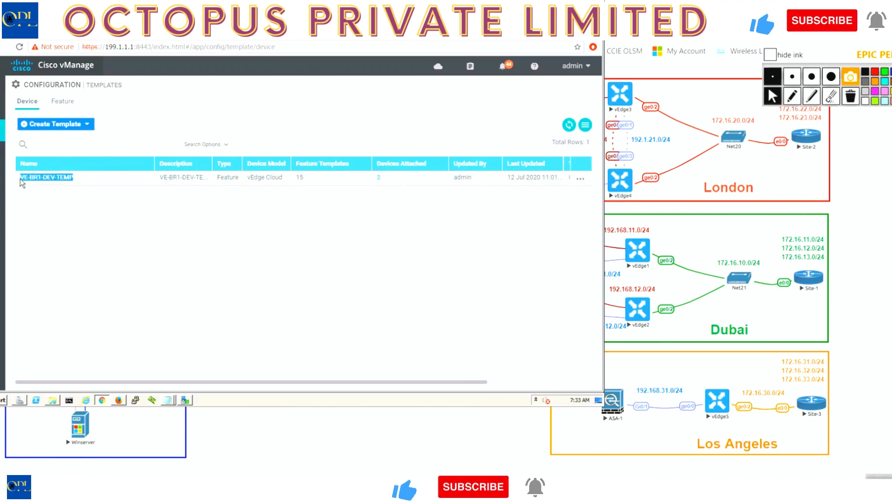
click(72, 124)
click(82, 145)
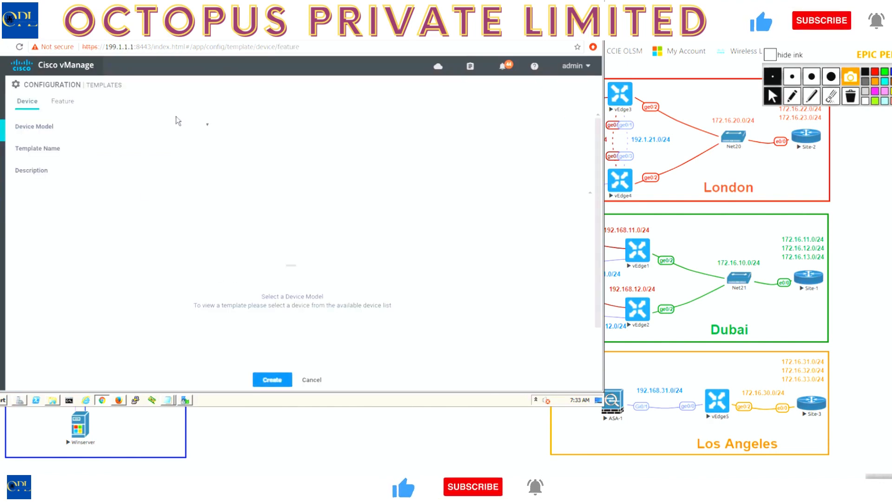
click(205, 124)
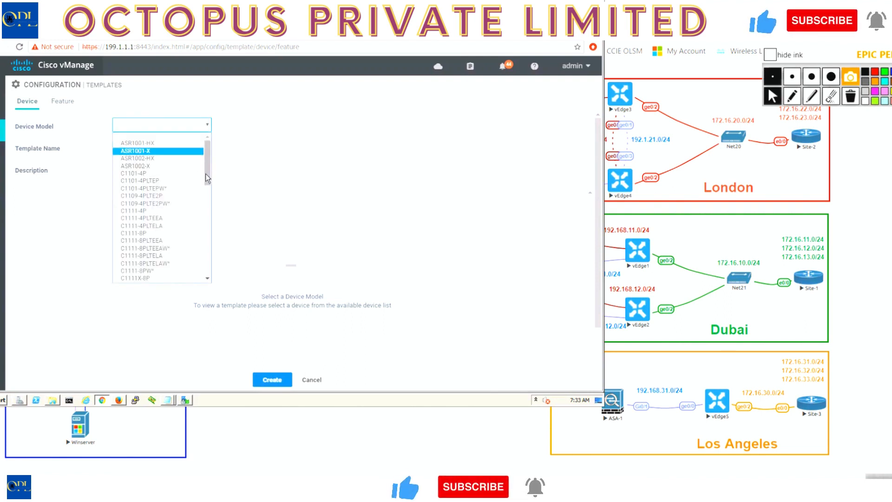
drag(205, 174, 210, 277)
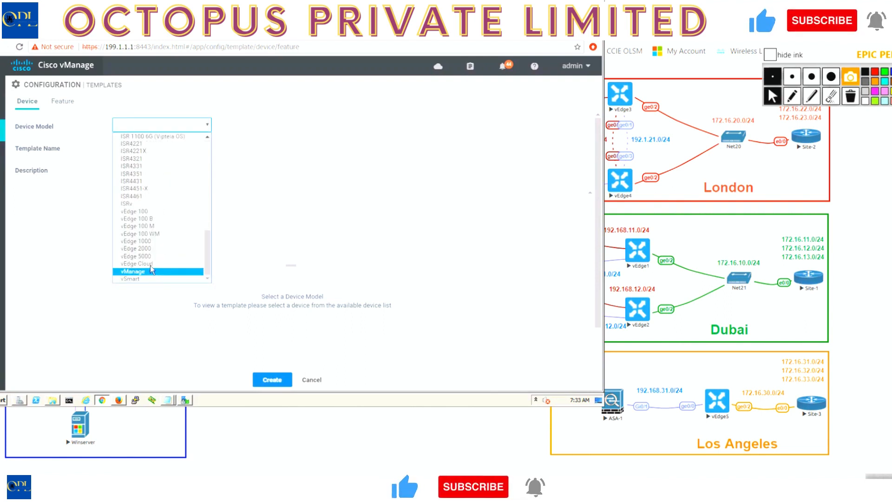
click(282, 300)
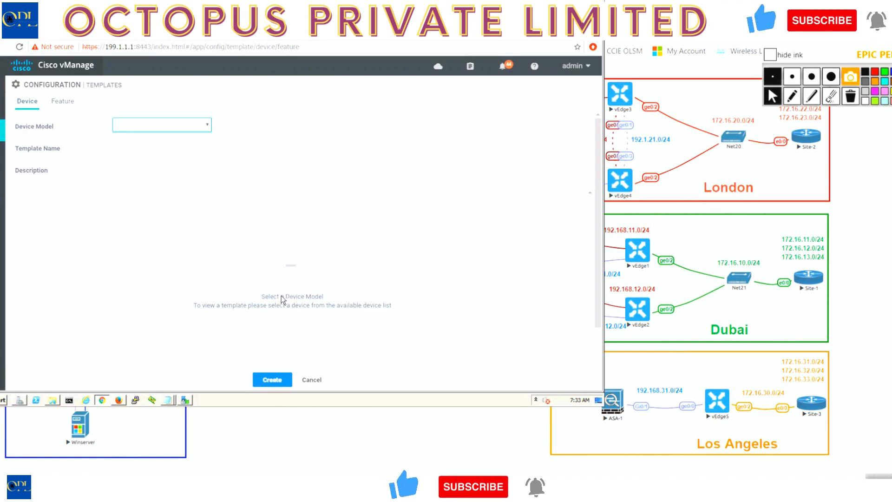
Enter VE-BR2-vEdge3-DEV-TEMP as both the name and the description of the new device template.
click(199, 148)
key(ctrl+v)
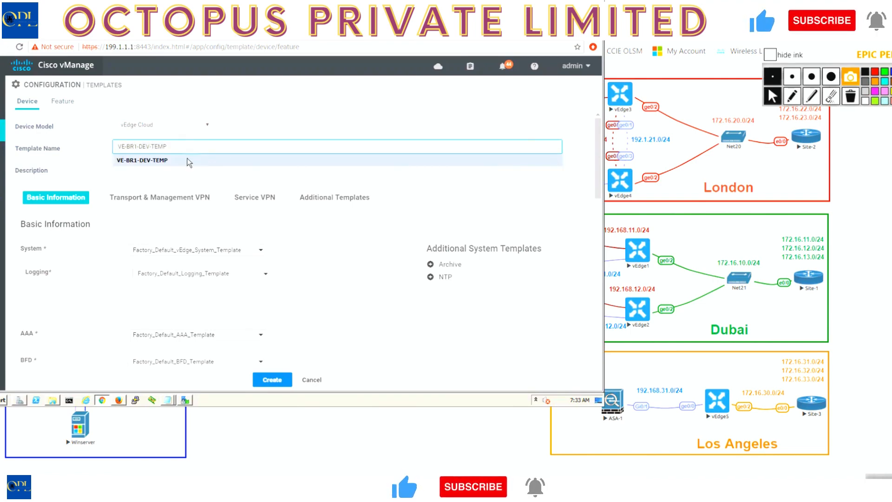
key(Left)
key(Left)
key(Left)
key(BackSpace)
text(2-vEdge3-)
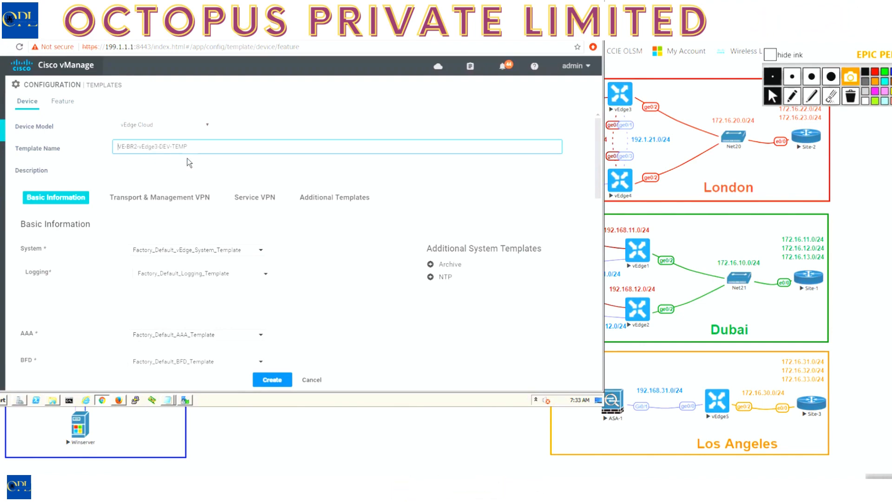
key(ctrl+a)
key(ctrl+c)
key(Tab)
key(ctrl+v)
click(251, 250)
click(161, 280)
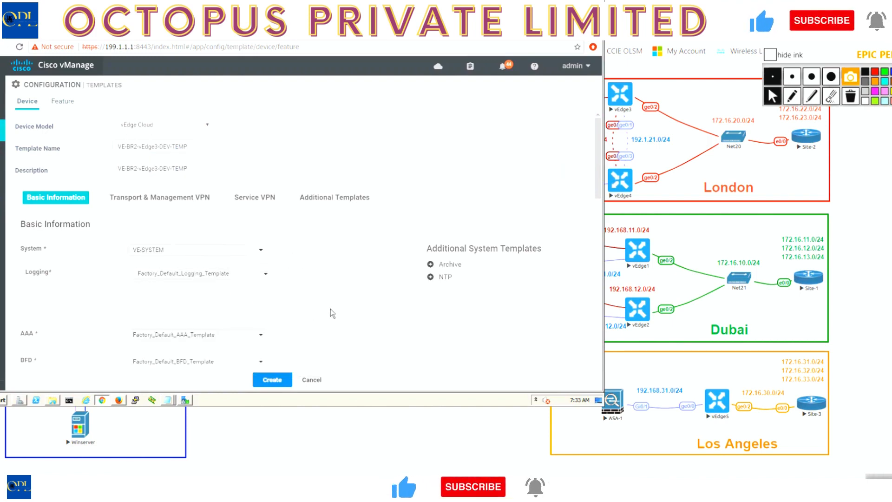
scroll(331, 309, down, 4)
scroll(330, 309, down, 1)
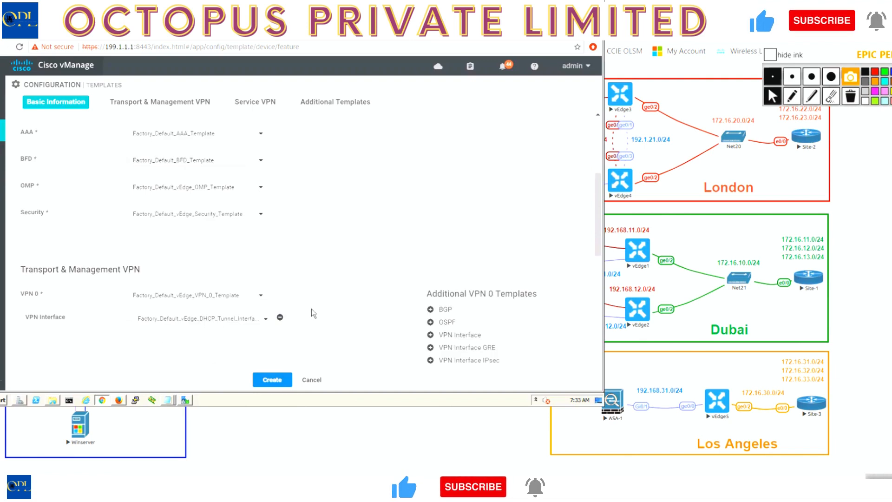
click(199, 297)
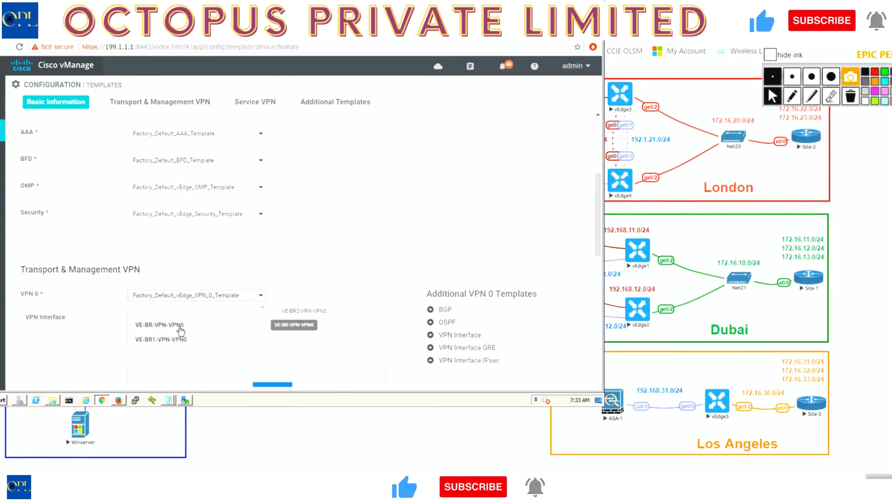
scroll(180, 331, down, 4)
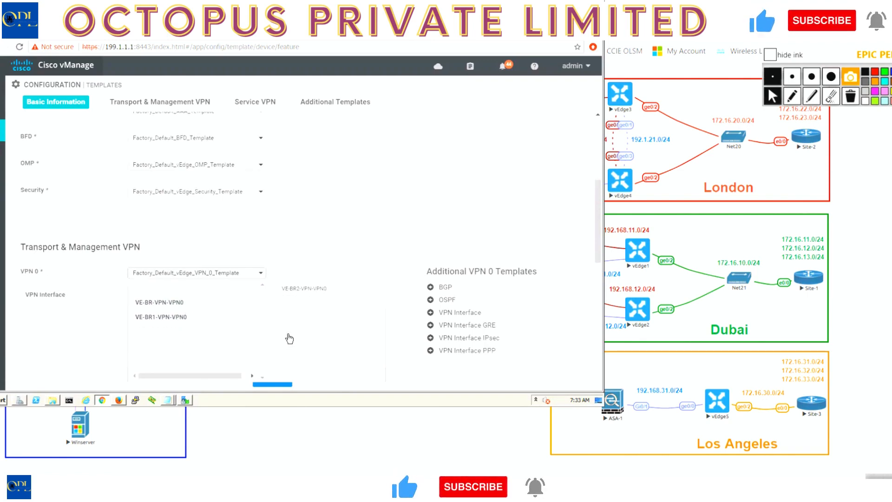
click(310, 381)
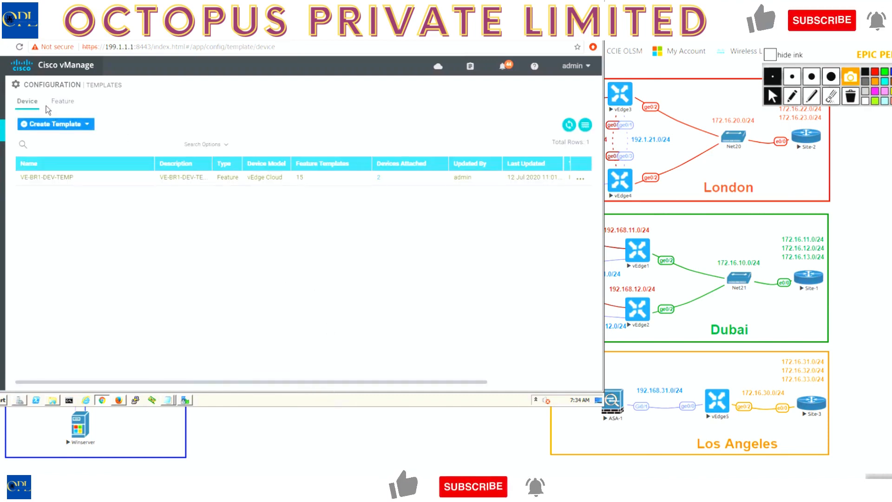
Filter the feature templates by BR and, after clearing that filter, by VPN0 to check the VPN 0 template names.
click(58, 107)
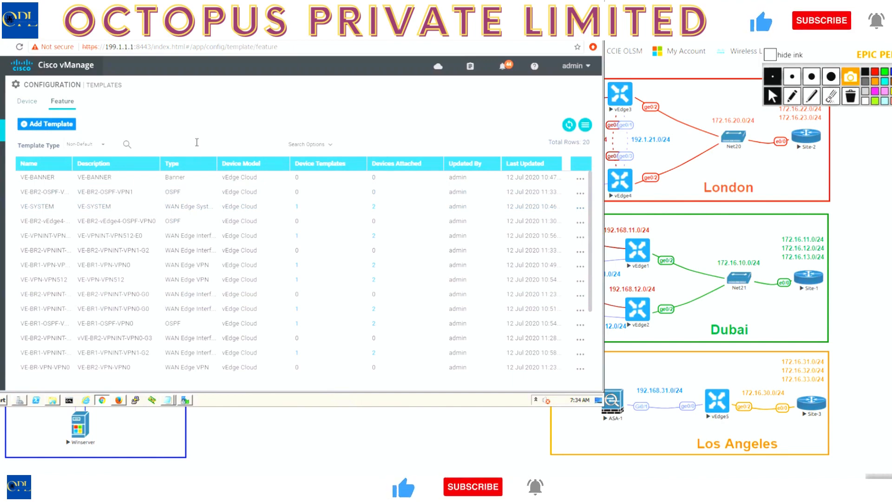
key(Return)
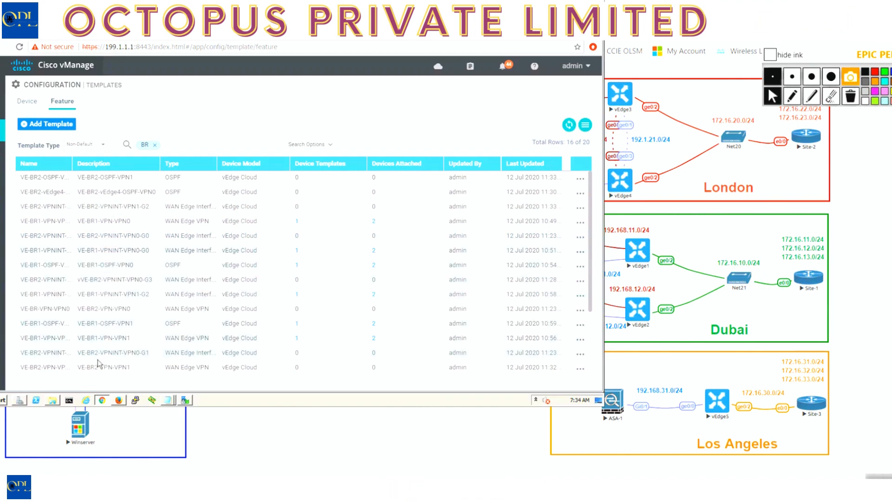
key(BackSpace)
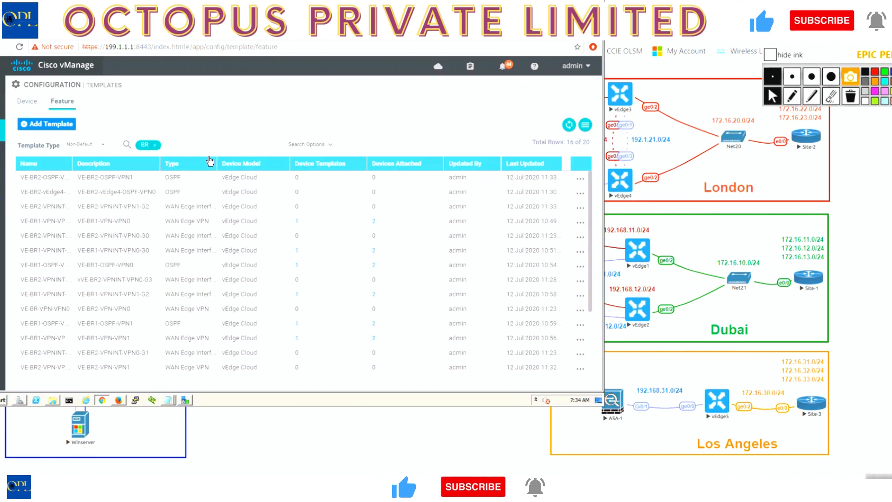
key(BackSpace)
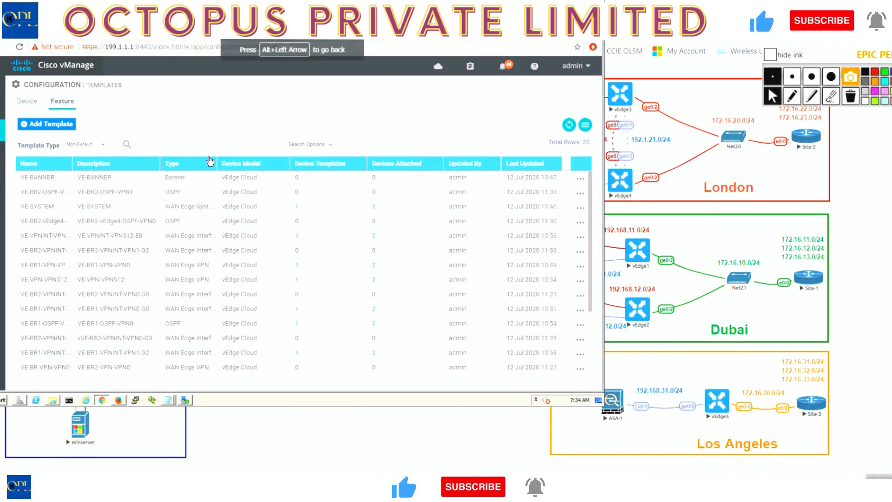
text(VPN0)
key(Return)
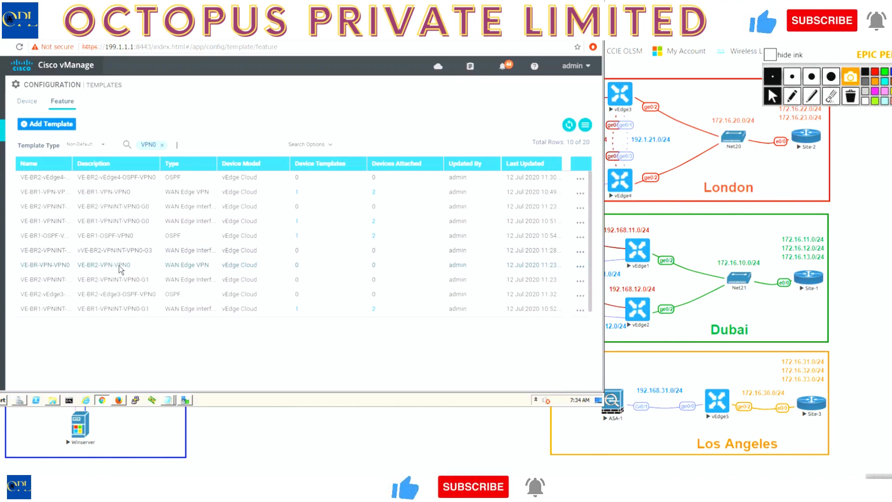
Create a device template from feature templates for the vEdge Cloud model.
click(21, 103)
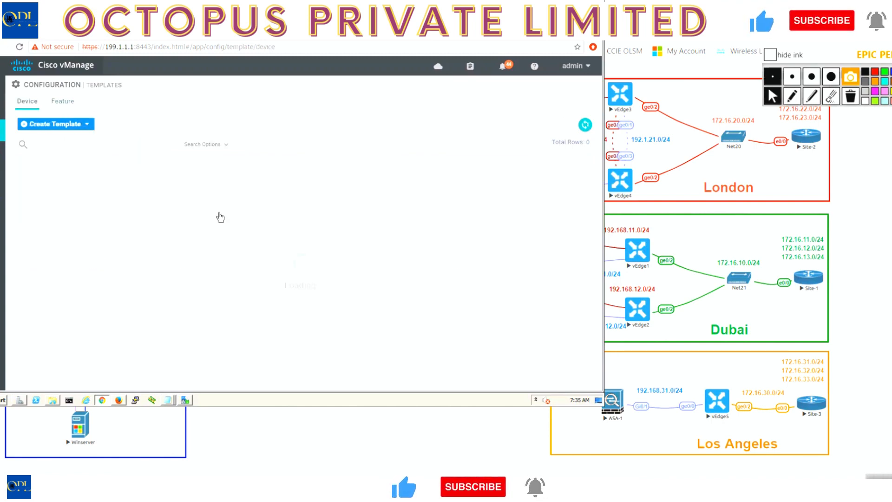
click(87, 123)
click(67, 142)
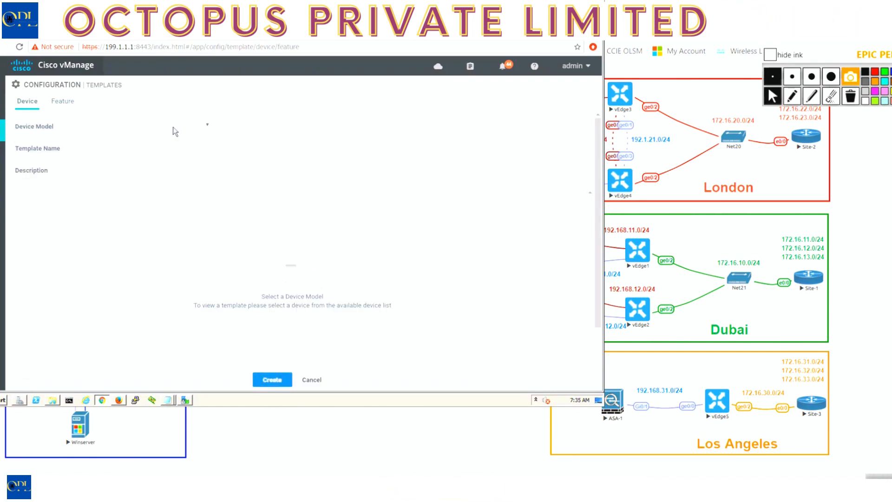
click(174, 127)
drag(208, 155, 210, 289)
click(150, 263)
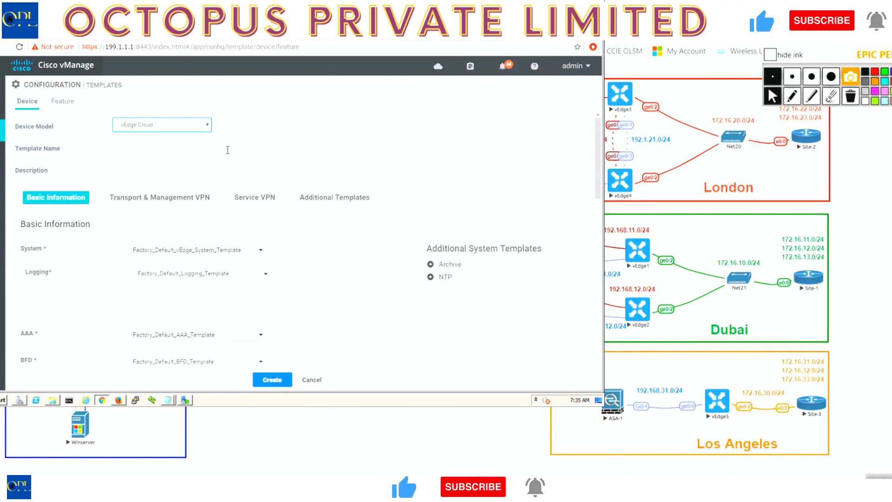
Set both the name and the description of the device template to VE-BR2-vEdge3-DEV-TEMP.
click(228, 150)
key(ctrl+v)
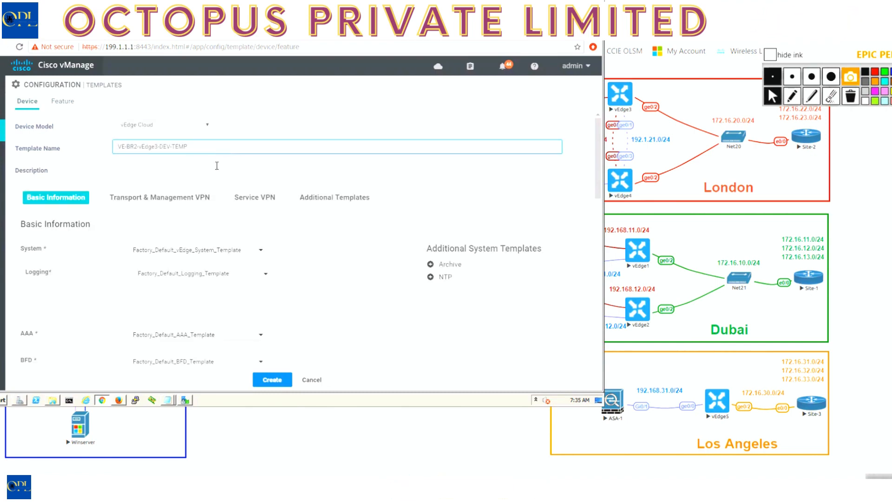
click(216, 165)
key(ctrl+v)
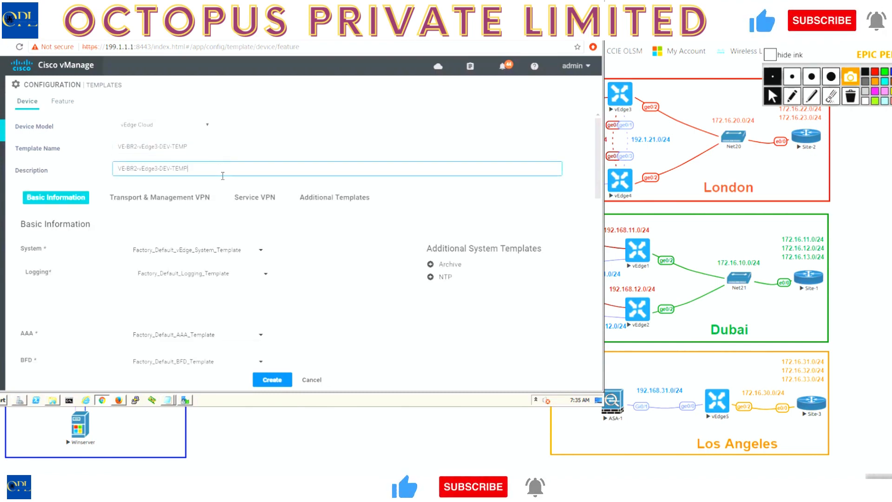
Assign VE-SYSTEM as the System template and VE-BR-VPN-VPN0 as the VPN 0 template.
click(206, 253)
click(168, 284)
scroll(260, 334, down, 3)
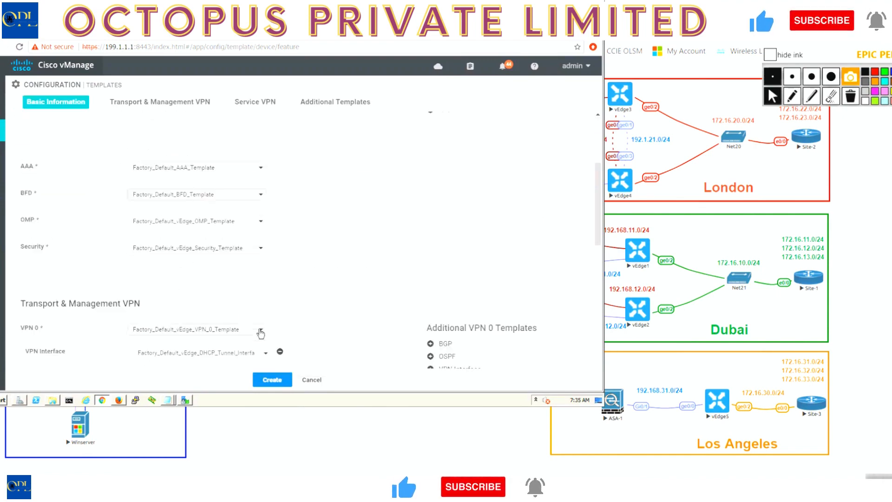
scroll(260, 333, down, 1)
click(231, 296)
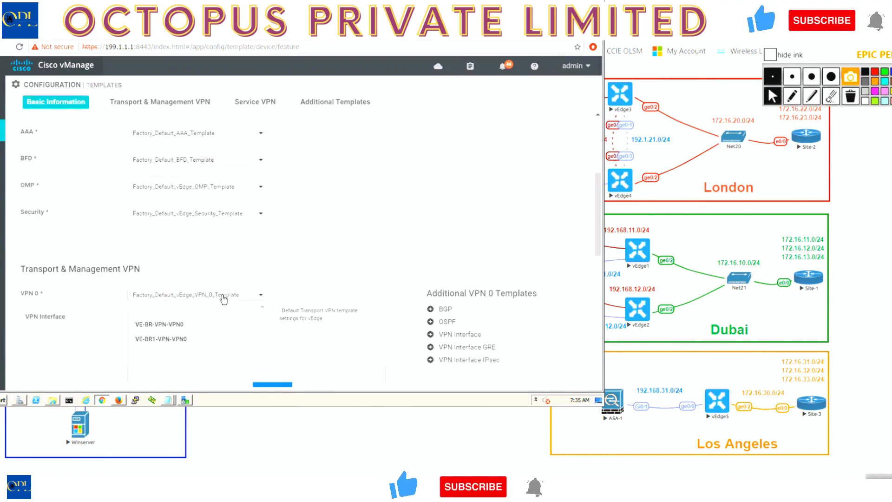
click(179, 330)
Give VPN 0 three VPN interfaces using VE-BR2-VPNINT-VPN0-G0, VE-BR2-VPNINT-VPN0-G1 and VE-BR2-VPNINT-VPN0-G3.
scroll(299, 293, down, 2)
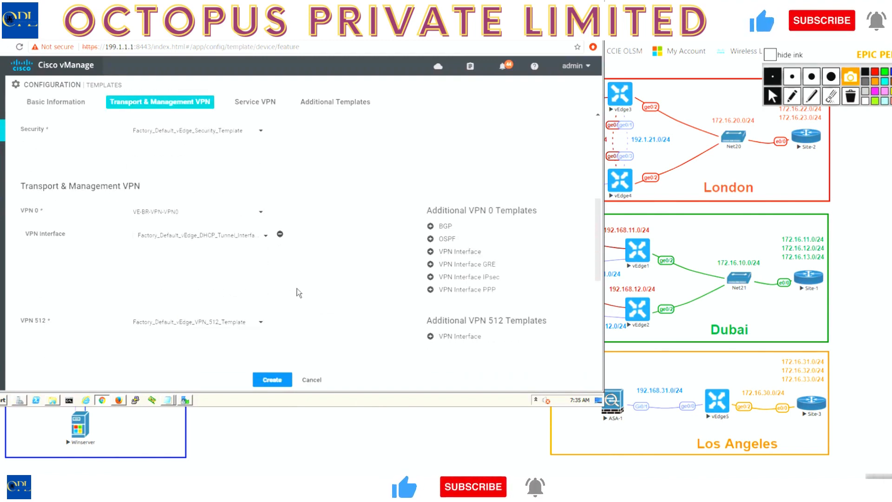
click(187, 236)
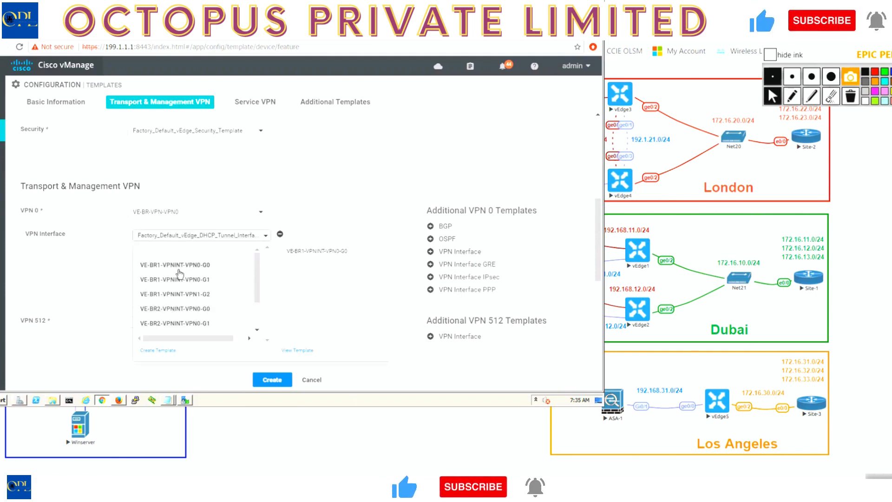
click(186, 309)
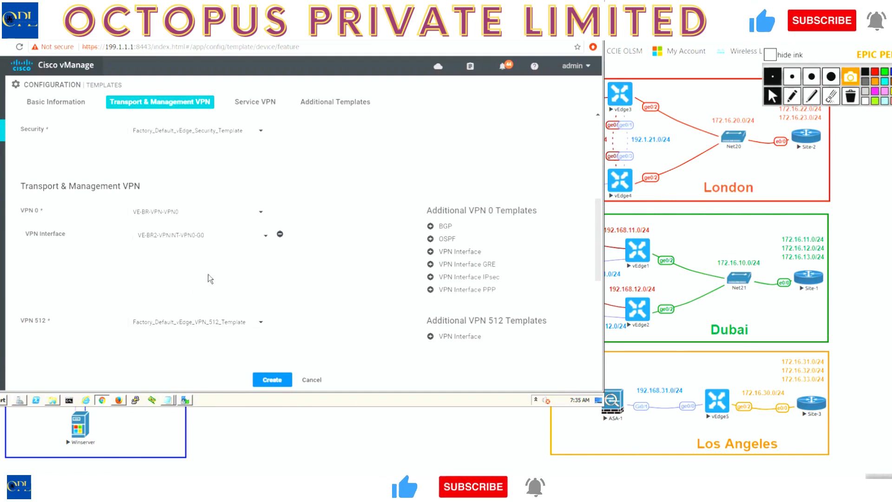
click(460, 252)
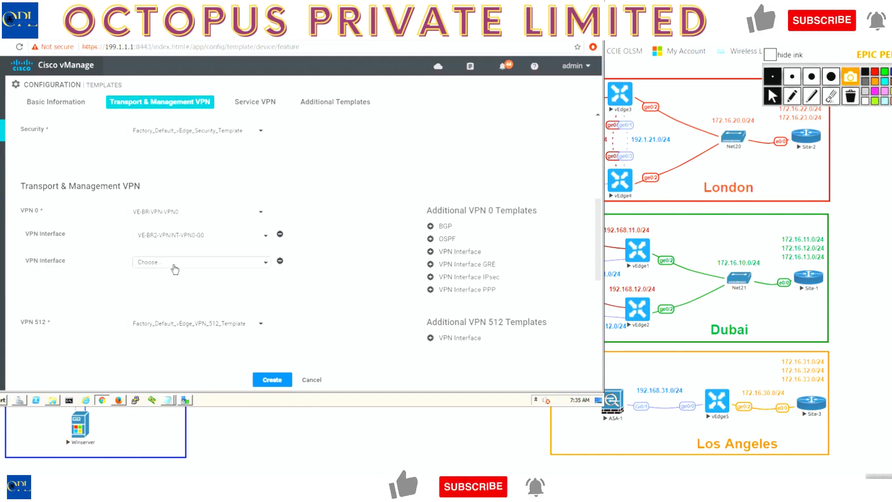
click(174, 267)
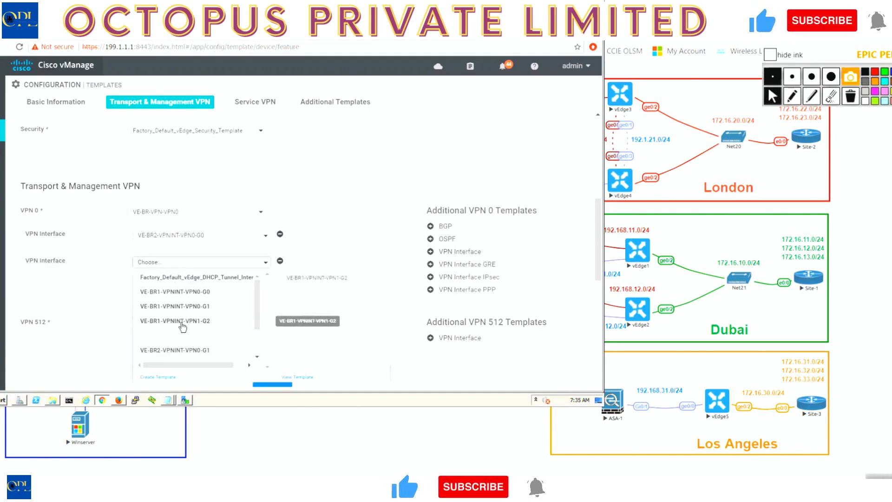
click(190, 351)
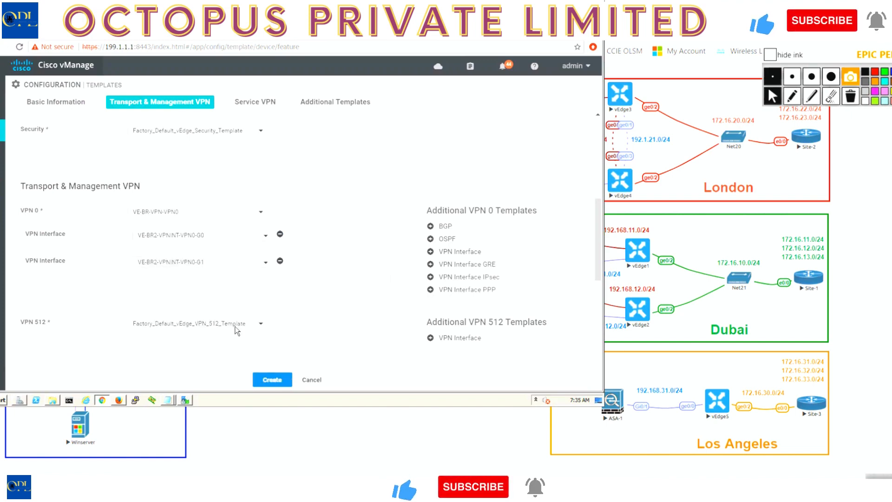
click(461, 252)
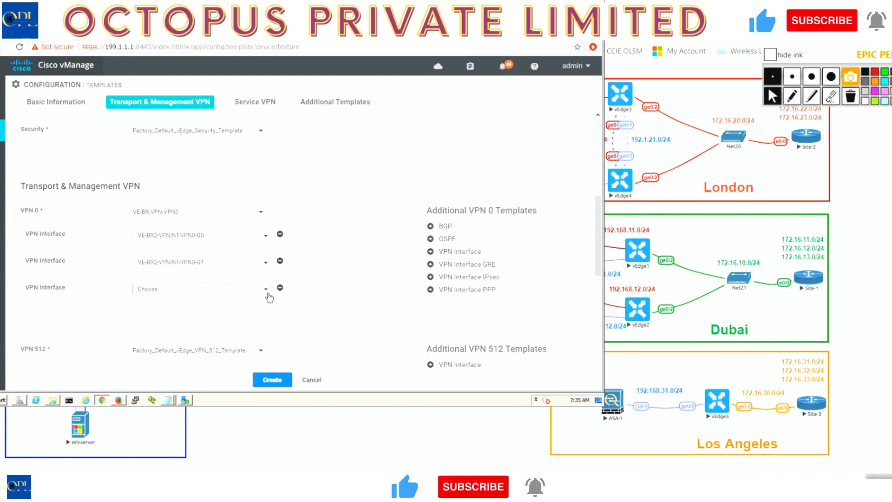
click(267, 290)
scroll(242, 346, down, 1)
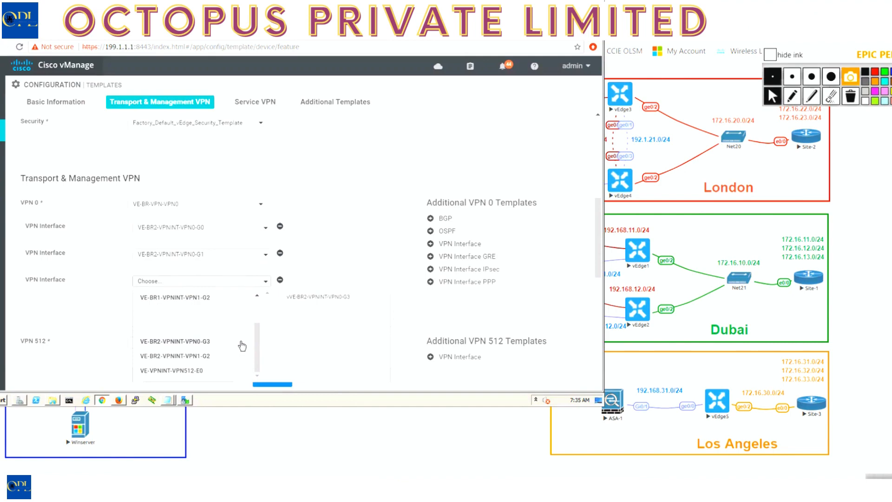
click(213, 344)
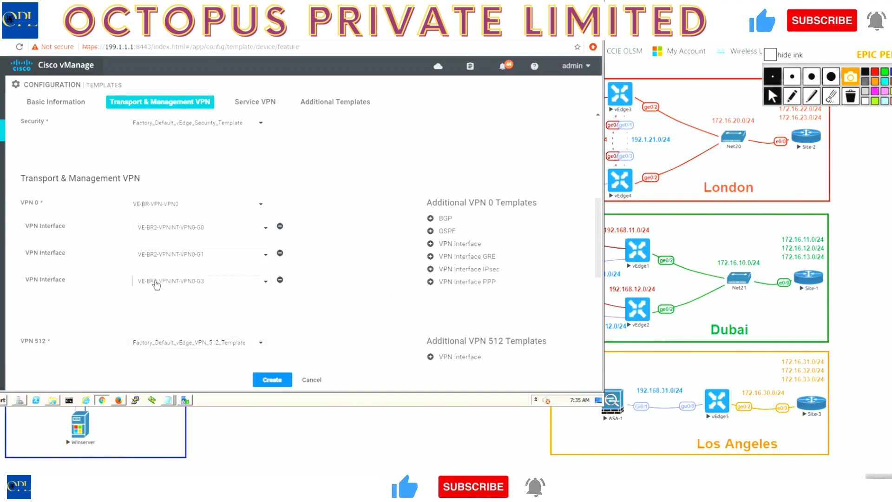
Add OSPF to VPN 0 using the VE-BR2-vEdge3-OSPF-VPN0 template.
click(446, 231)
click(212, 231)
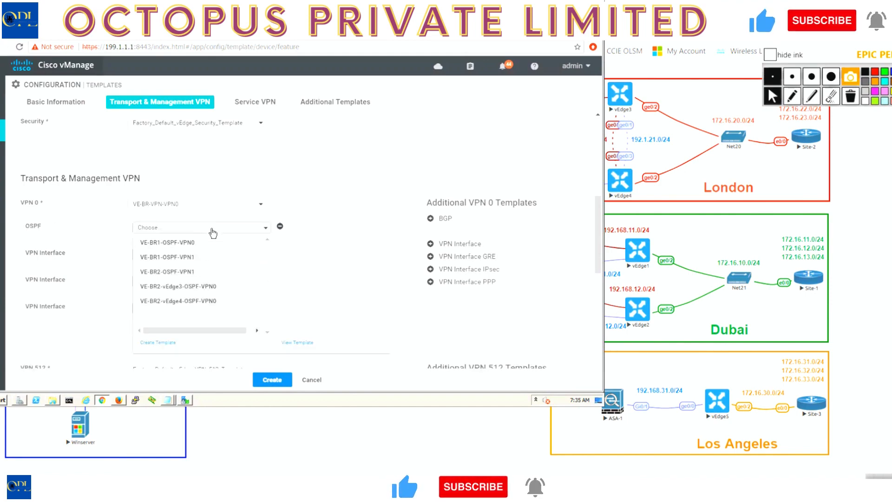
click(204, 287)
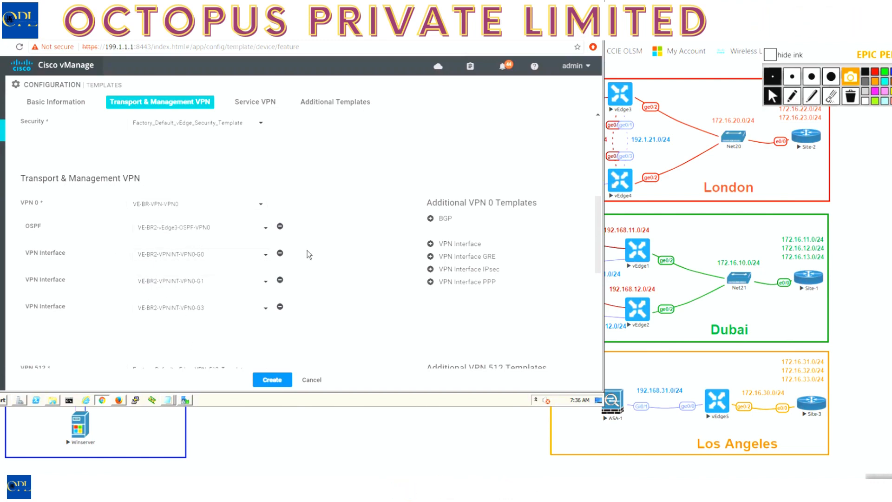
Set the VPN 512 template to VE-VPN-VPN512 and add a VPN interface to it using VE-VPNINT-VPN512-E0.
scroll(307, 253, down, 3)
click(217, 247)
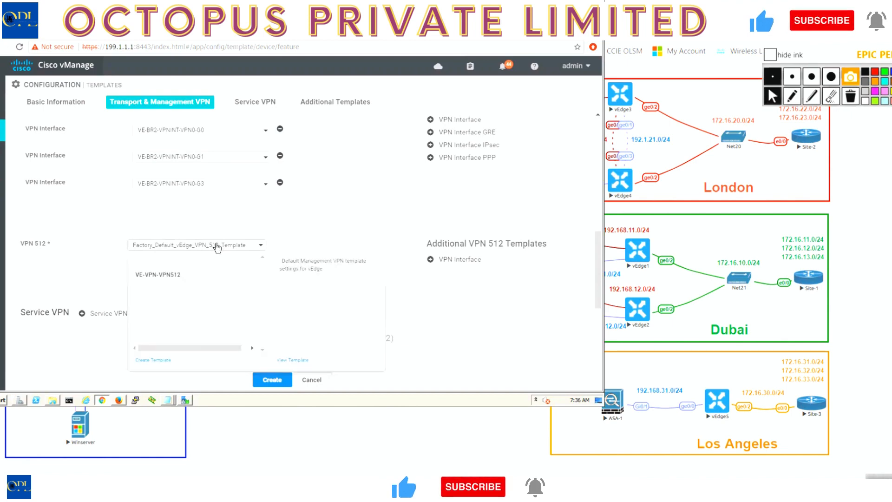
click(176, 275)
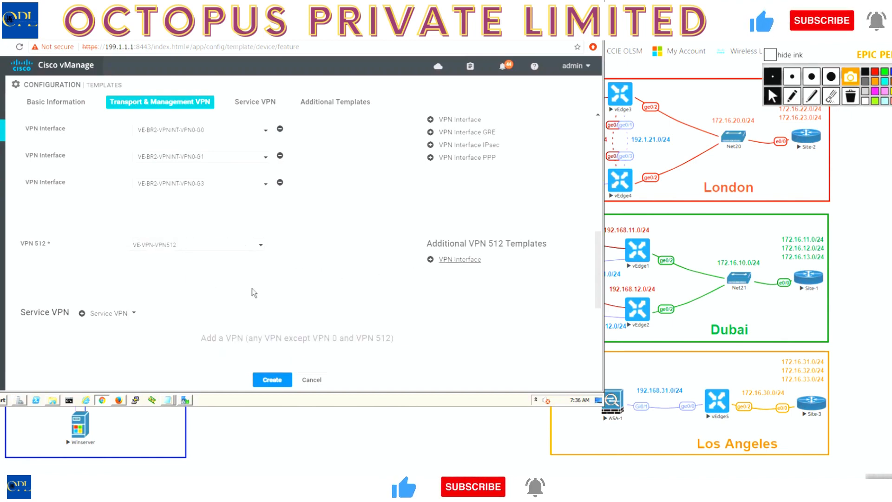
click(177, 269)
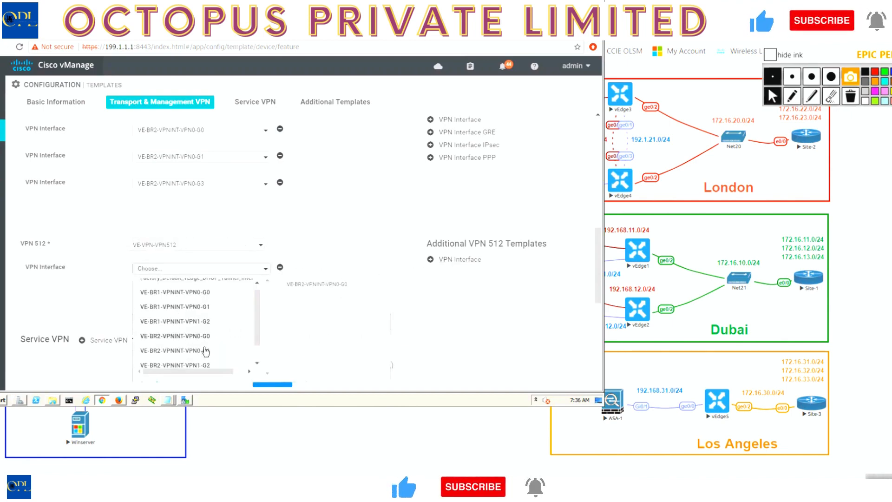
scroll(205, 351, down, 3)
click(204, 357)
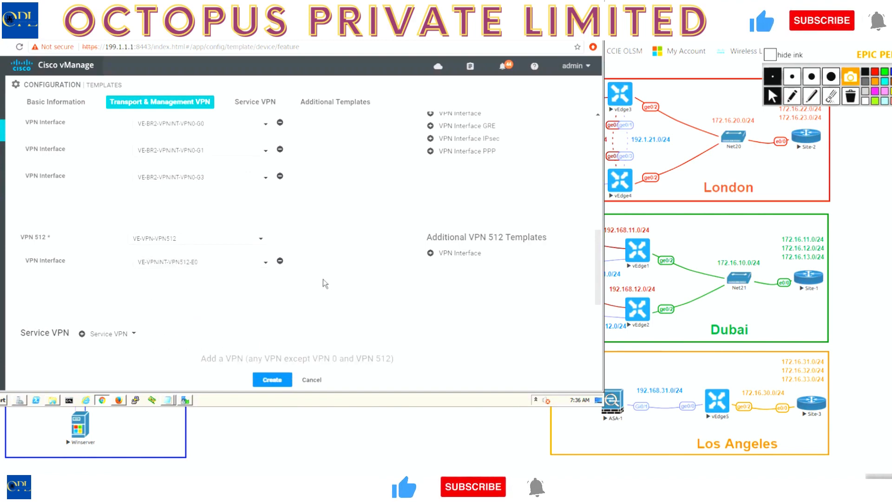
Add one service VPN and assign it the VE-BR2-VPN-VPN1 template.
scroll(322, 279, down, 5)
click(81, 140)
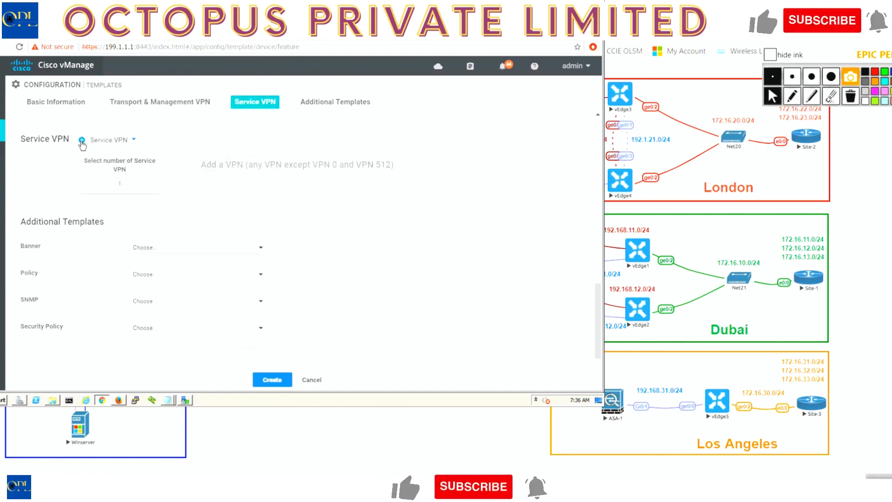
click(181, 200)
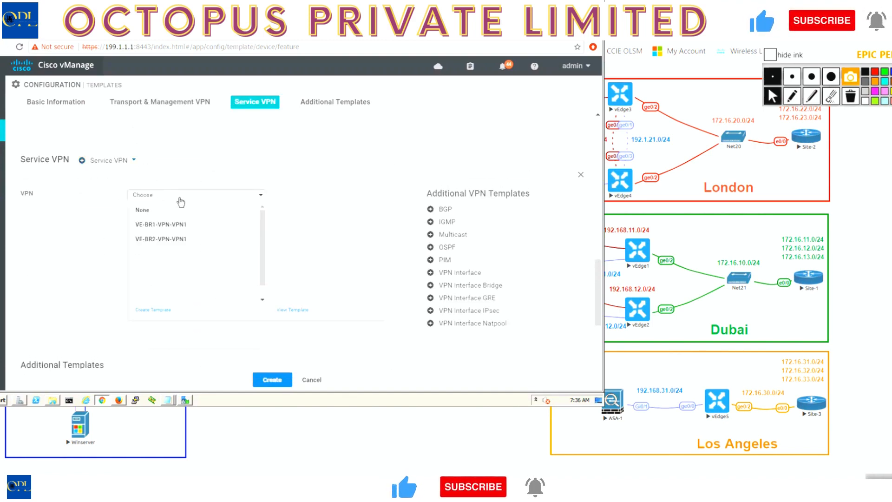
click(173, 240)
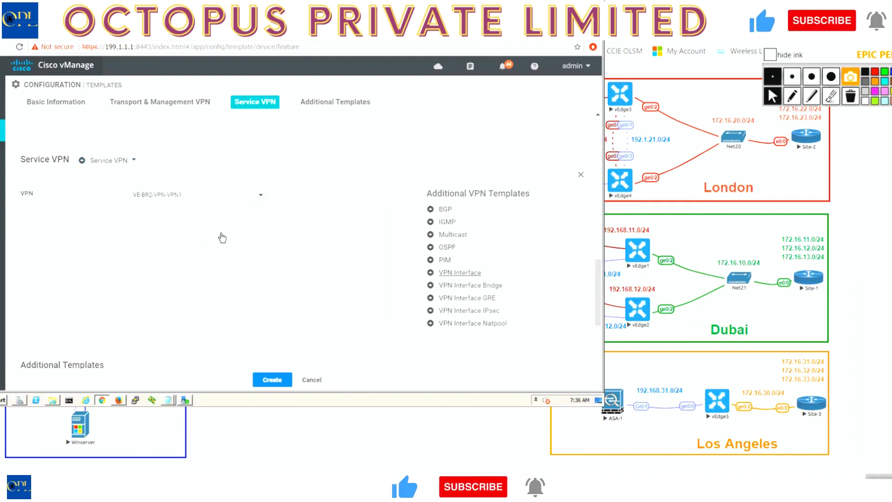
Add a VPN interface to the service VPN using the VE-BR2-VPNINT-VPN1-G2 template.
click(215, 220)
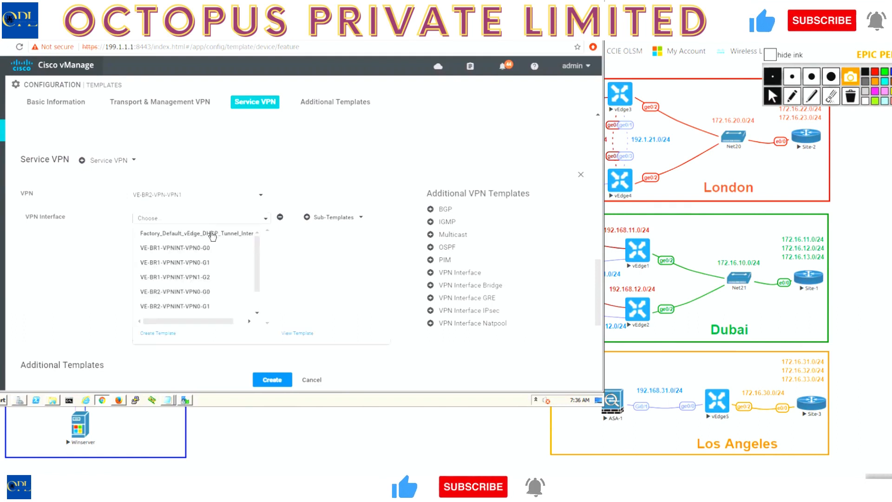
click(257, 306)
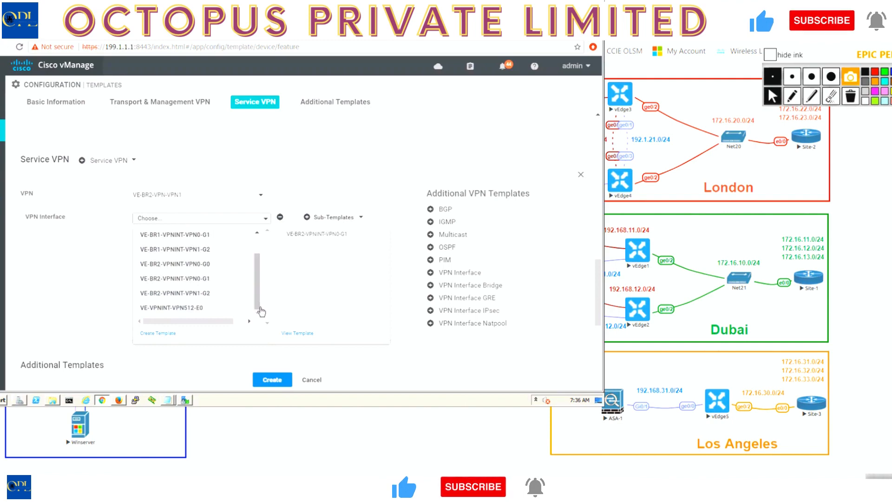
click(193, 293)
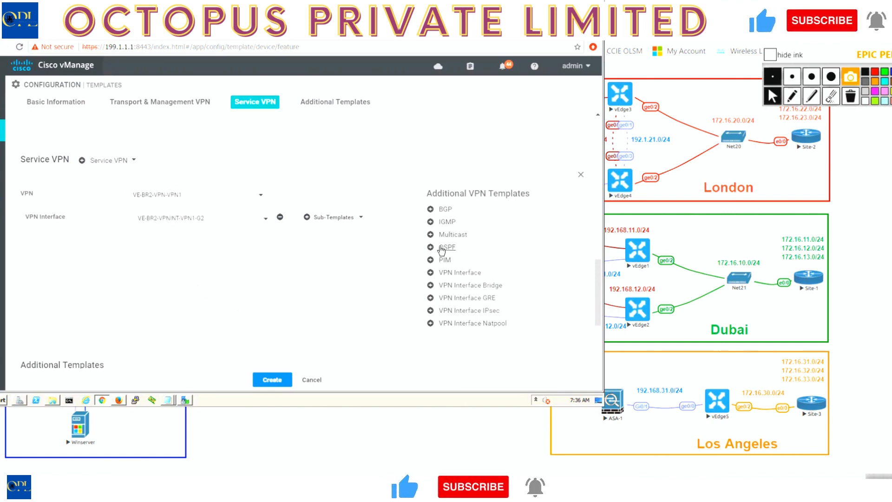
Add OSPF to the service VPN using the VE-BR2-OSPF-VPN1 template and create the device template.
click(141, 219)
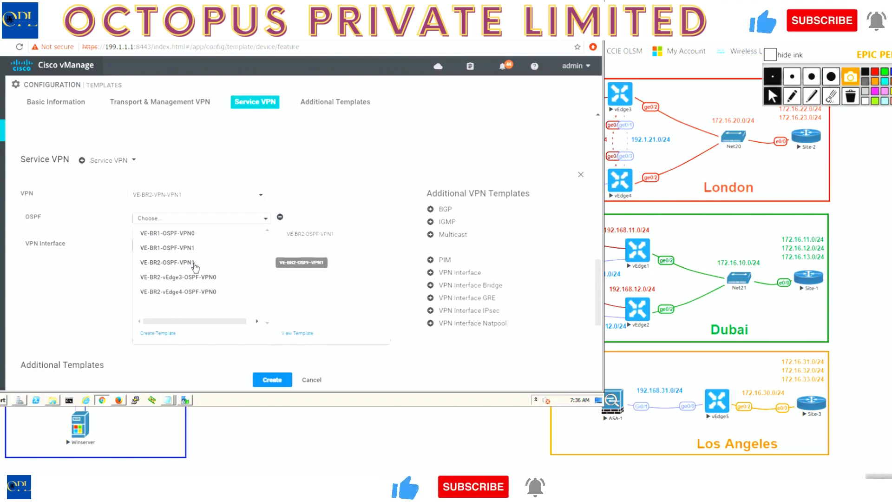
click(193, 263)
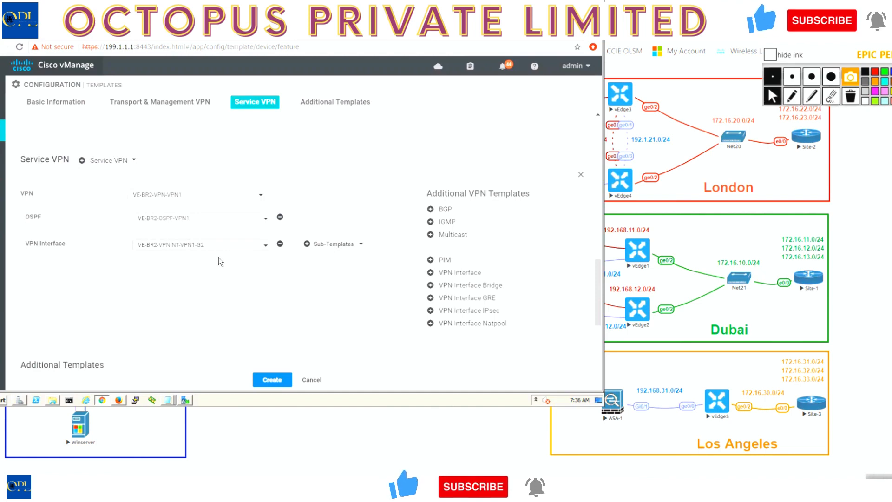
click(275, 380)
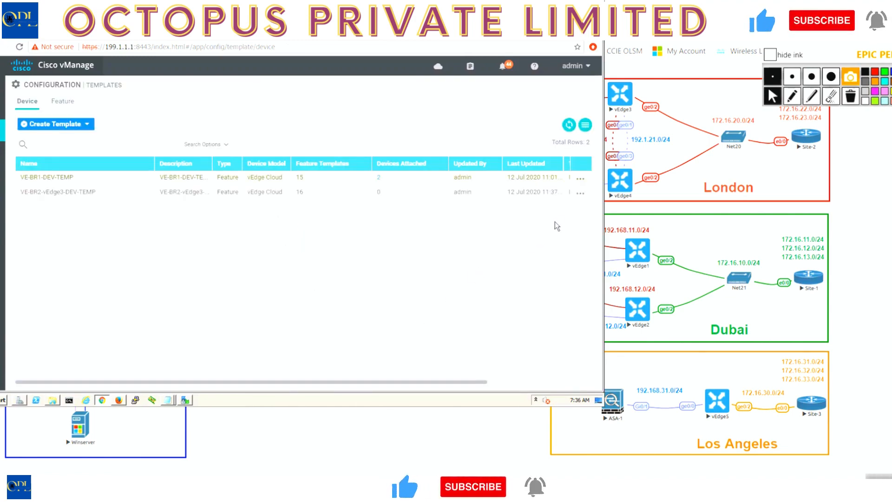
Attach the vedge3 device to the VE-BR2-vEdge3-DEV-TEMP device template.
click(580, 193)
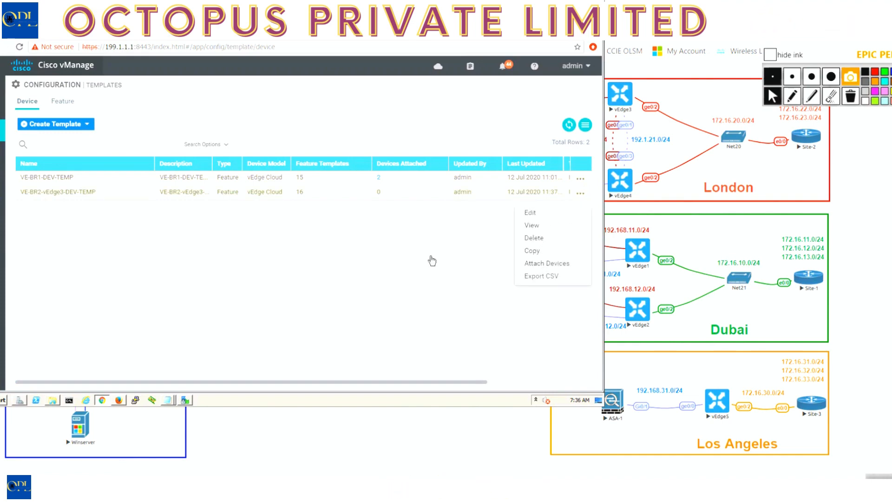
click(546, 263)
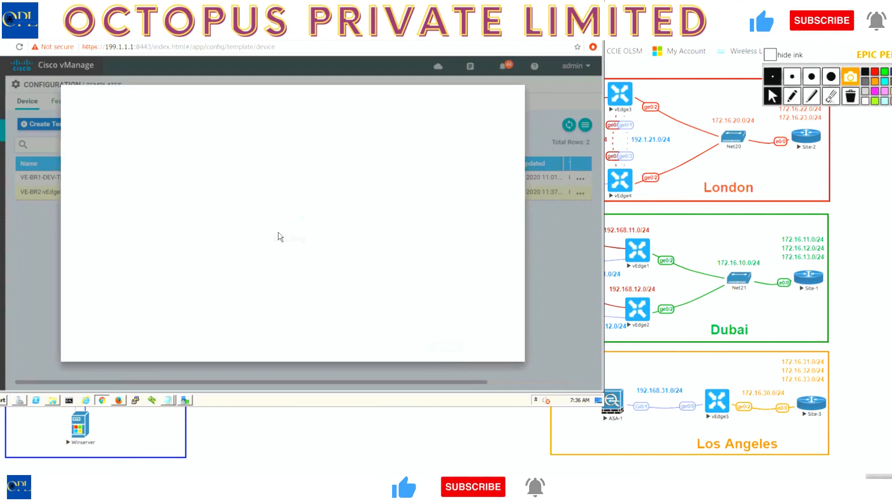
scroll(274, 284, down, 2)
scroll(274, 289, down, 2)
click(100, 278)
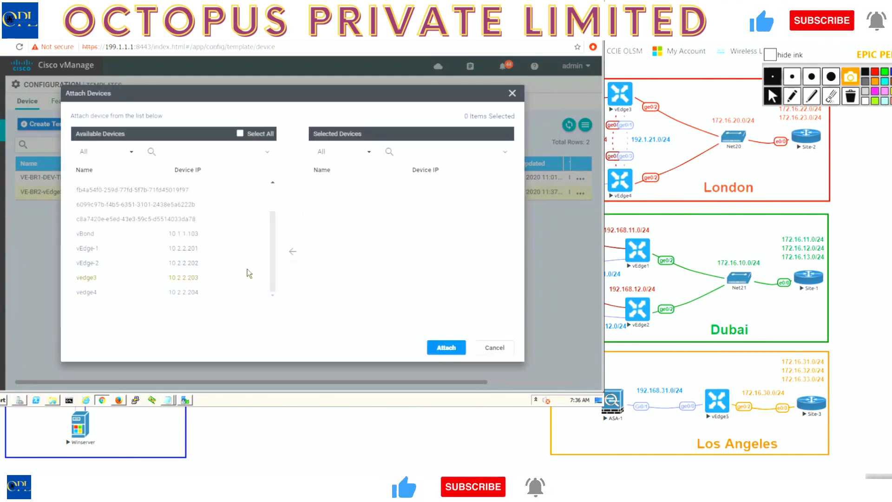
click(292, 223)
click(446, 347)
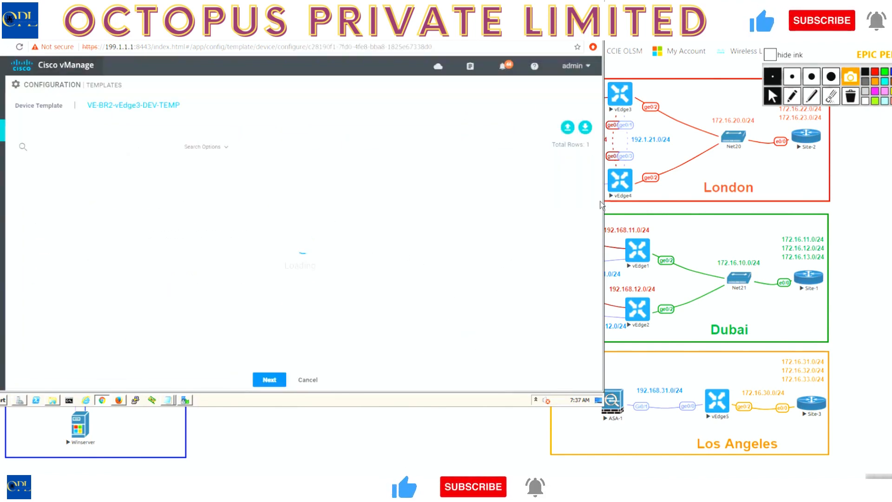
Open vedge3's device template variables for editing and set IPv4 Address(G2) to 172.16.20.3/24.
click(582, 183)
click(570, 196)
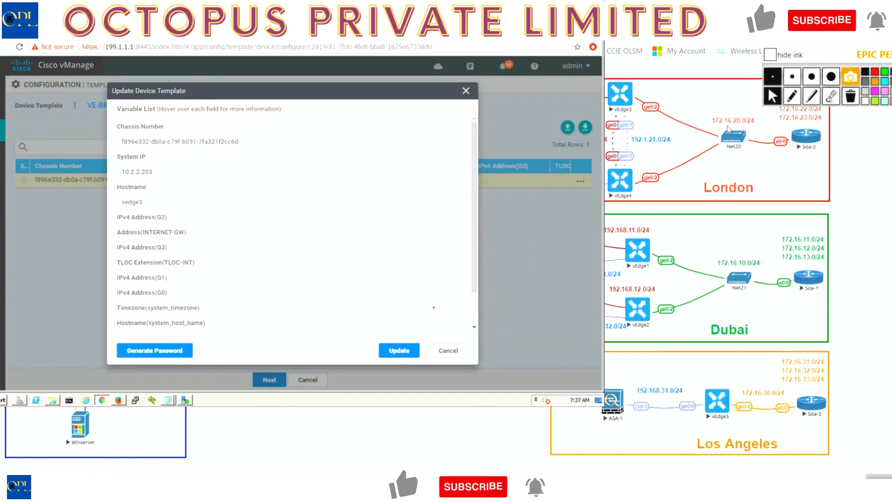
click(309, 218)
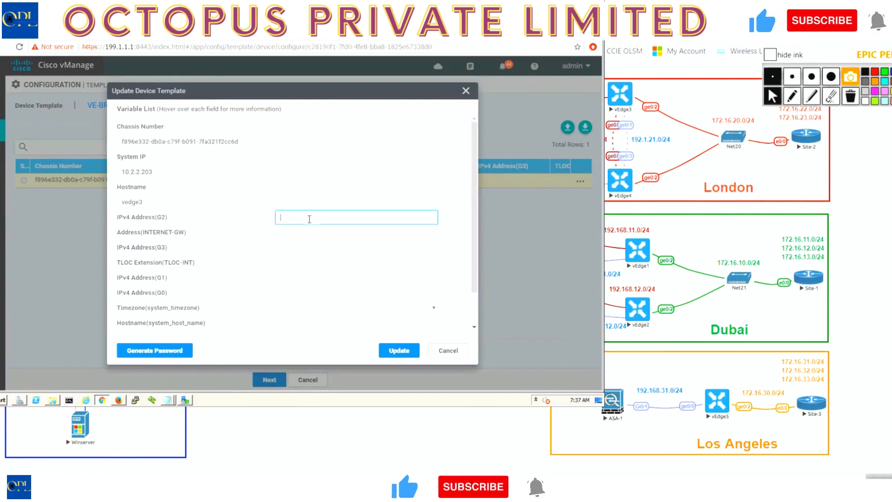
text(172)
key(Down)
key(Return)
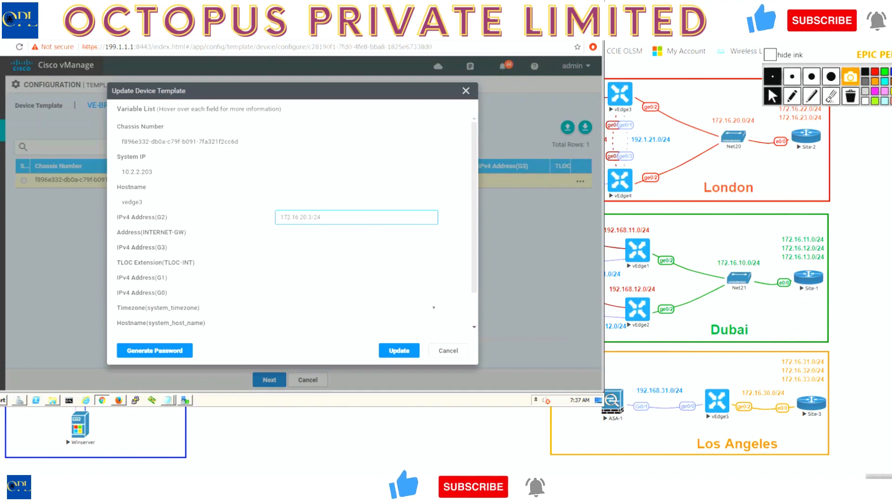
Check the topology diagram for vEdge3's Internet link and set Address(INTERNET-GW) to 192.1.21.4.
click(533, 6)
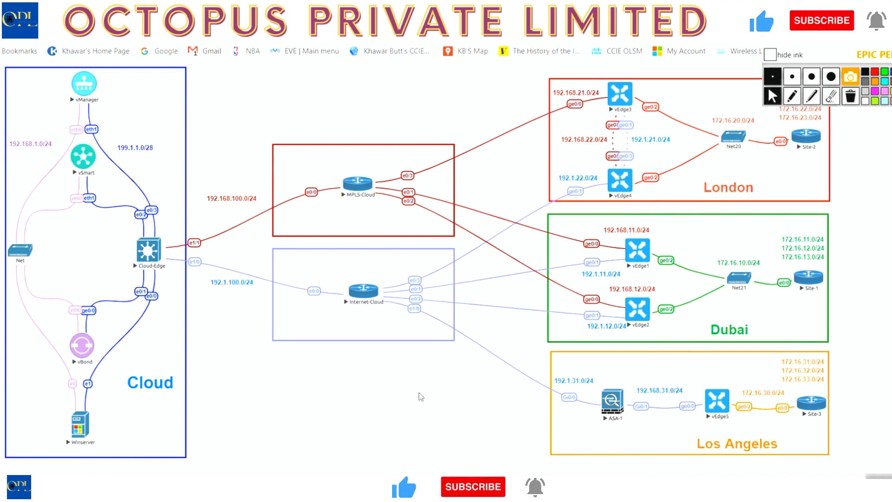
key(alt+Tab)
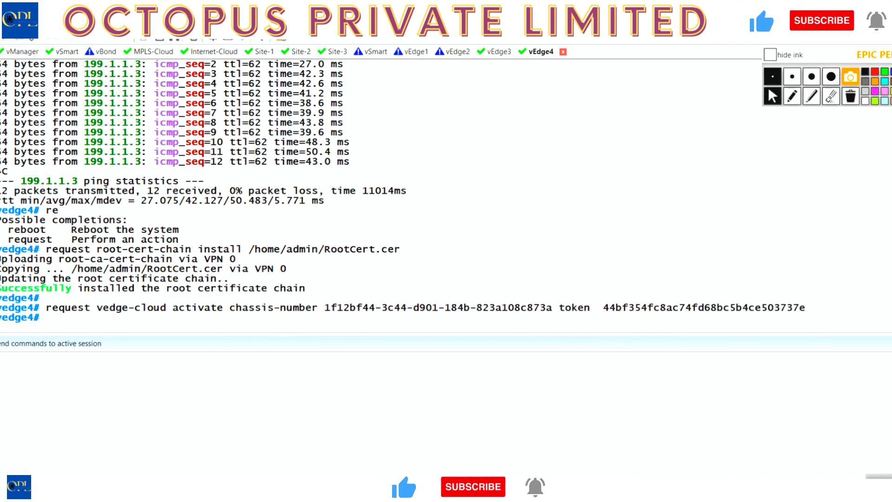
key(alt+Tab)
click(296, 233)
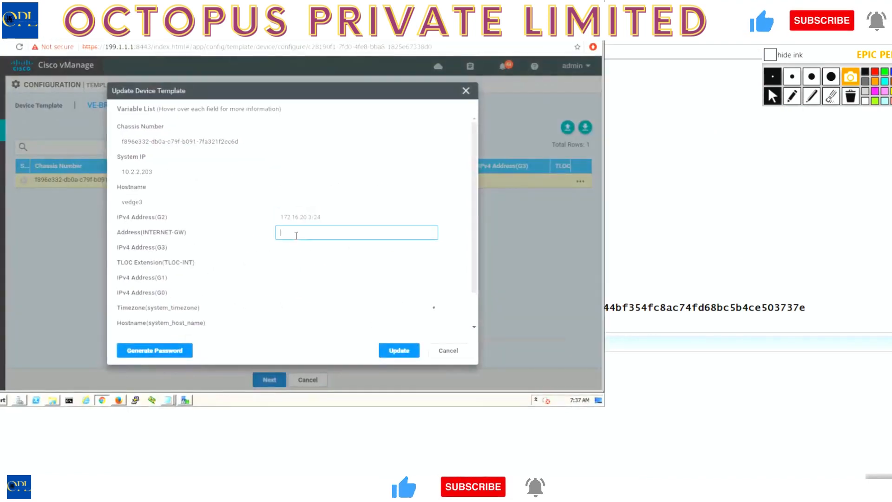
text(172)
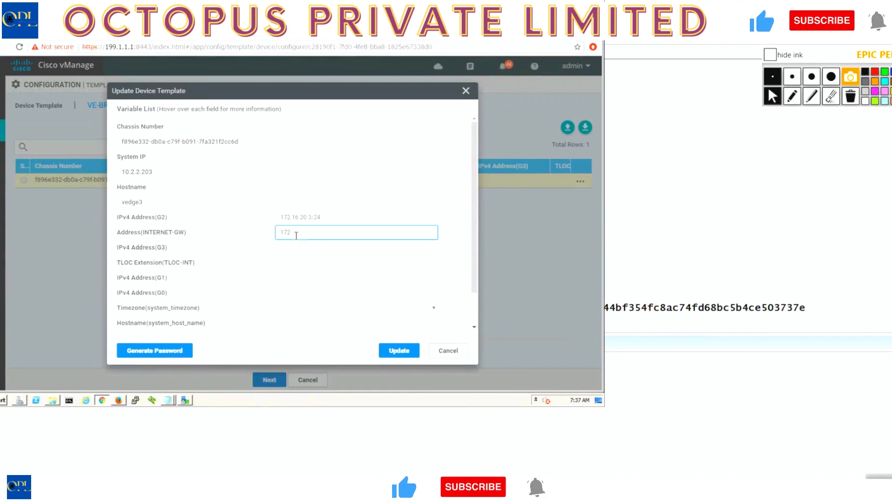
text(.)
key(alt+Tab)
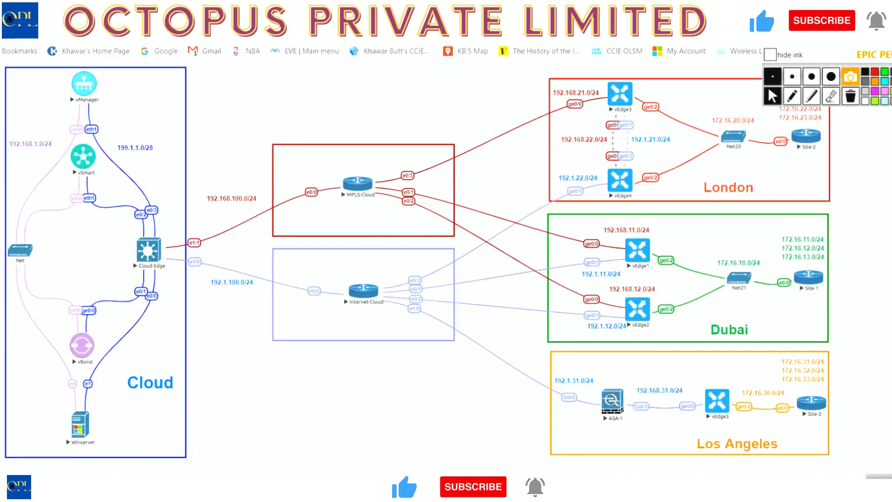
key(alt+Tab)
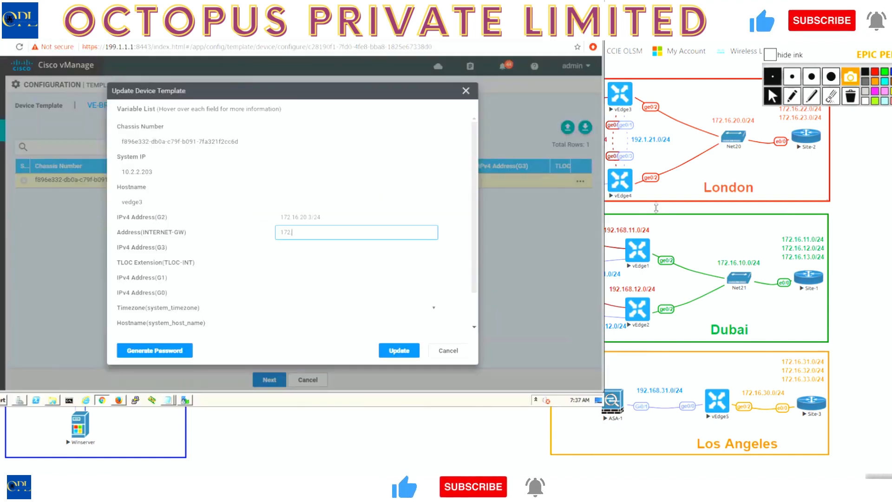
key(BackSpace)
key(BackSpace)
key(BackSpace)
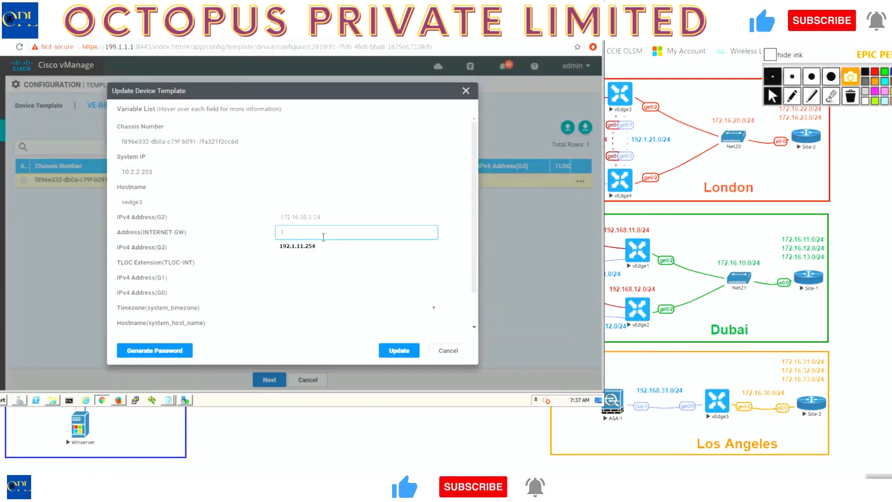
text(92)
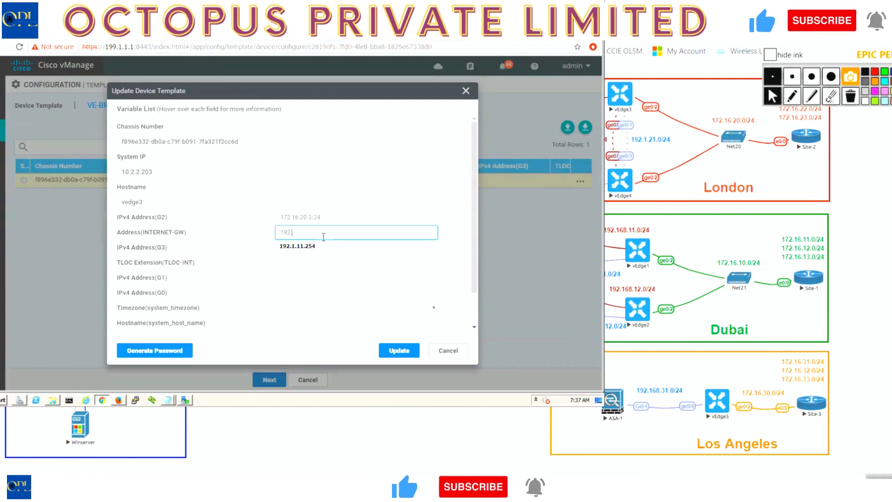
text(.1.21.4)
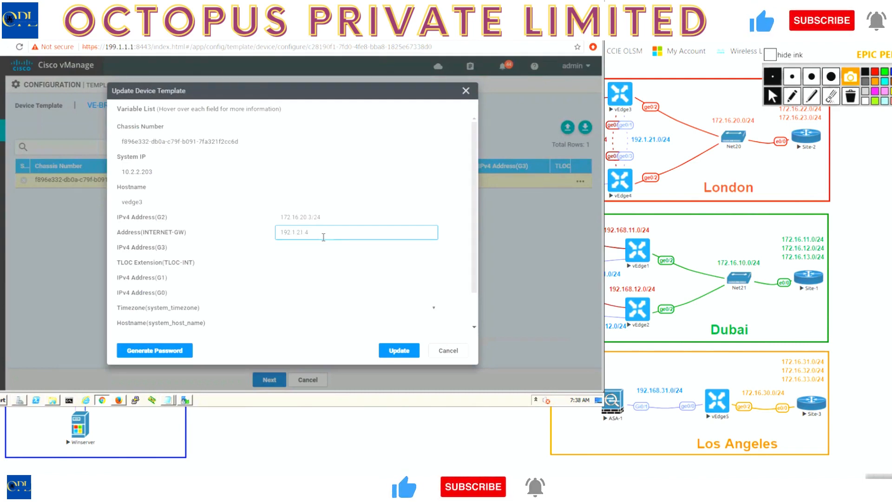
Set vedge3's IPv4 Address(G3) to 192.168.22.3/24, consulting the London links in the topology diagram.
click(300, 247)
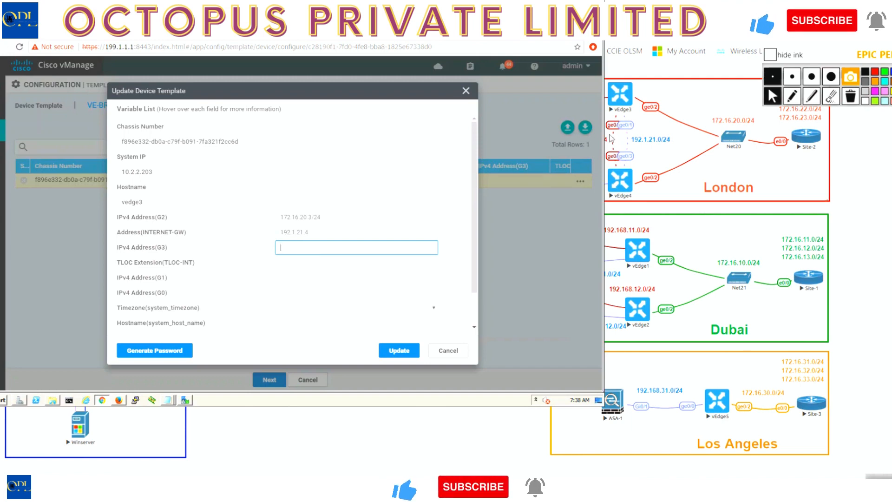
click(539, 17)
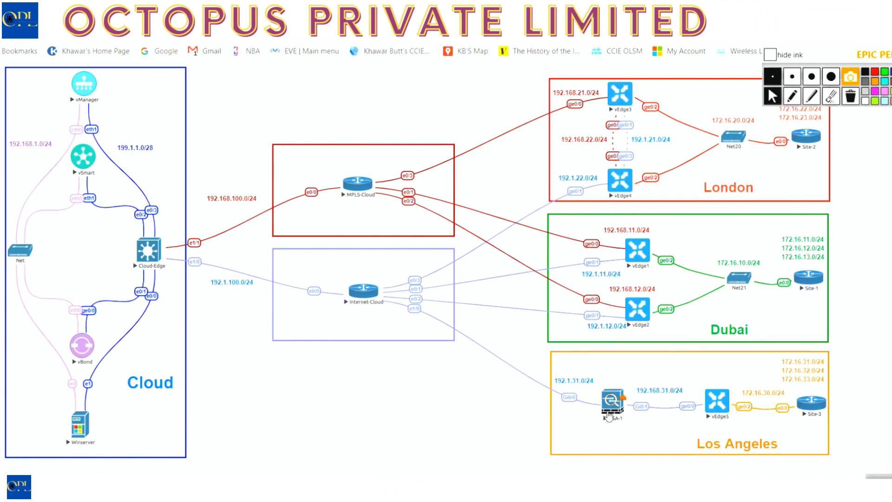
key(alt+Tab)
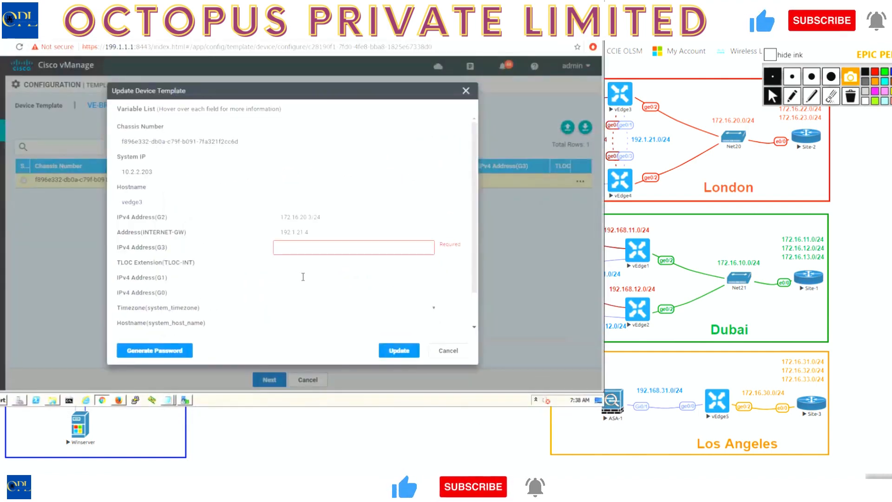
text(192.168.22.3/24)
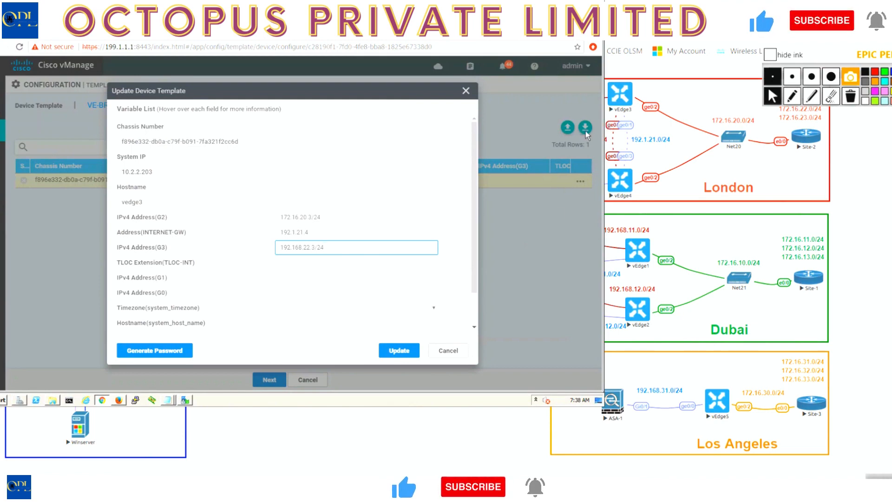
Set TLOC Extension(TLOC-INT) to ge0/0 and IPv4 Address(G1) to 192.1.21.3/24 for vedge3.
click(612, 101)
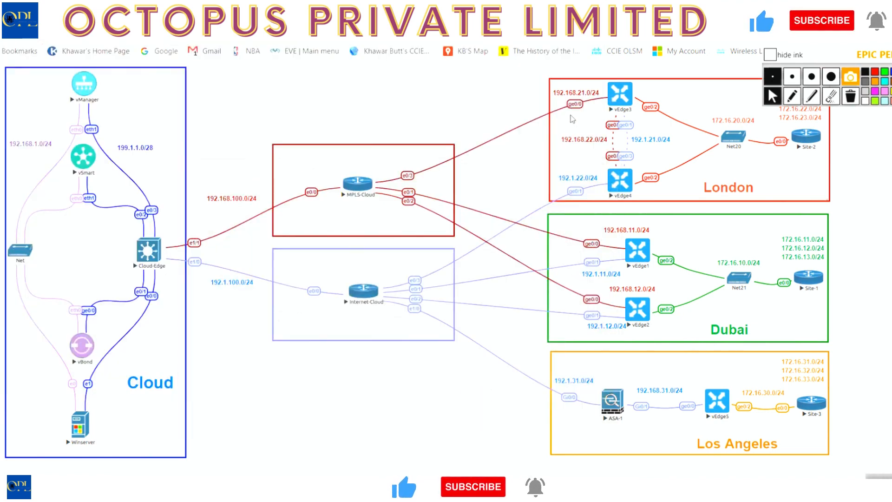
key(alt+Tab)
click(332, 263)
text(ge0/0)
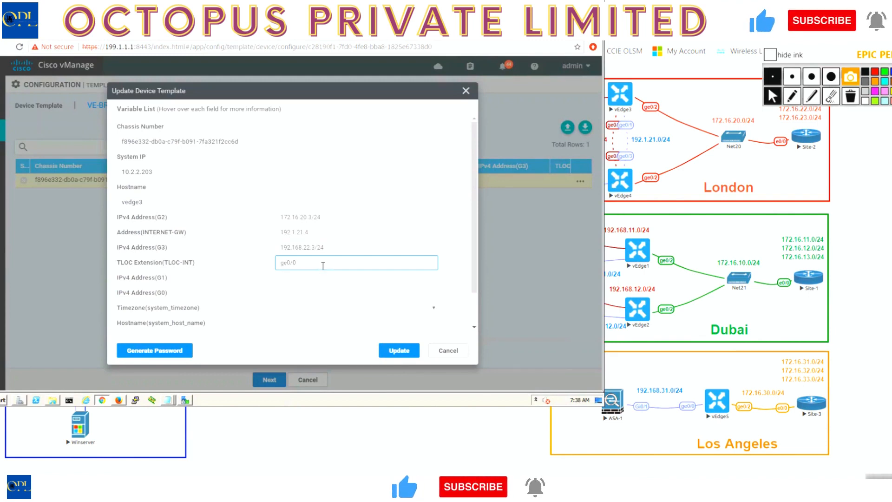
click(313, 278)
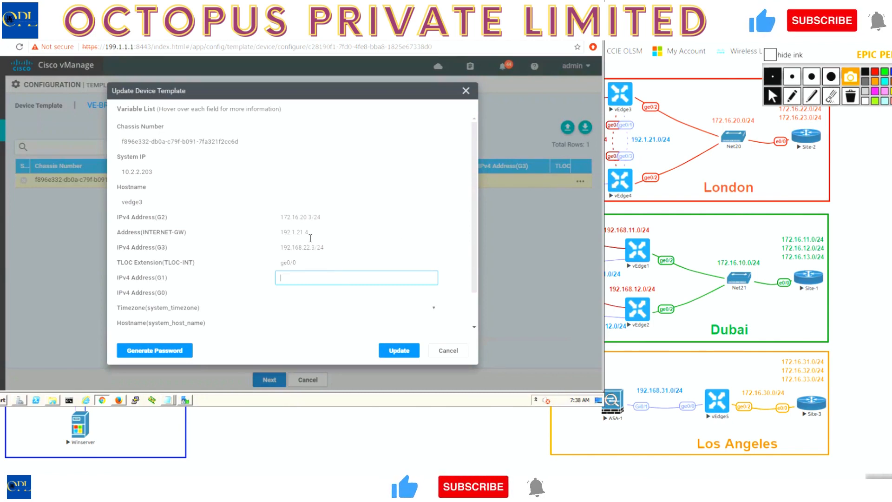
text(192.1.21.3/24)
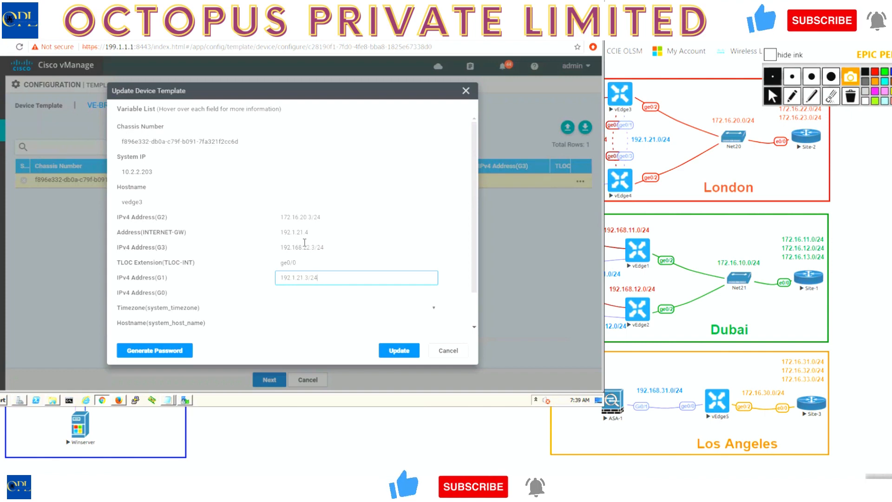
Check the topology diagram for vEdge3's MPLS link and set IPv4 Address(G0) to 192.168.23.3/24.
click(298, 294)
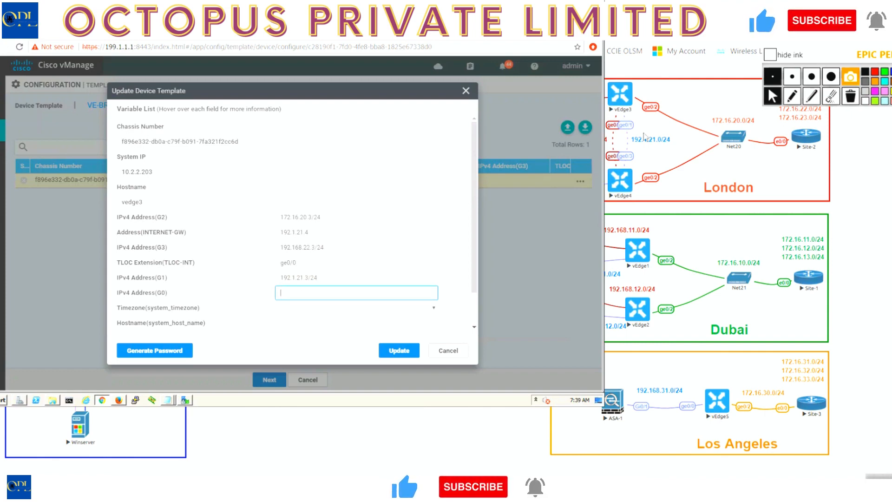
click(676, 73)
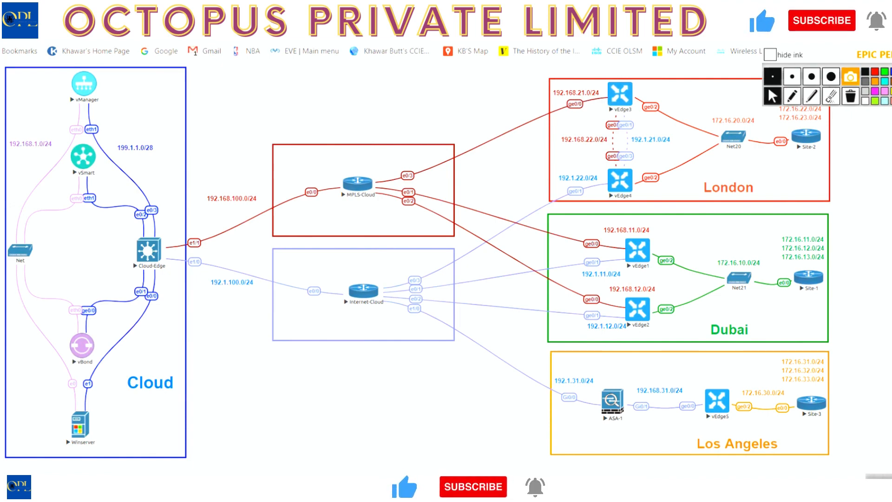
key(alt+Tab)
text(192.)
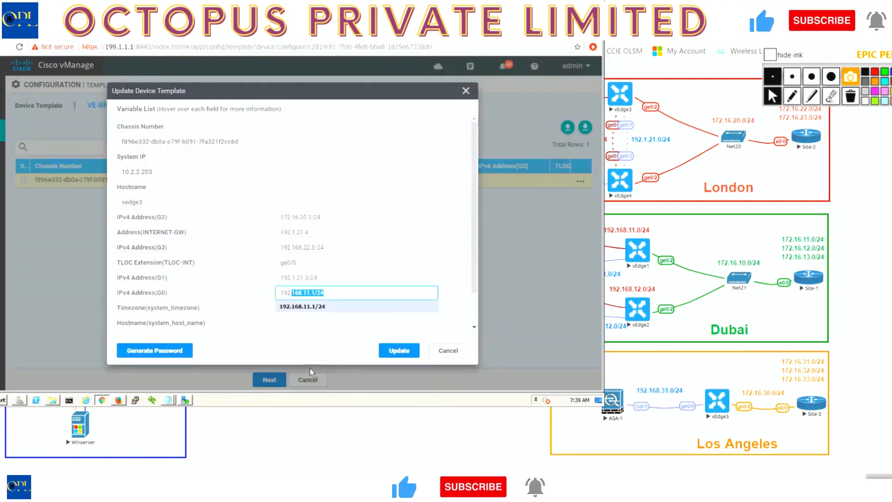
key(Right)
key(Left)
key(Left)
key(Left)
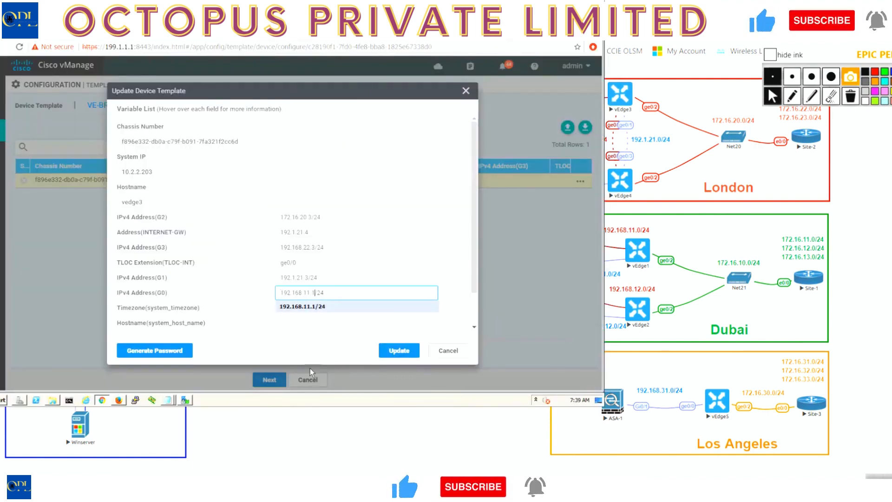
key(BackSpace)
text(3)
key(Left)
key(Left)
key(BackSpace)
key(BackSpace)
text(23)
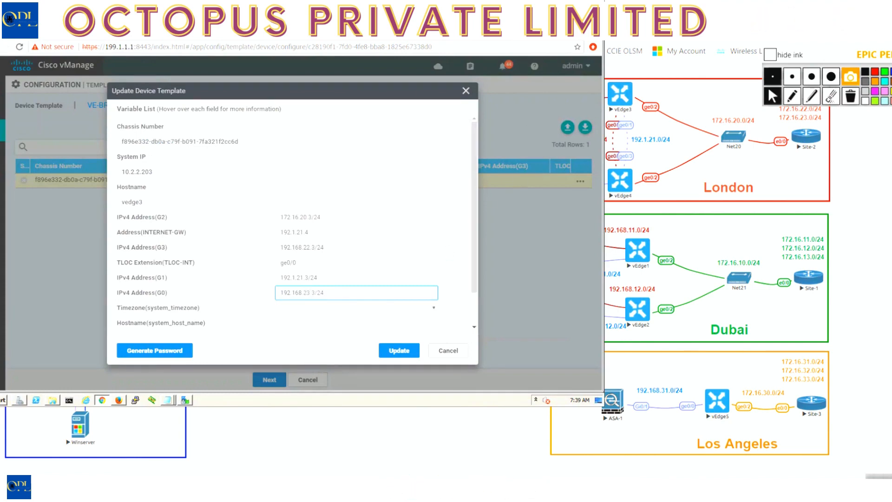
Correct vedge3's IPv4 Address(G0) to 192.168.21.3/24 and set its timezone to Europe/London.
key(alt+Tab)
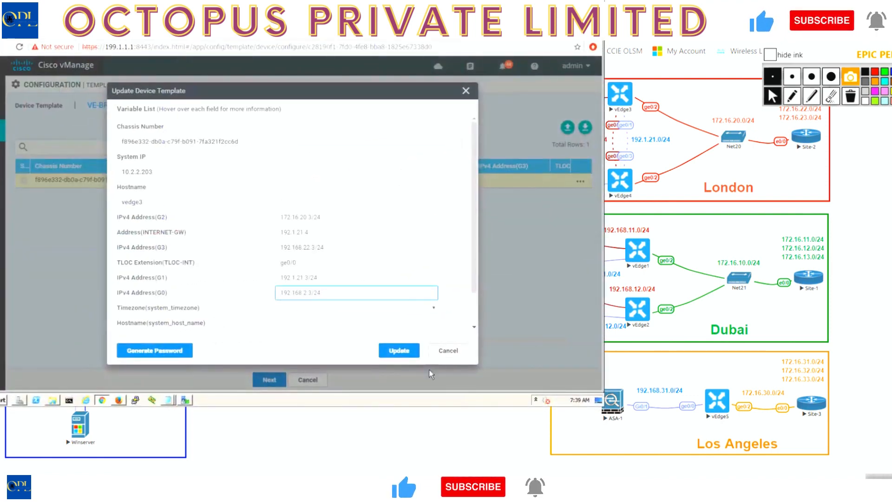
click(391, 307)
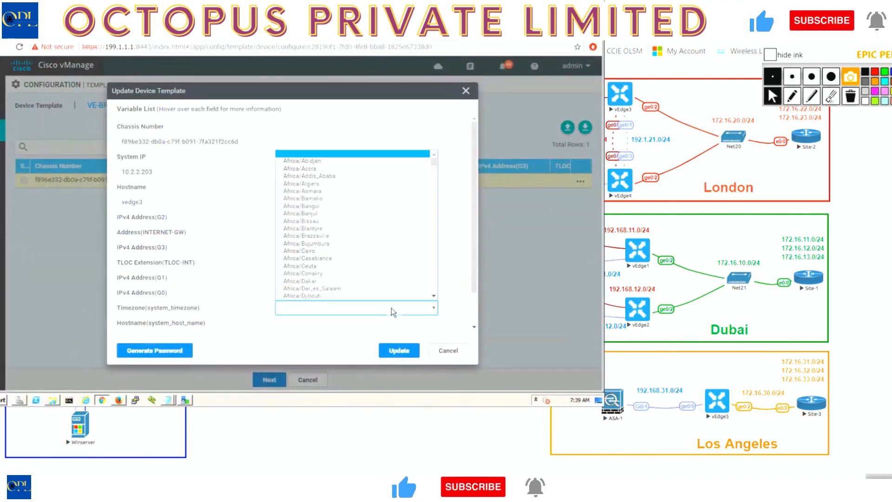
scroll(433, 288, down, 5)
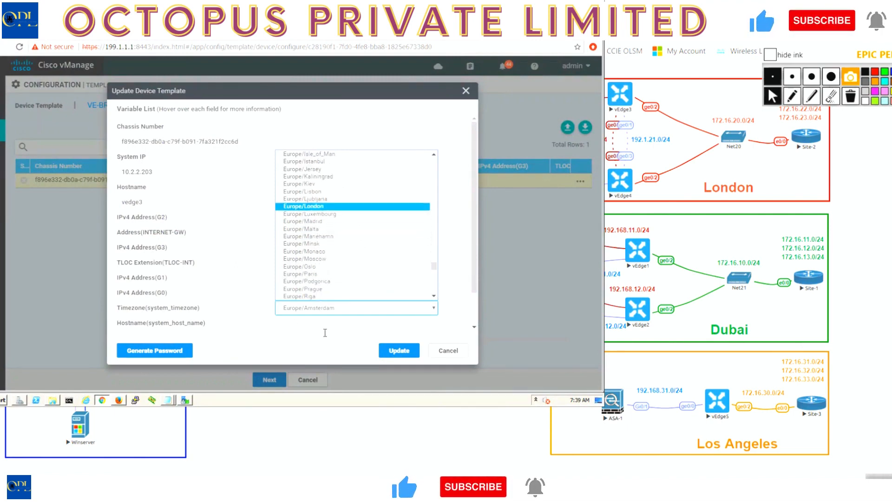
key(Return)
Set the hostname to vEdge-3, system IP to 10.2.2.203 and site ID to 102, and save the device variables.
click(296, 323)
text(vEdge3)
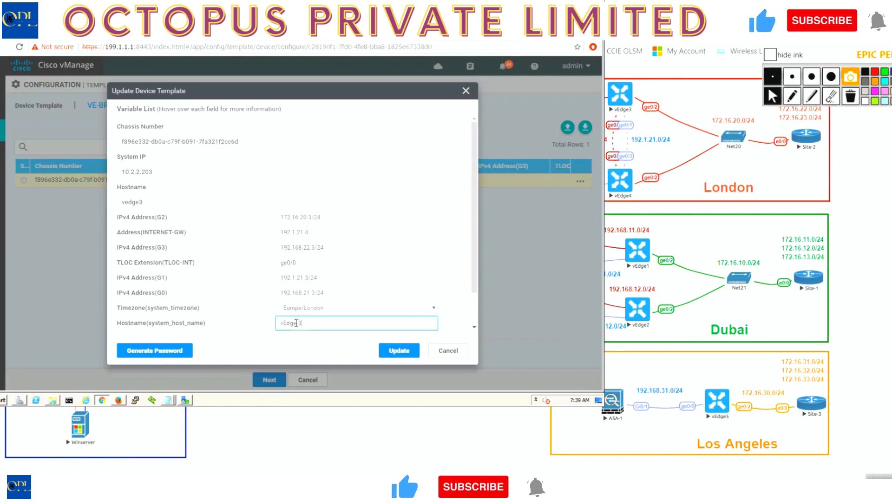
scroll(296, 323, down, 1)
click(291, 299)
text(10.2.2.230)
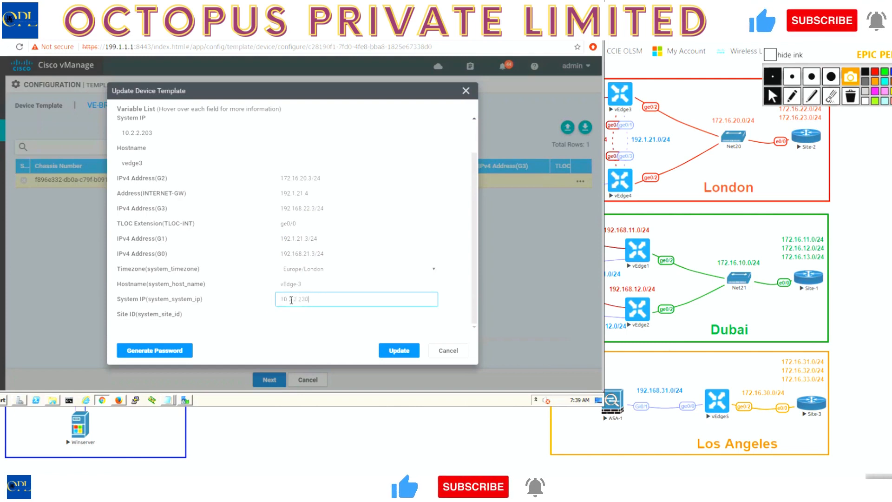
key(BackSpace)
key(BackSpace)
text(03)
key(Tab)
text(102)
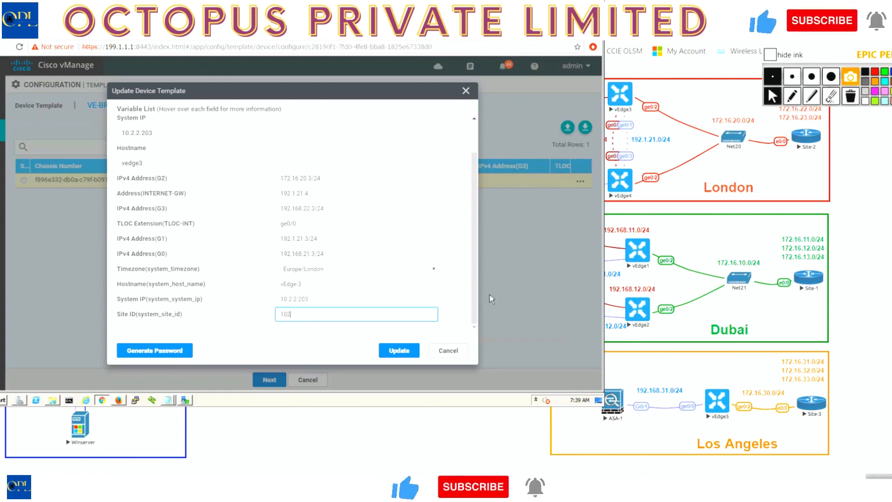
click(405, 353)
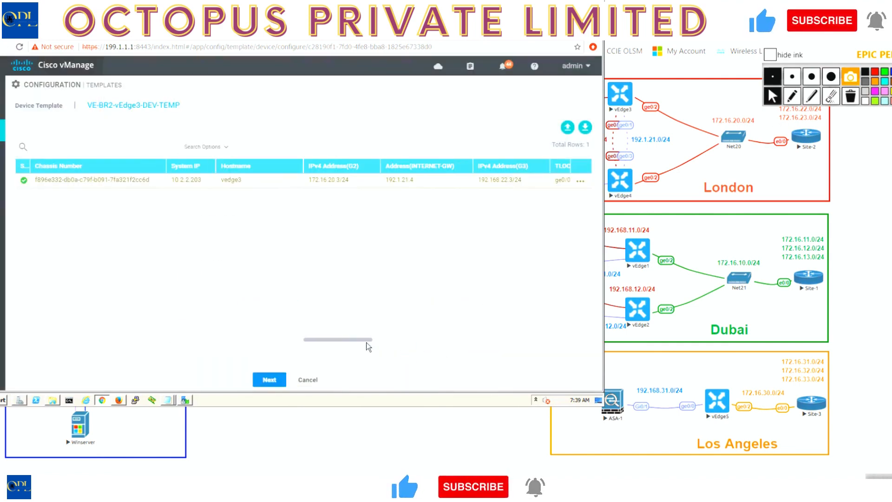
Push the VE-BR2-vEdge3-DEV-TEMP configuration to vedge3 and refresh the task status.
click(268, 379)
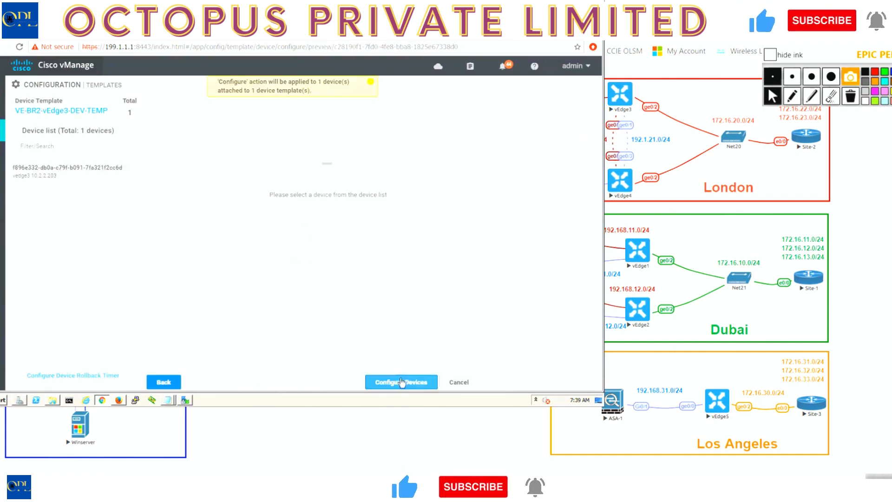
click(417, 386)
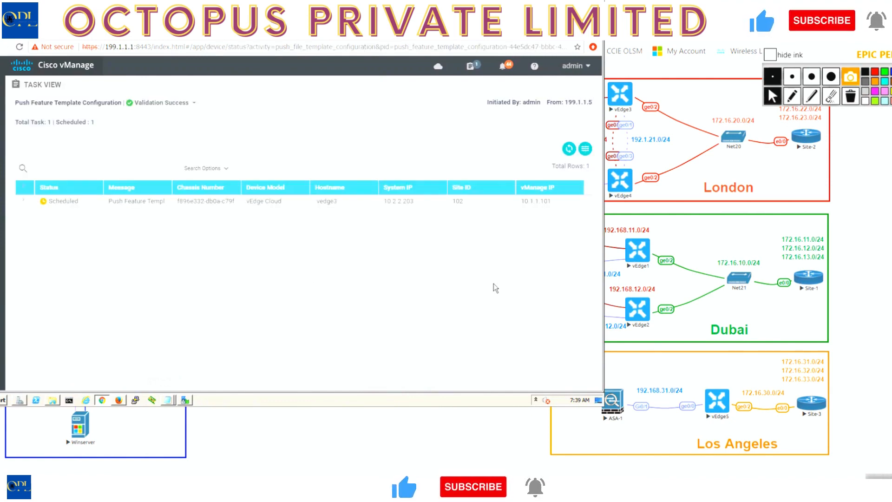
click(567, 149)
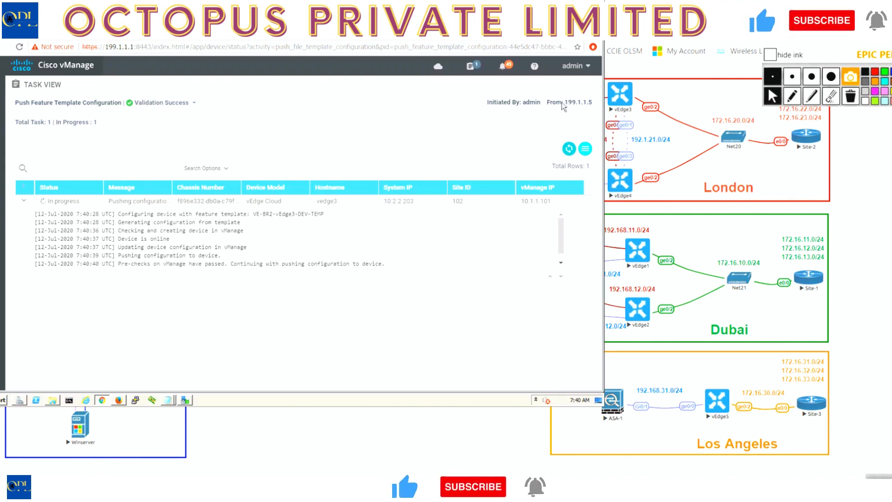
click(569, 148)
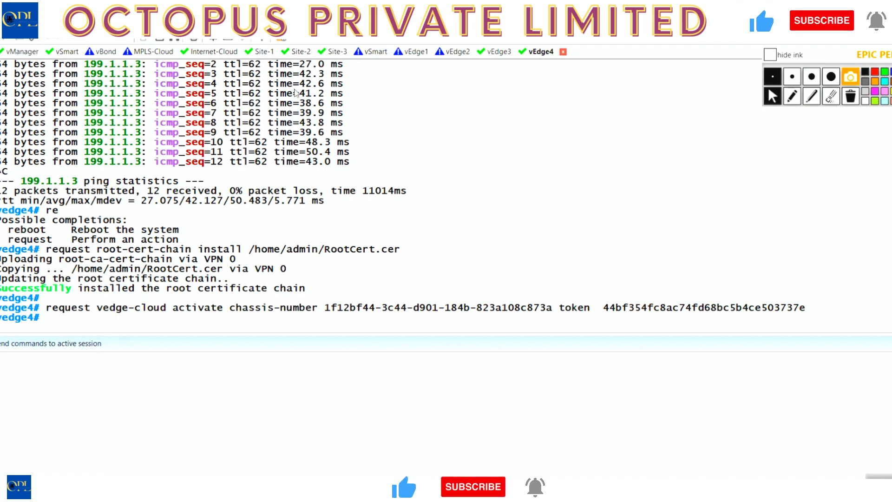
Run sh ip route in the vEdge3 console and examine the OSPF and connected transport routes.
click(500, 51)
key(Return)
key(Return)
text(sh ip route)
key(Return)
key(Return)
key(Return)
key(Return)
key(Return)
key(Return)
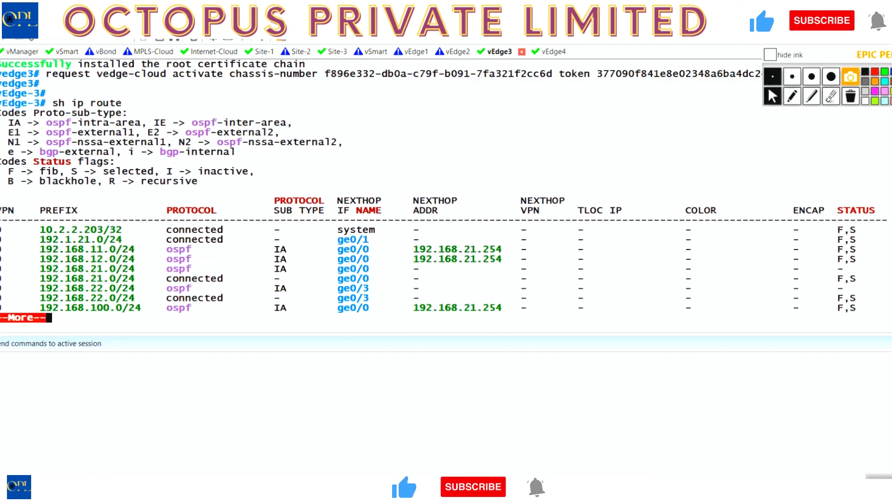
key(Return)
drag(2, 243, 831, 289)
key(Return)
key(Return)
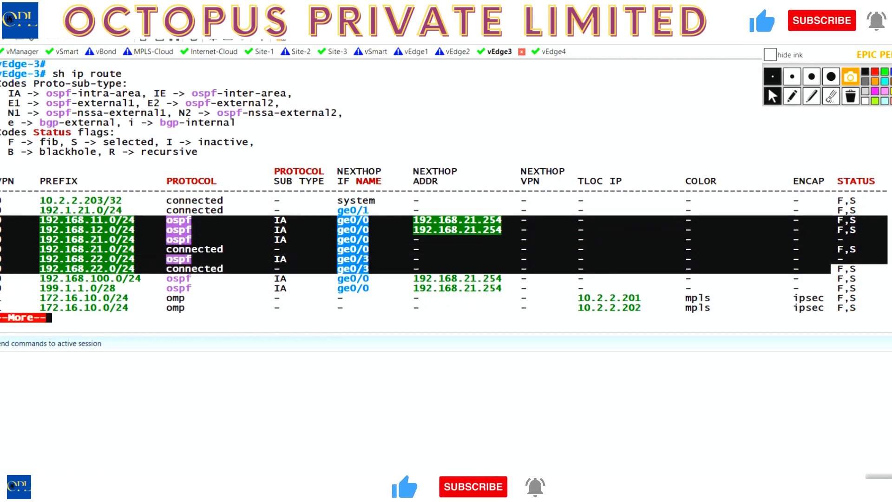
Page through the rest of vEdge3's routing table, examining the OMP routes and the OSPF routes learned through ge0/2.
key(Return)
key(Return)
key(Return)
key(Return)
key(Return)
key(Return)
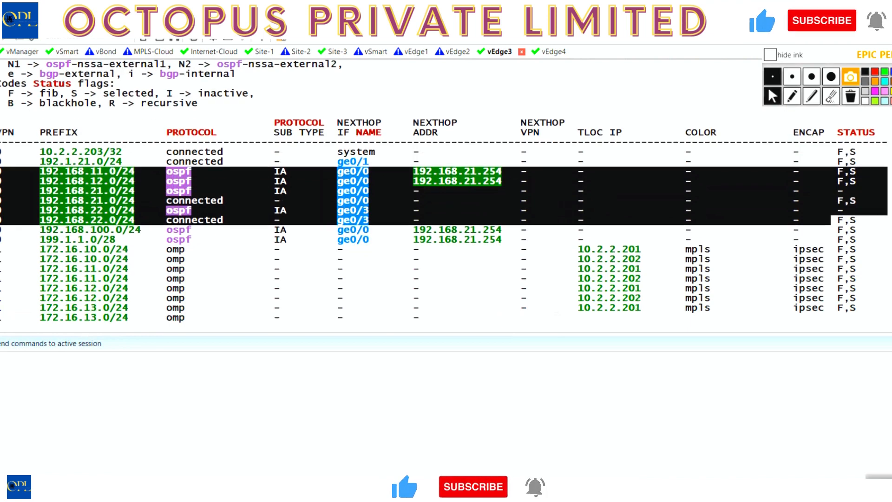
key(Return)
key(Return)
key(Return)
key(Return)
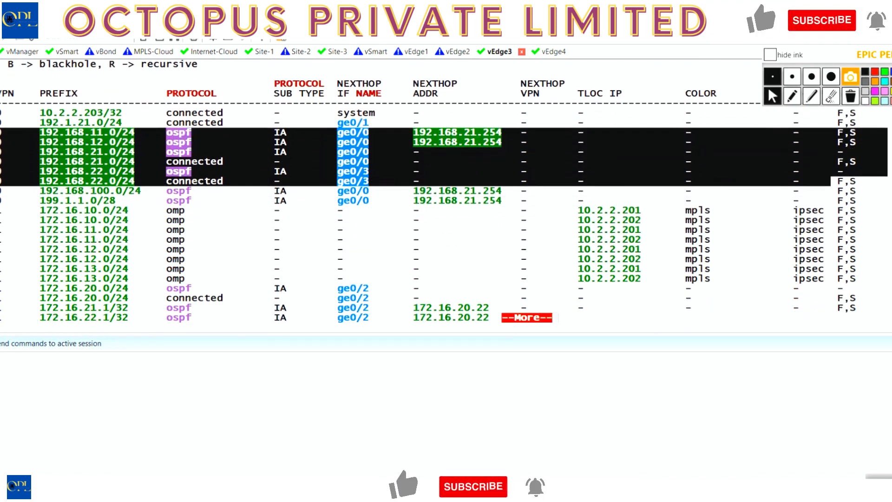
click(1, 215)
drag(1, 214, 887, 279)
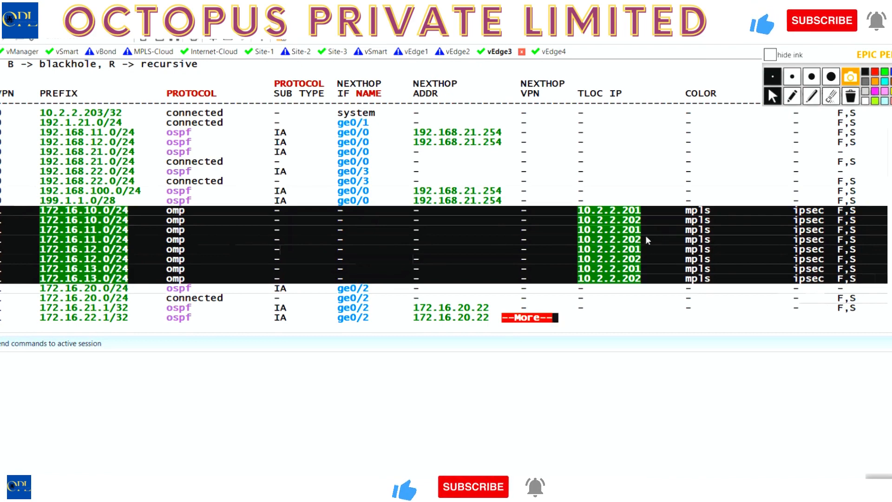
key(Return)
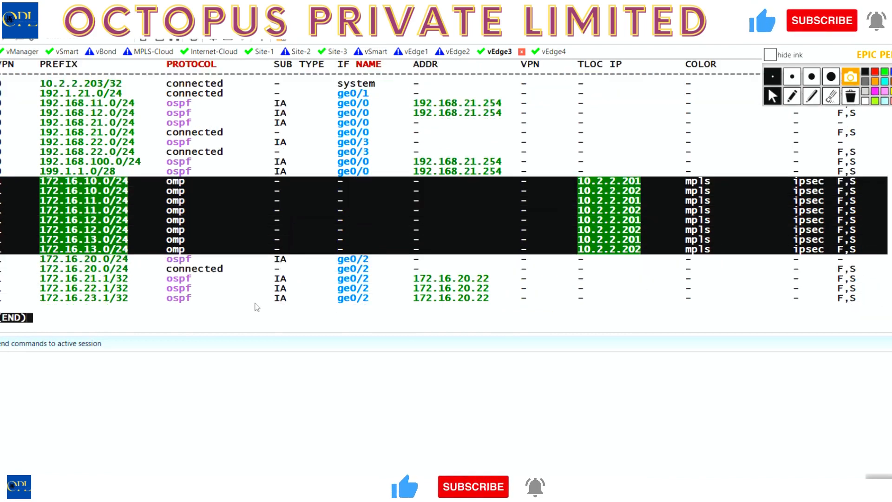
drag(1, 278, 594, 305)
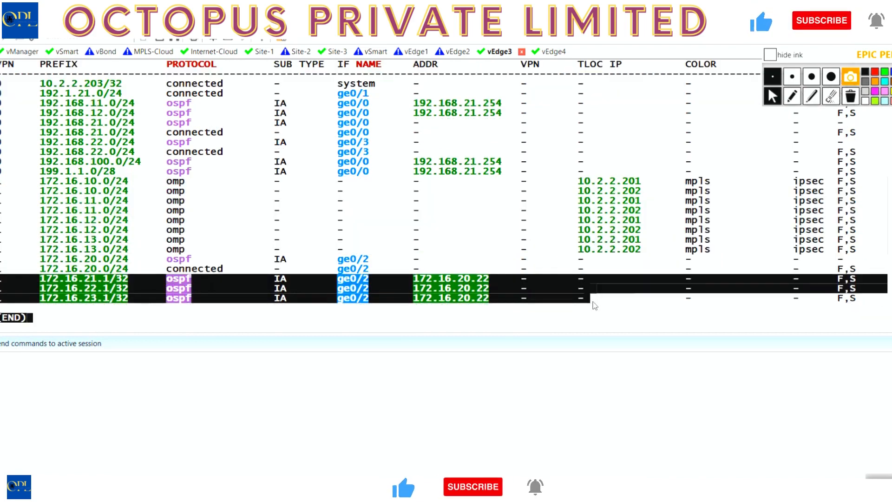
Display the Site-2 router's OSPF routes with sh ip ospf route and sh ip route ospf.
click(297, 52)
key(Return)
key(Return)
text(sh ip ospf route)
key(Return)
key(space)
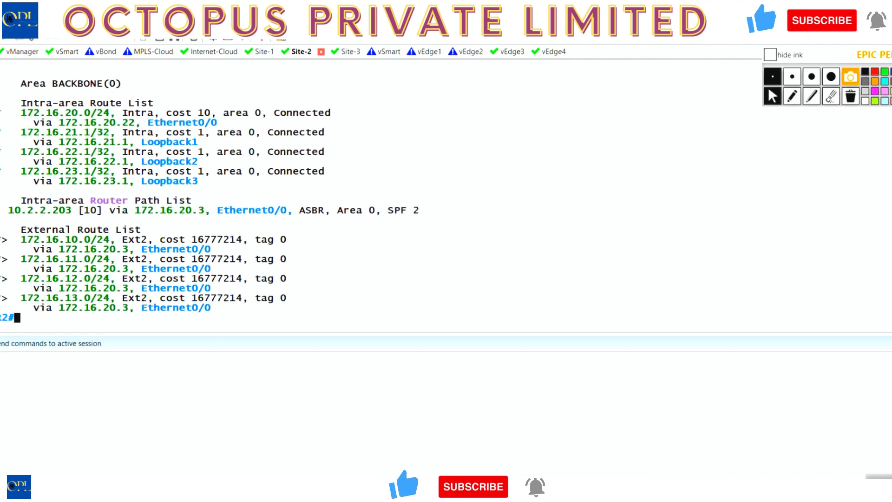
text(sh ip)
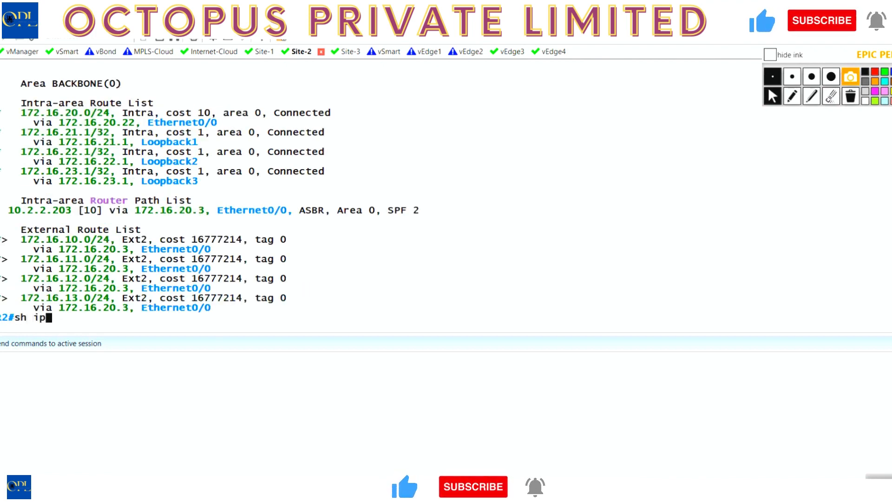
text( route ospf)
key(Return)
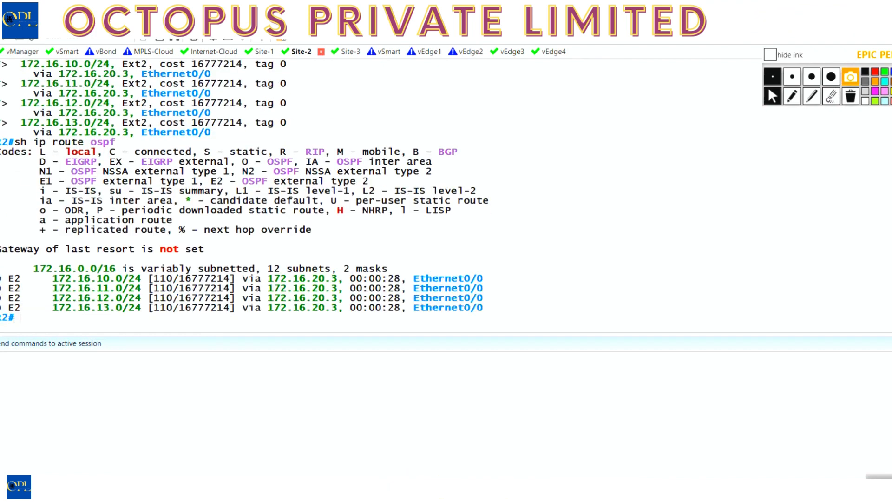
Check the Site-2 router's OSPF neighbors with sh ip ospf neigh.
key(Up)
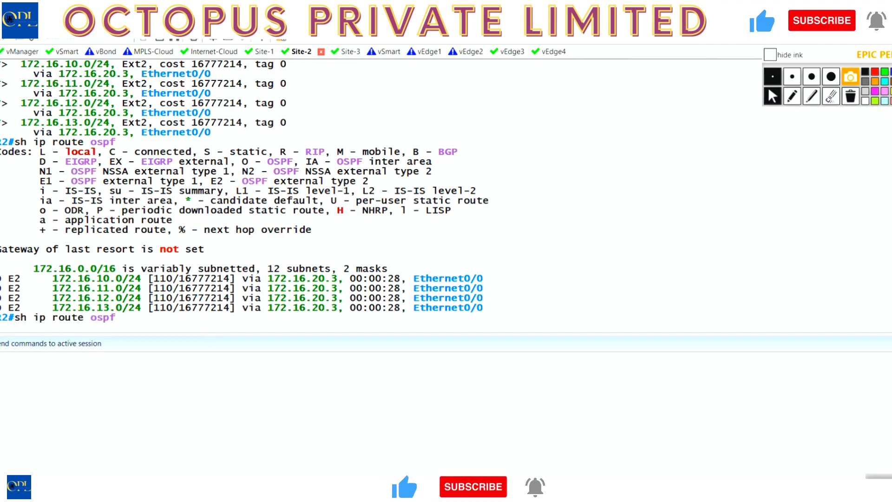
key(BackSpace)
key(BackSpace)
key(BackSpace)
key(BackSpace)
key(BackSpace)
key(BackSpace)
key(BackSpace)
key(BackSpace)
key(BackSpace)
key(BackSpace)
text(ospf neigh)
key(Return)
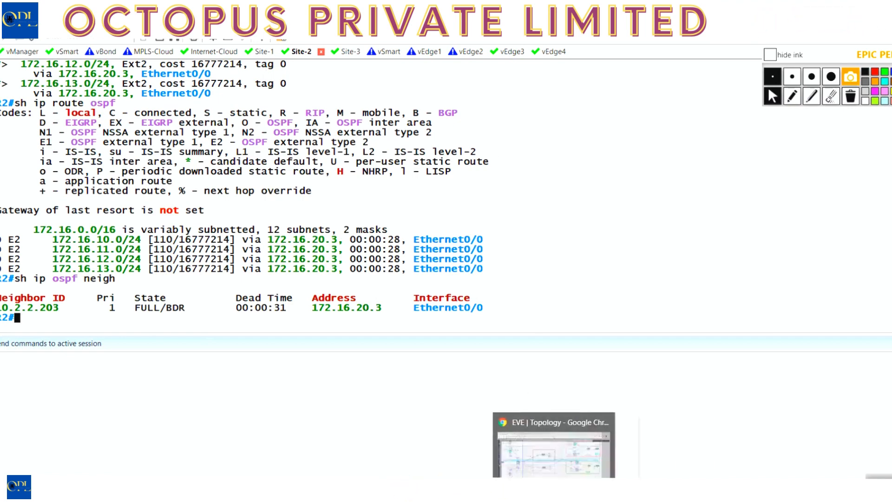
Return to vManage, open the device templates list and copy the name VE-BR2-vEdge3-DEV-TEMP.
click(443, 490)
click(465, 490)
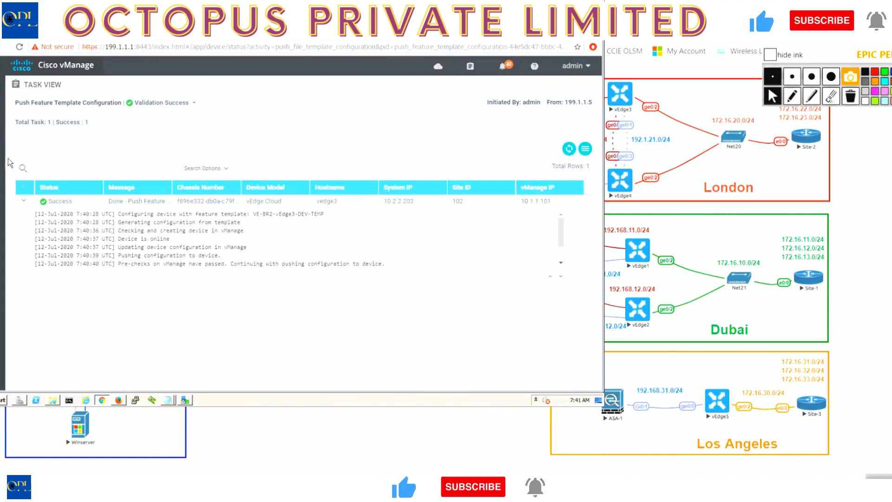
mouse_move(9, 159)
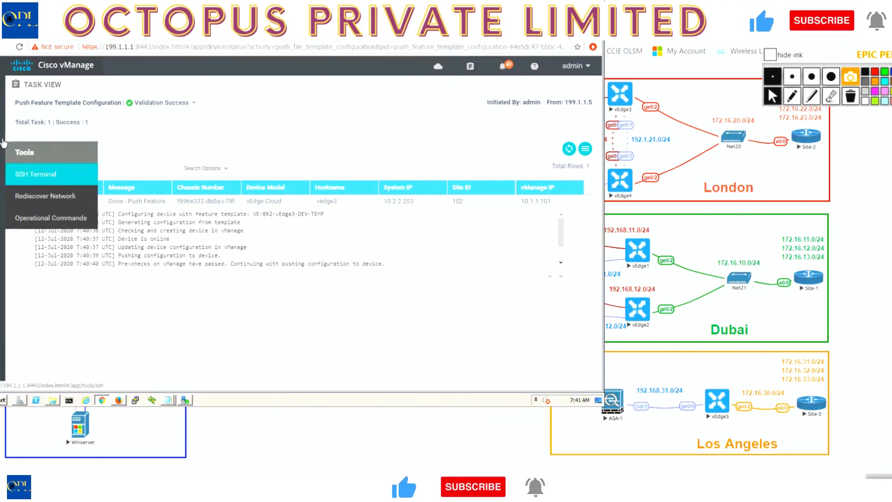
mouse_move(1, 132)
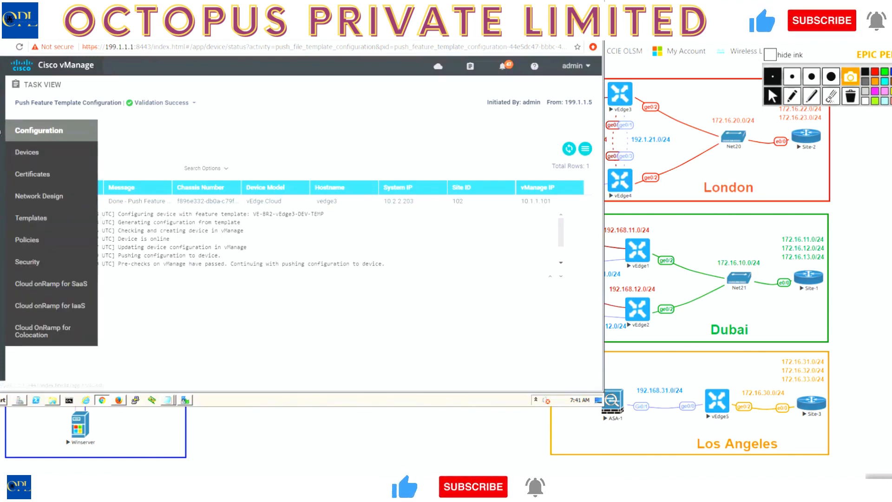
click(37, 219)
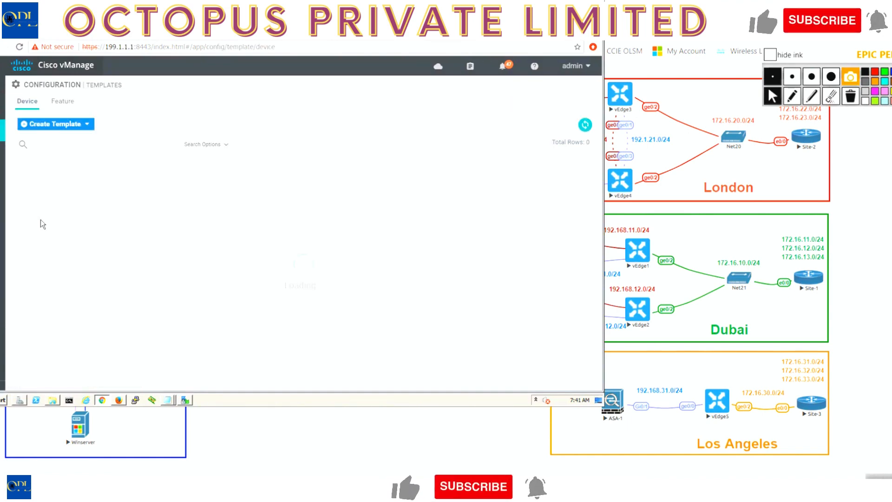
drag(124, 197, 22, 199)
key(ctrl+c)
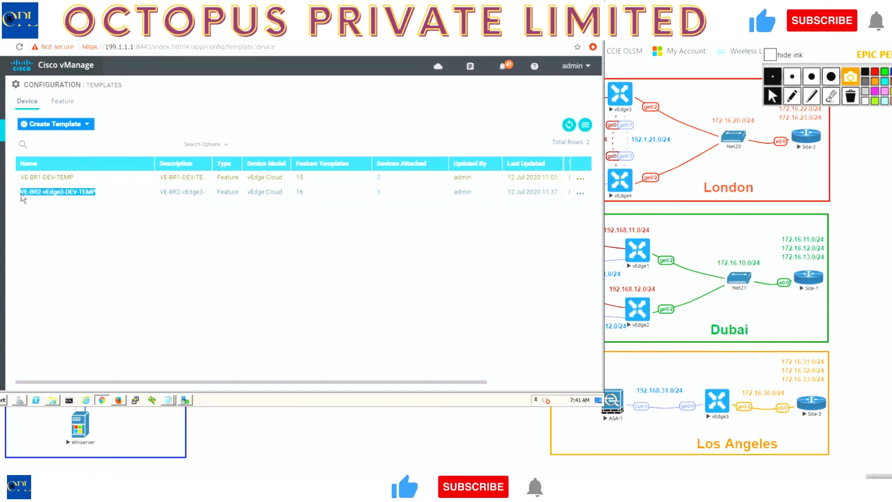
Start a new device template from feature templates with vEdge Cloud as the device model.
click(86, 124)
click(86, 141)
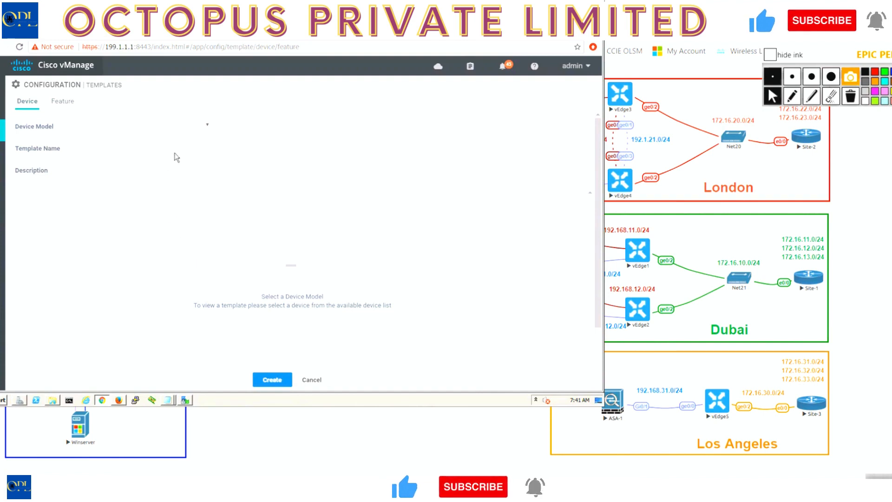
click(202, 127)
scroll(205, 150, down, 10)
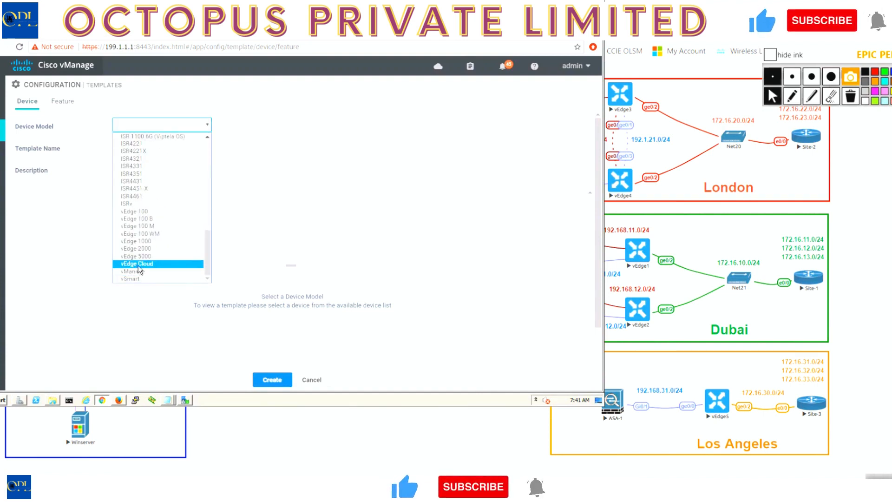
click(277, 191)
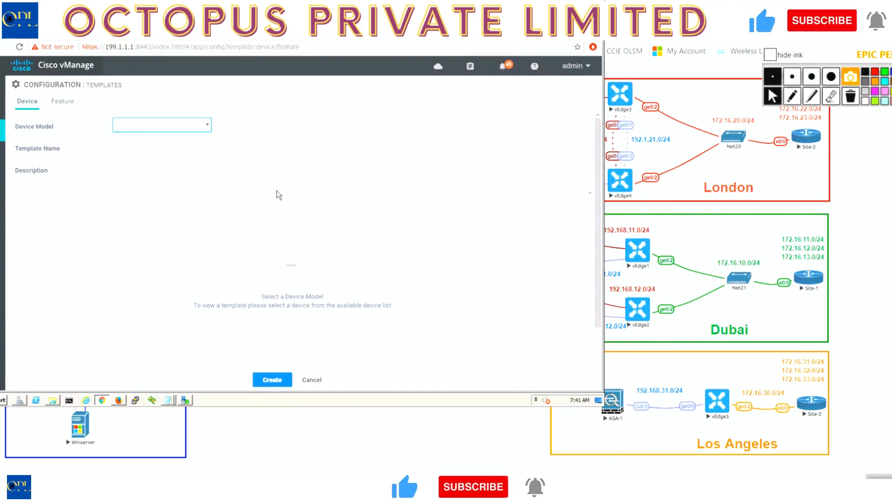
Enter VE-BR2-vEdge4-DEV-TEMP as both the template name and description, reusing the copied vEdge3 template name.
click(271, 146)
key(ctrl+v)
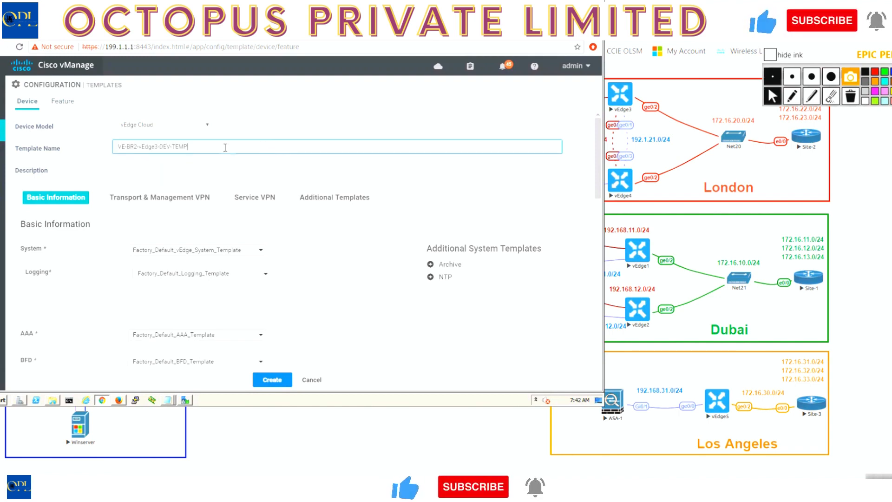
drag(158, 146, 162, 148)
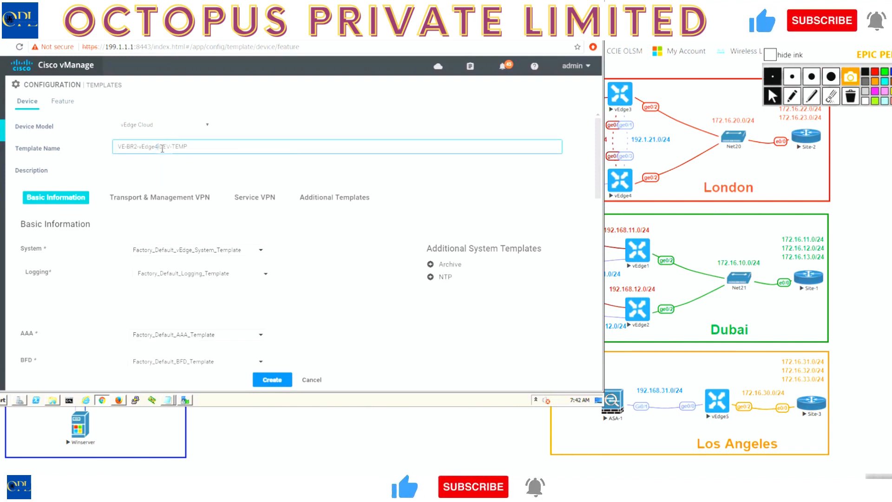
key(ctrl+a)
key(ctrl+c)
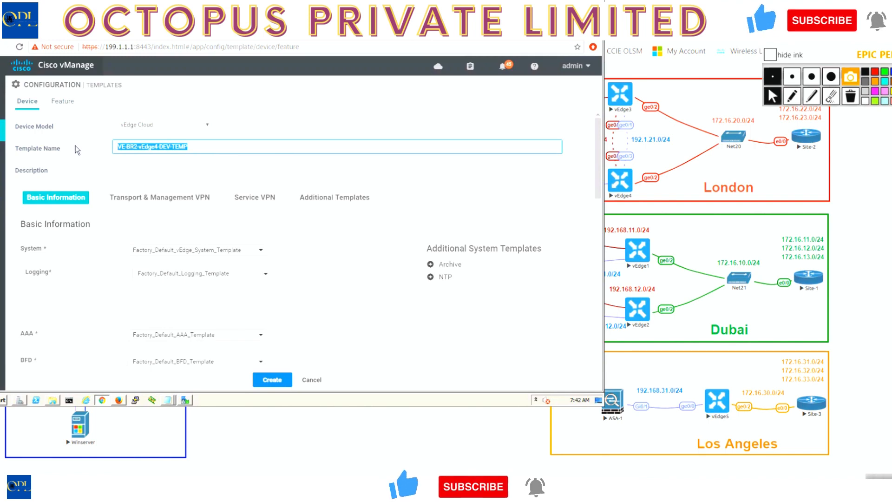
click(135, 172)
key(ctrl+v)
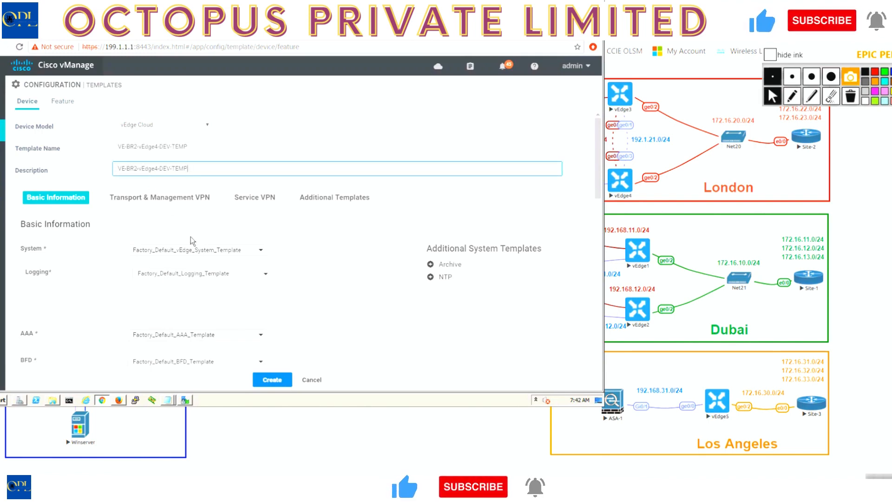
Set the device template's System template to VE-SYSTEM and its VPN 0 template to VE-BR-VPN-VPN0.
click(195, 250)
click(166, 281)
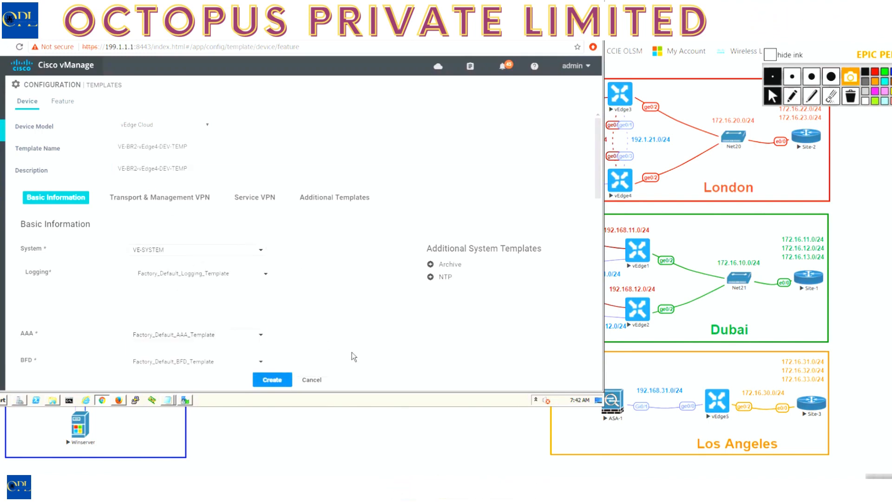
scroll(352, 352, down, 5)
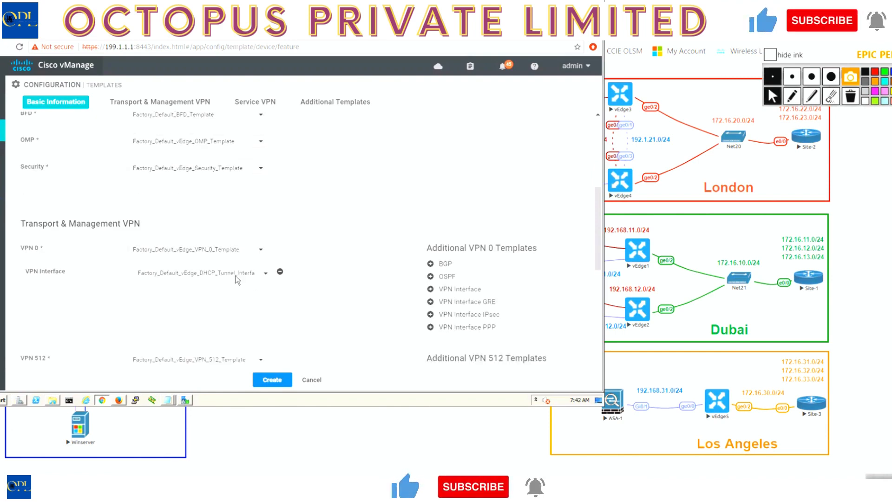
click(213, 251)
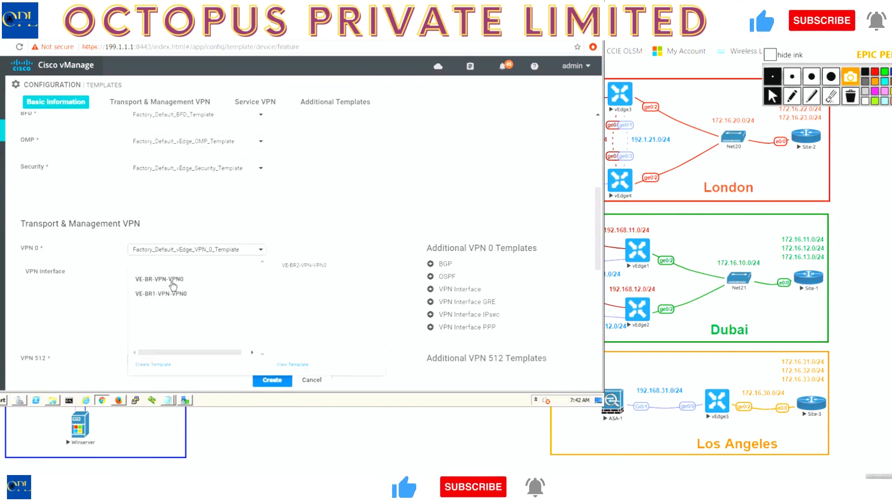
click(165, 280)
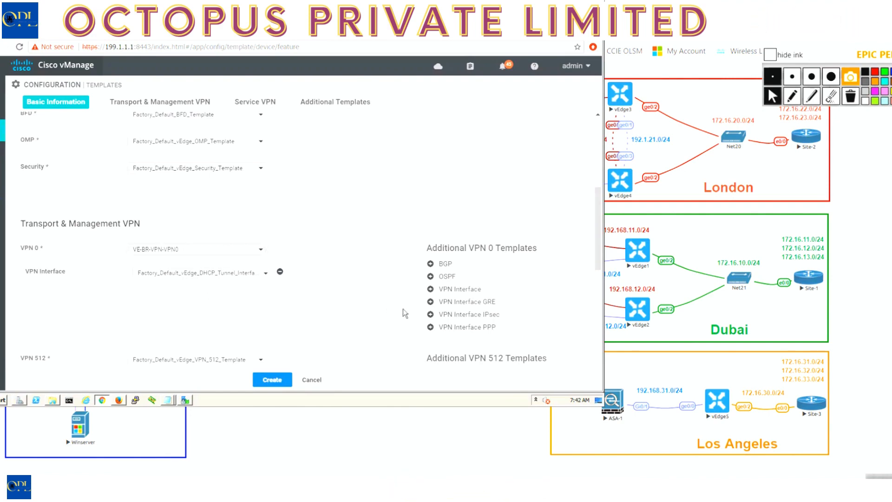
Assign three VPN 0 interfaces to the device template: VE-BR2-VPNINT-VPN0-G0, VE-BR2-VPNINT-VPN0-G1 and VE-BR2-VPNINT-VPN0-G3.
click(247, 277)
drag(256, 348, 256, 350)
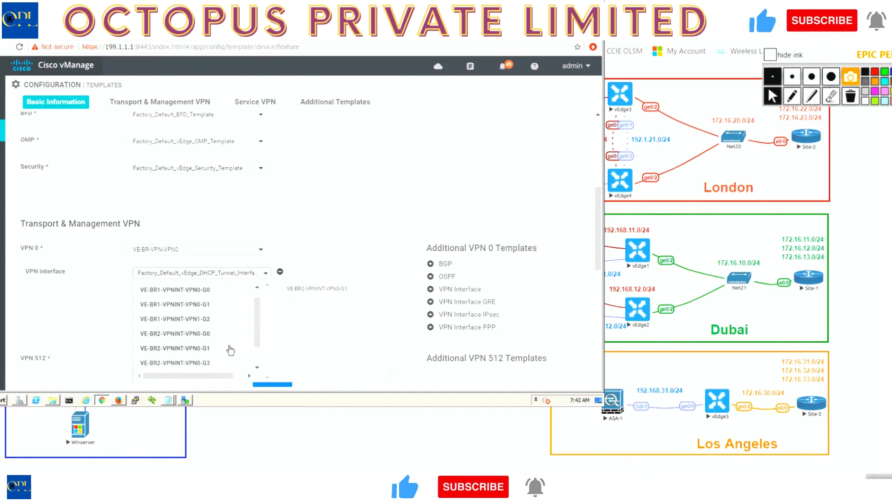
click(175, 333)
click(453, 290)
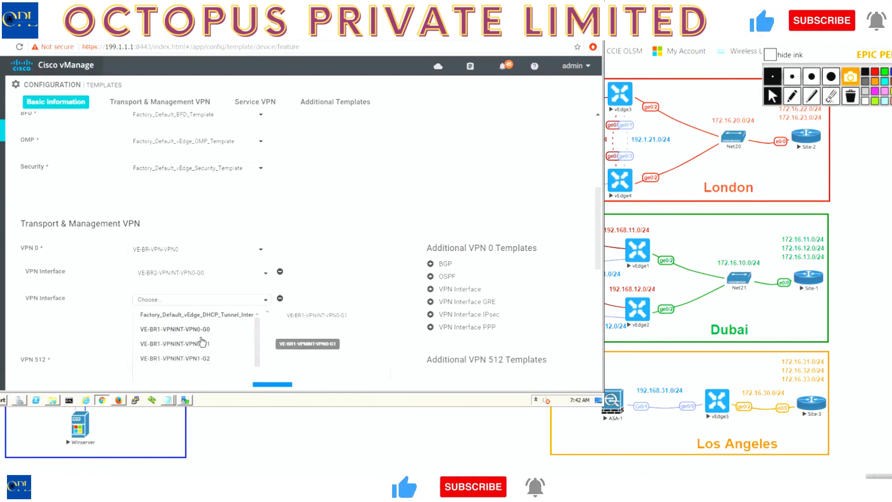
scroll(190, 351, down, 3)
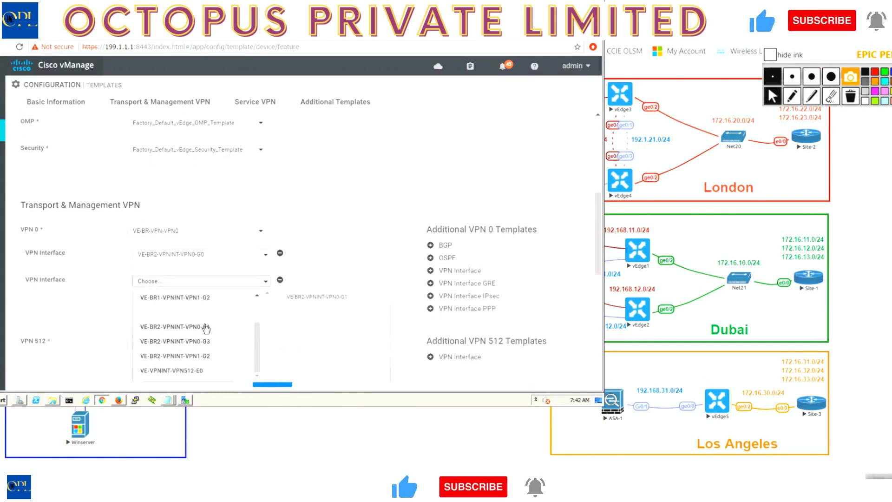
click(181, 328)
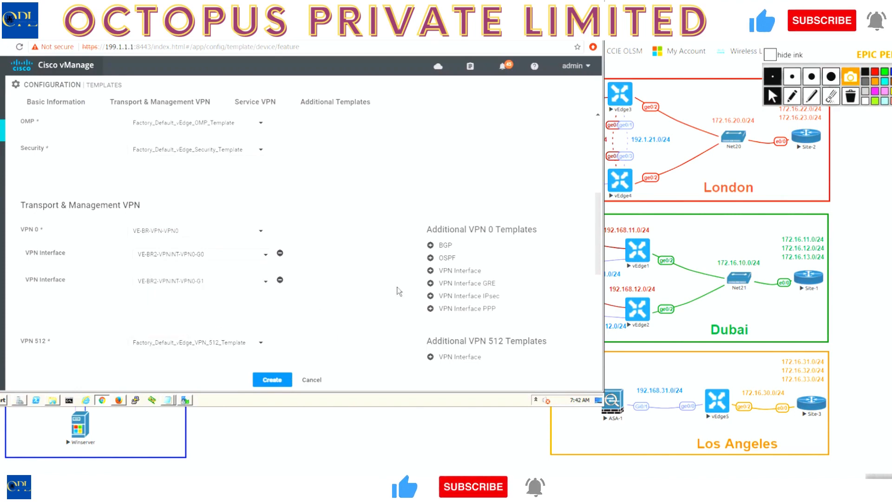
click(192, 312)
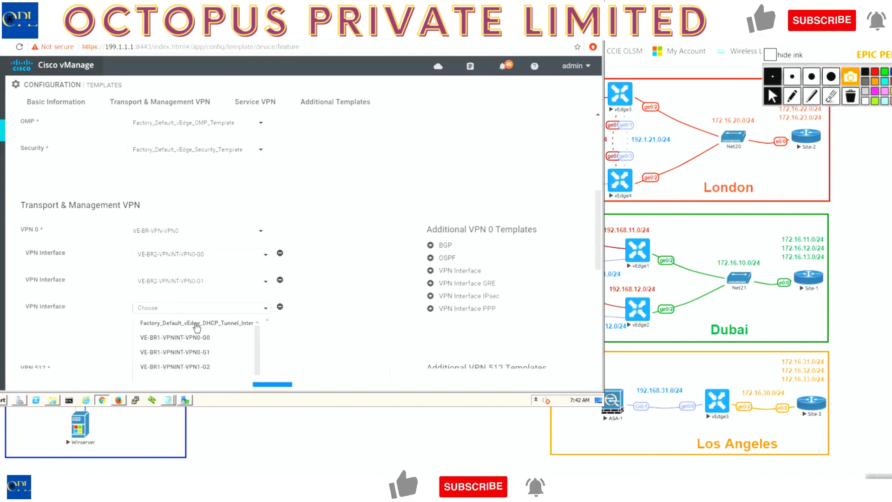
scroll(257, 378, down, 2)
scroll(258, 385, down, 2)
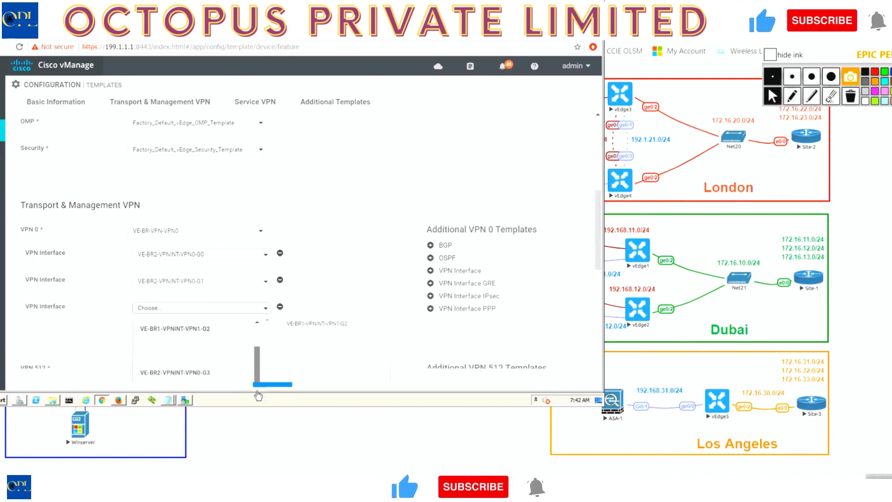
click(168, 369)
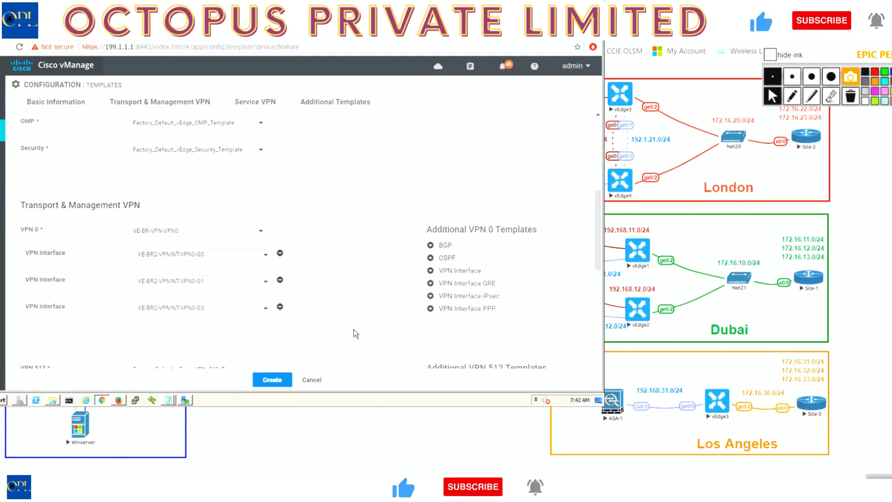
Add an OSPF template to VPN 0, using VE-BR2-vEdge4-OSPF-VPN0.
click(445, 258)
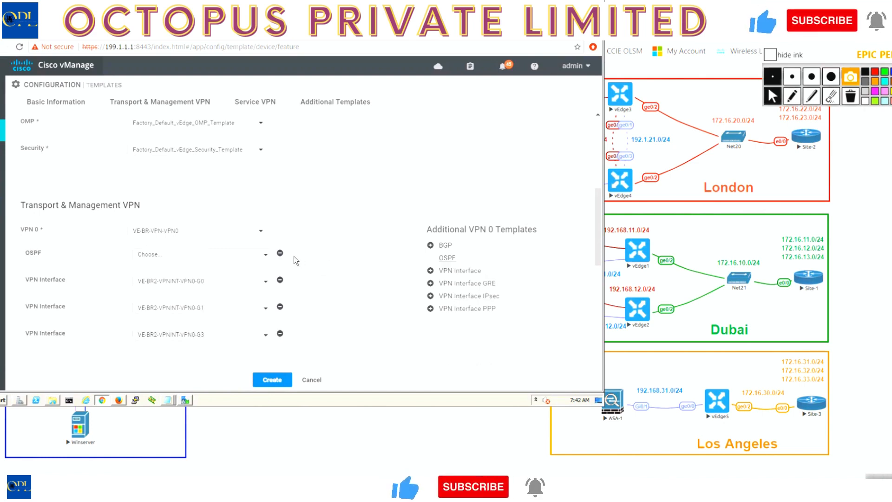
click(201, 258)
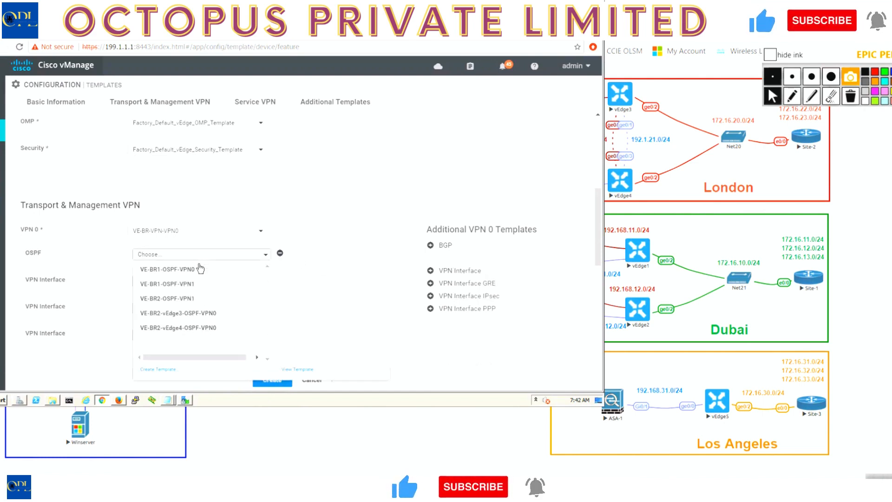
click(194, 328)
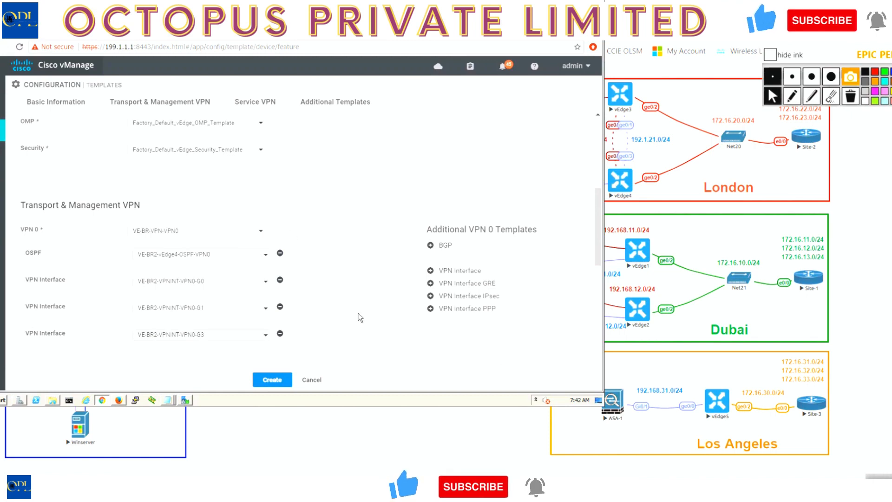
Set VPN 512 to VE-VPN-VPN512 and add the VE-VPNINT-VPN512-E0 interface template to it.
scroll(360, 318, down, 5)
click(222, 236)
click(178, 255)
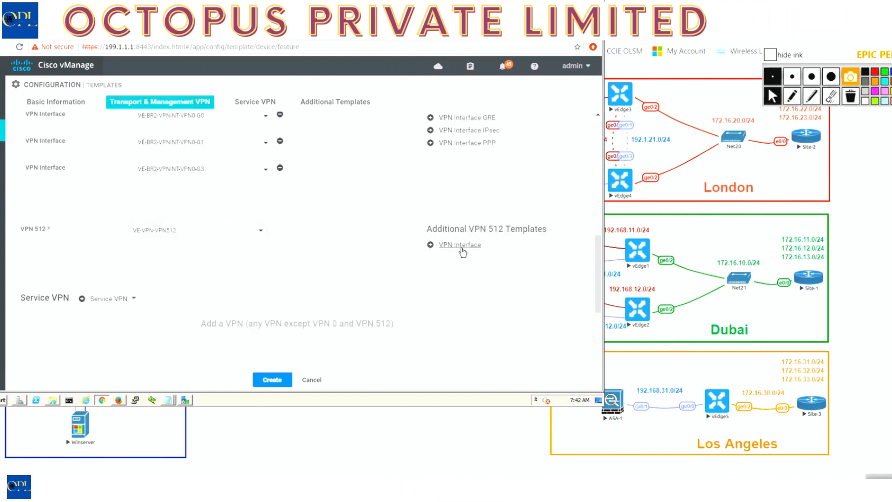
click(462, 246)
click(203, 255)
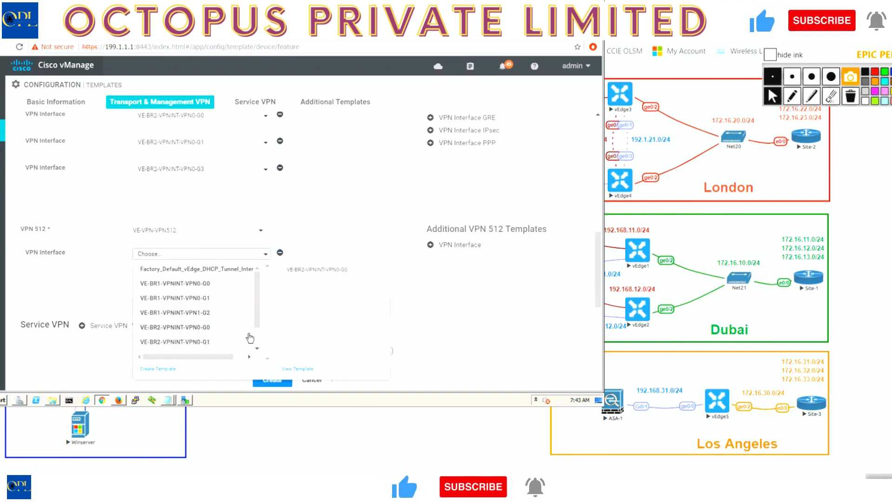
scroll(250, 338, down, 3)
click(200, 342)
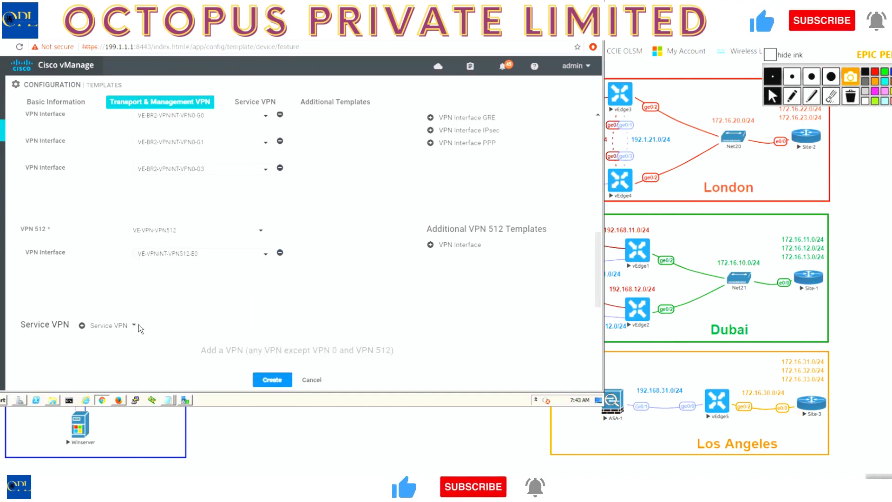
Add a service VPN using VE-BR2-VPN-VPN1 and give it the OSPF template VE-BR2-OSPF-VPN1.
scroll(139, 324, down, 4)
click(82, 157)
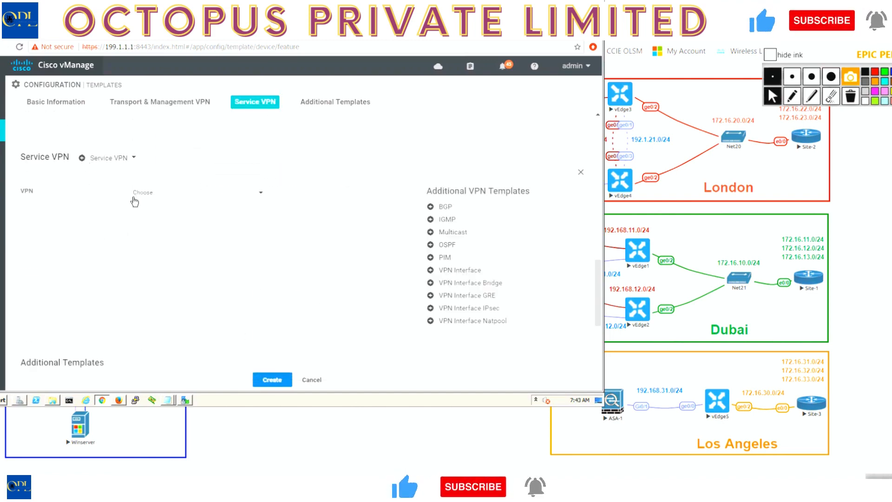
click(141, 194)
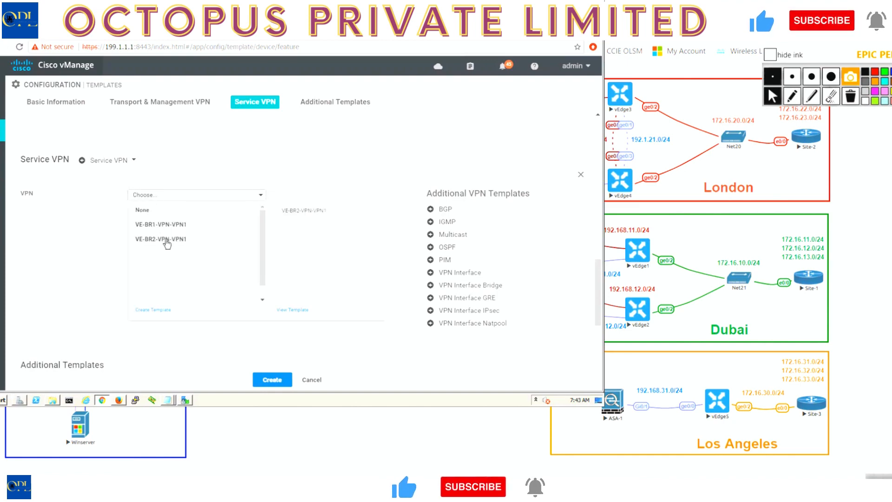
click(165, 239)
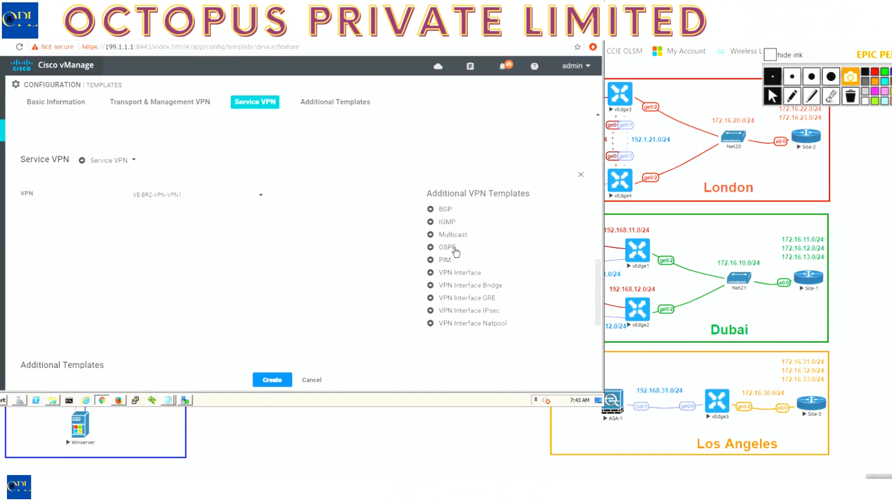
click(452, 247)
click(189, 219)
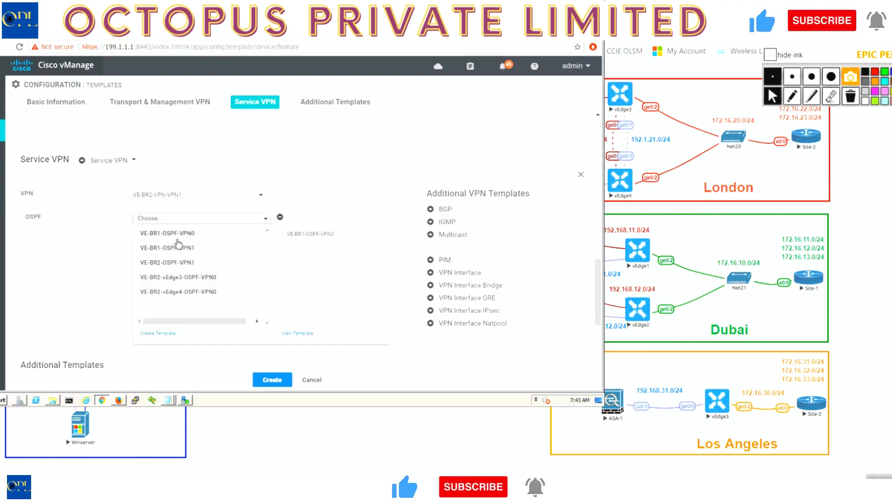
click(191, 264)
Add the VE-BR2-VPNINT-VPN1-G2 interface template to the service VPN and create the device template.
click(459, 274)
click(222, 249)
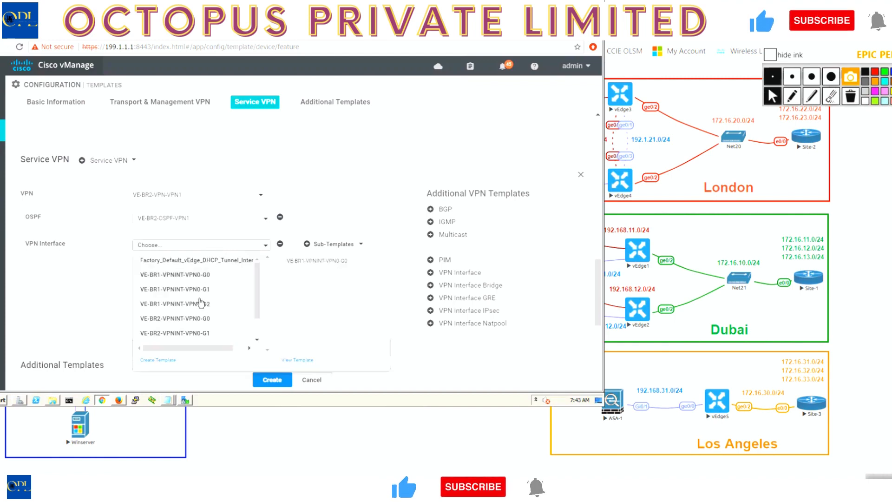
scroll(257, 312, down, 2)
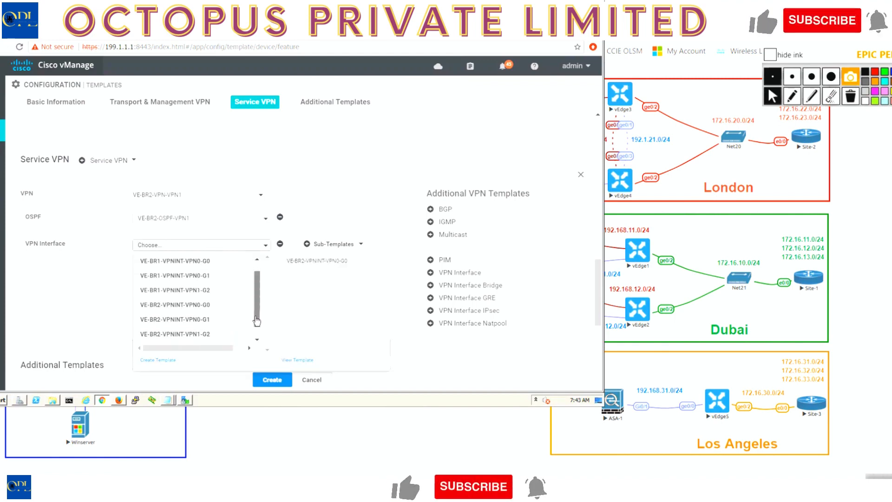
click(208, 331)
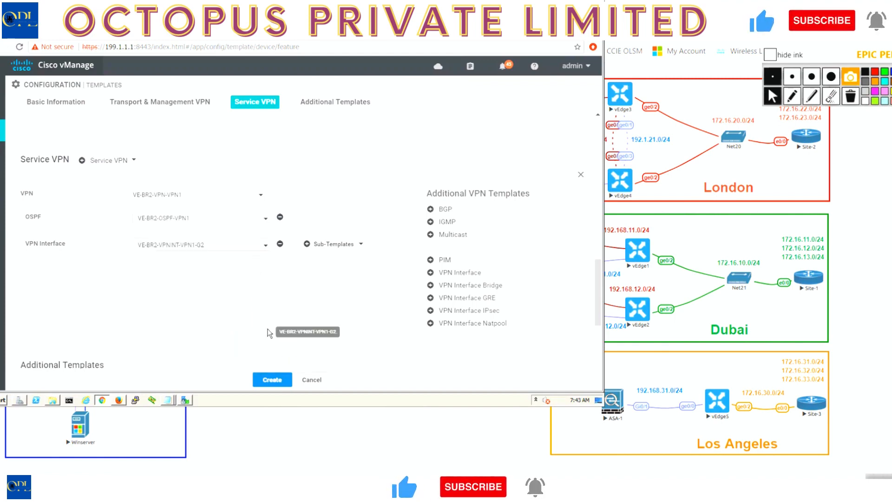
click(265, 379)
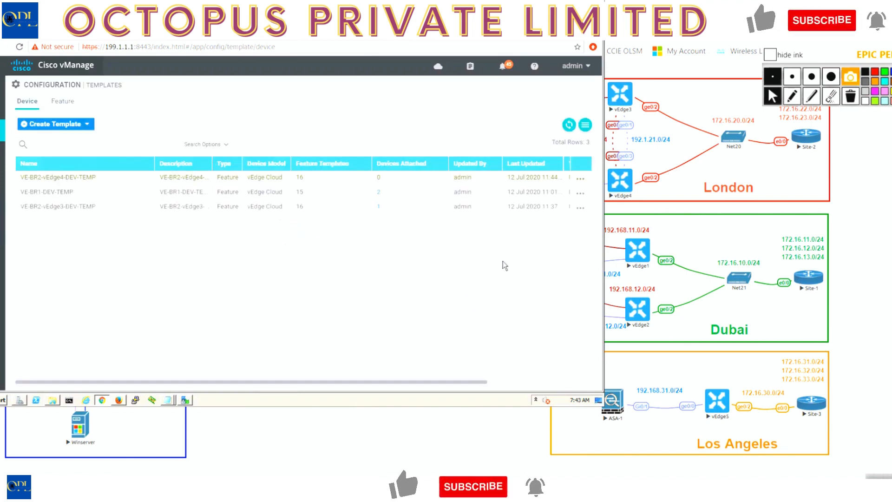
Attach the vedge4 device to the VE-BR2-vEdge4-DEV-TEMP template.
click(580, 192)
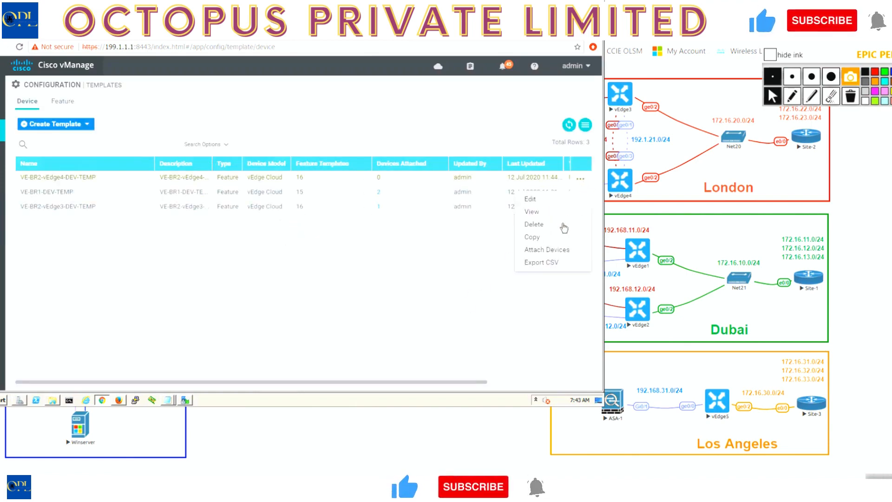
click(546, 250)
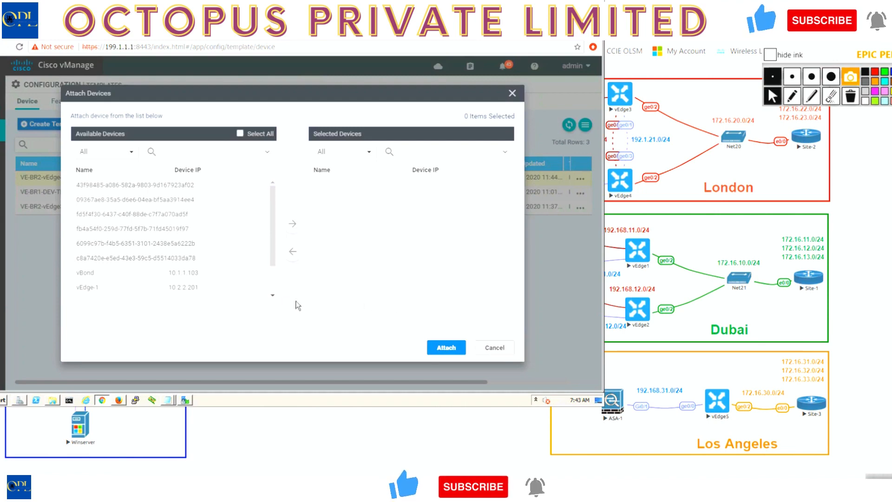
drag(274, 247, 275, 302)
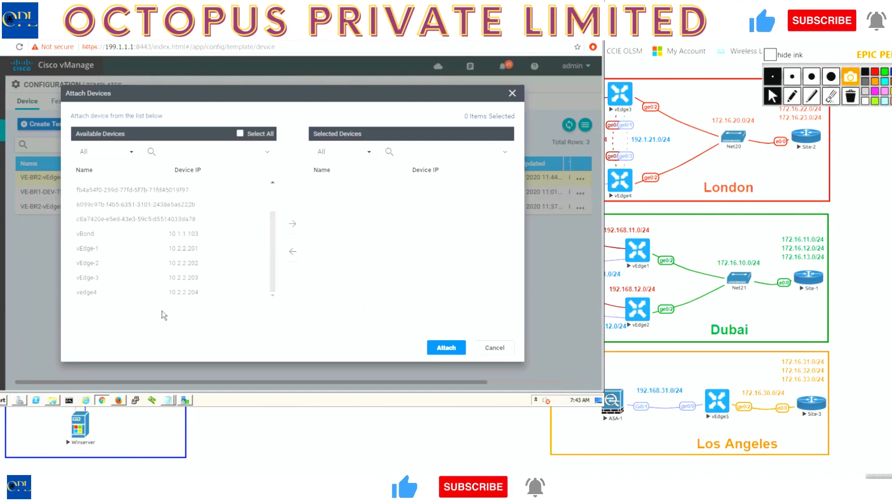
click(292, 223)
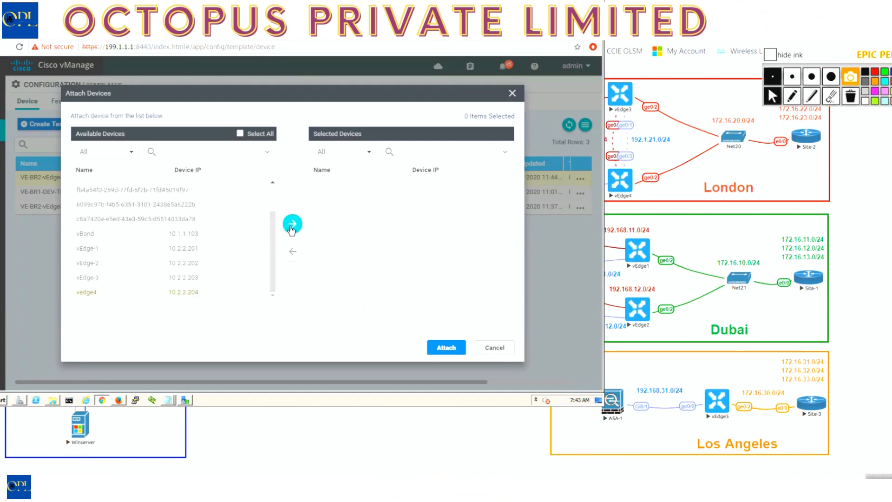
click(447, 344)
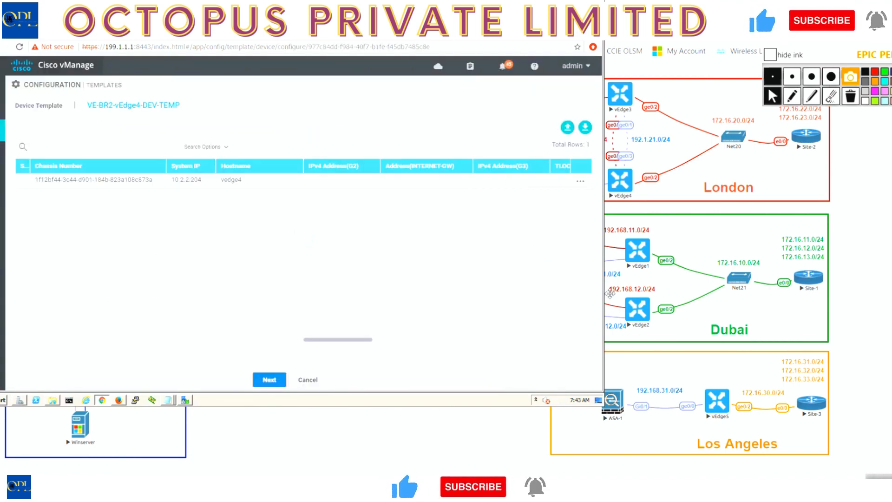
Open vedge4's device template variables and set IPv4 Address(G2) to 172.16.20.4/24.
click(580, 181)
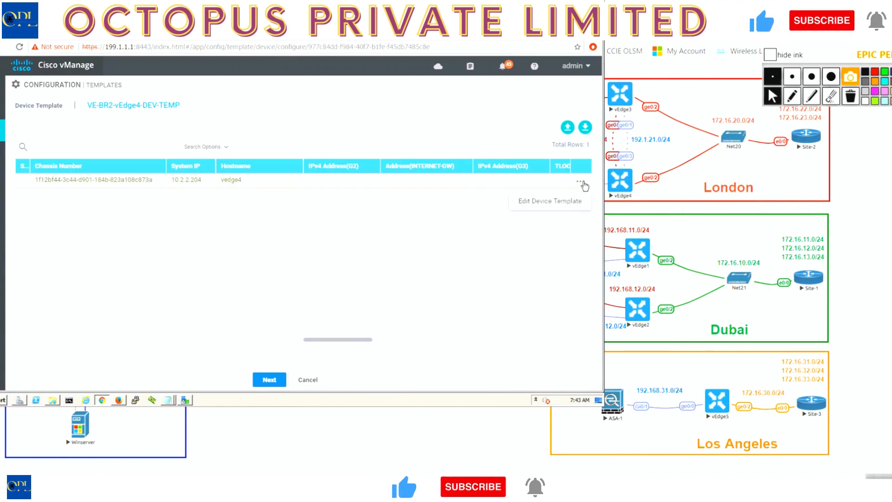
click(571, 202)
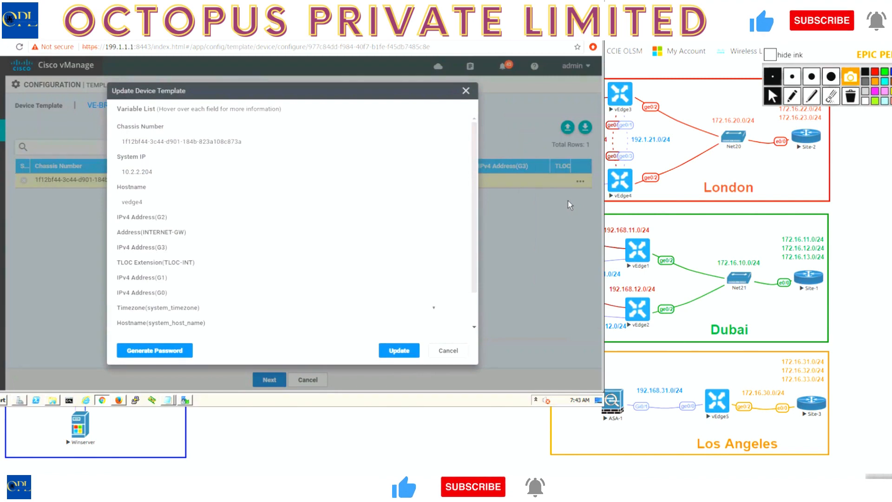
click(295, 217)
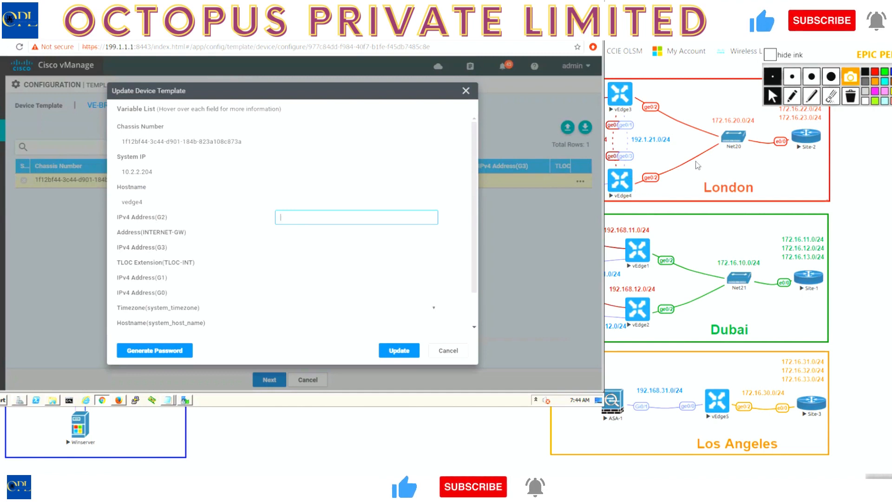
text(1)
key(Down)
key(Return)
key(Left)
key(Left)
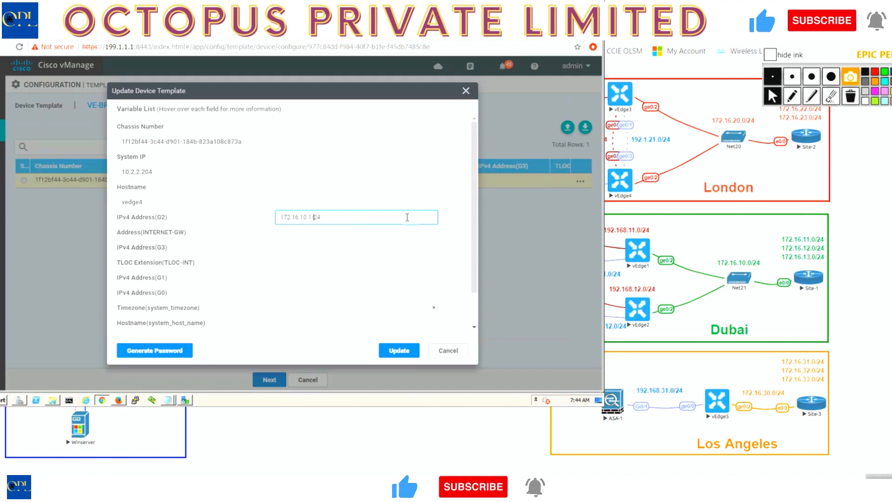
key(Left)
key(Left)
key(BackSpace)
text(2)
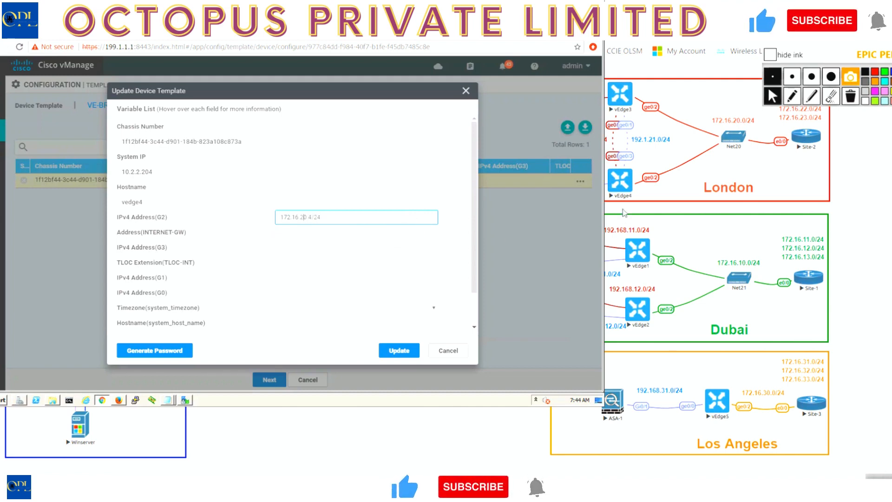
Check vEdge4's Internet subnet in the topology diagram and set Address(INTERNET-GW) to 192.1.22.254.
click(541, 23)
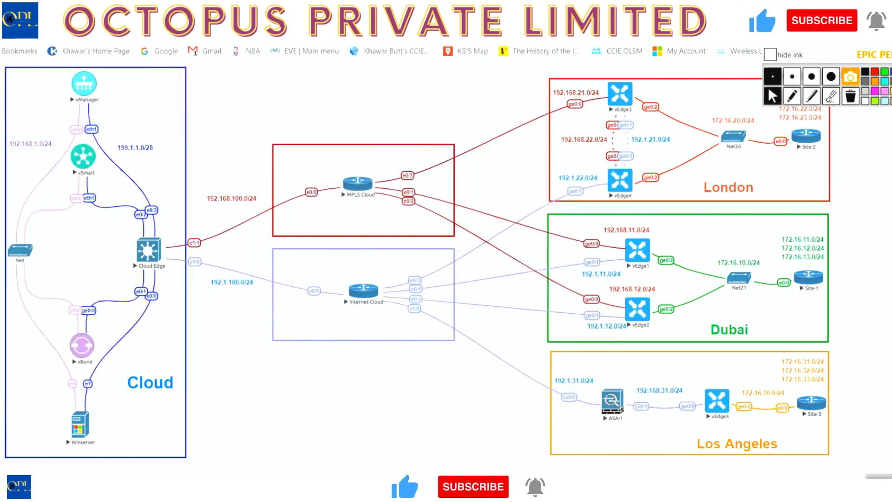
click(474, 490)
click(305, 235)
text(192.1)
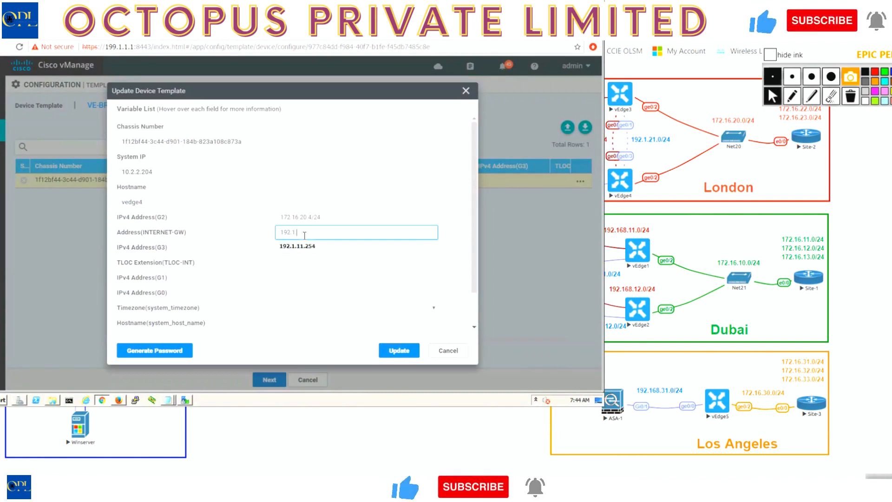
text(.22.254)
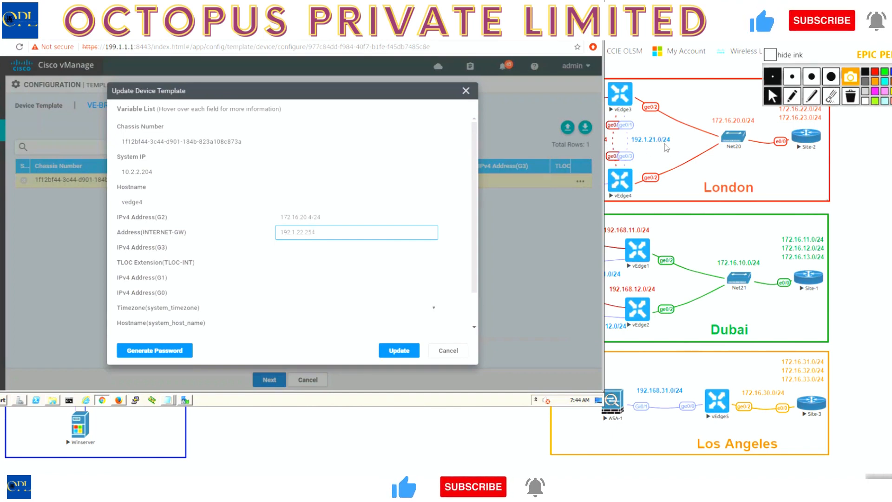
Set vedge4's IPv4 Address(G3) variable to 192.1.21.4/24.
click(320, 248)
text(192.1.21.4/2)
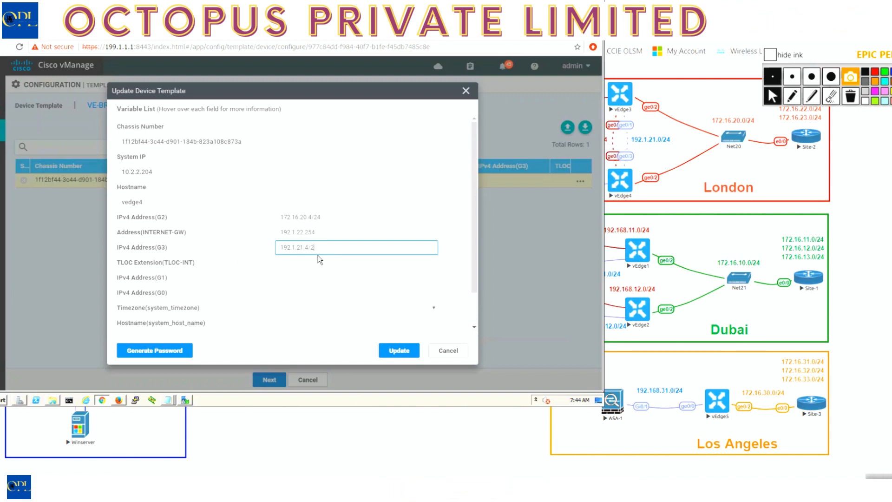
text(4)
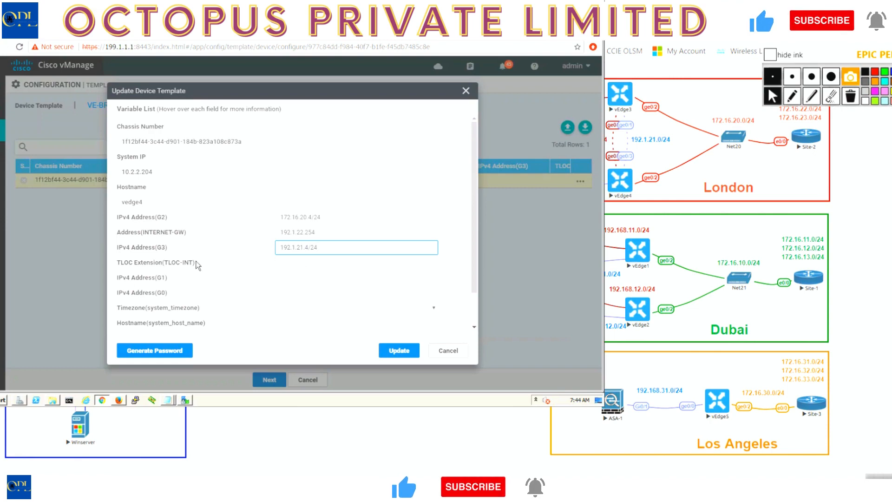